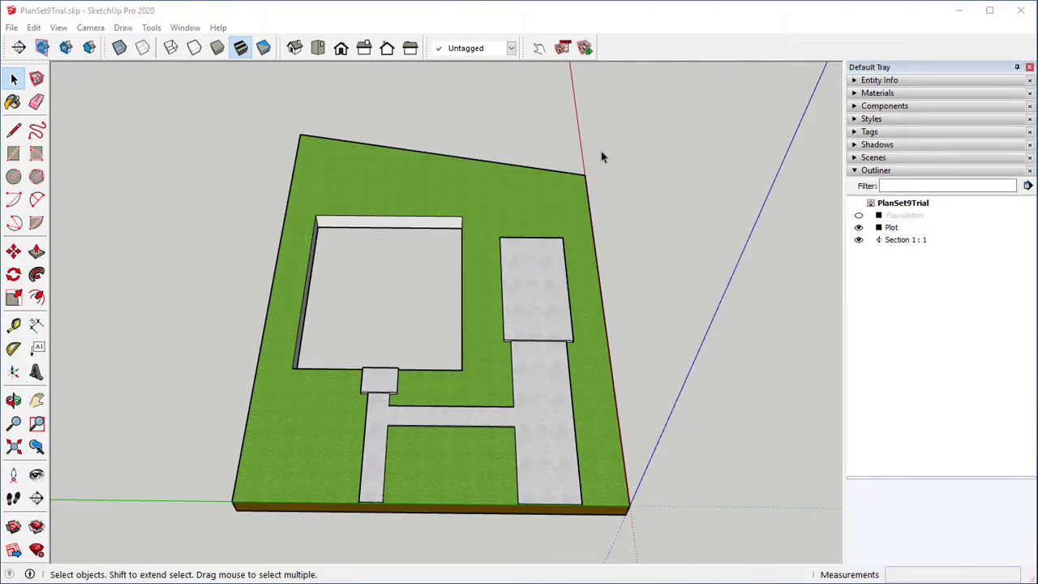
Step: Tape-measure the opening's left wall, confirming it is 30' long
left_click(14, 324)
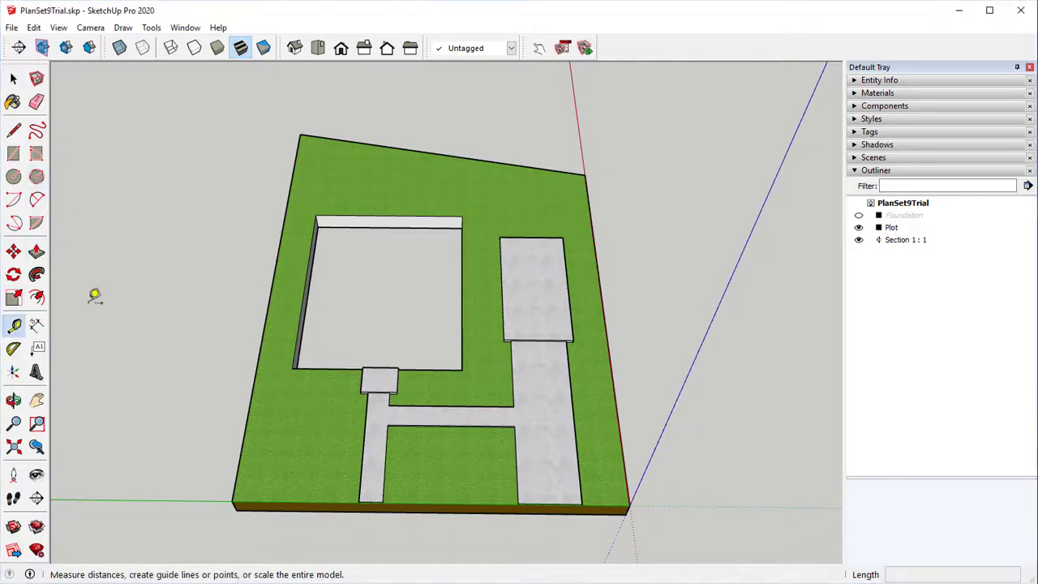
left_click(314, 216)
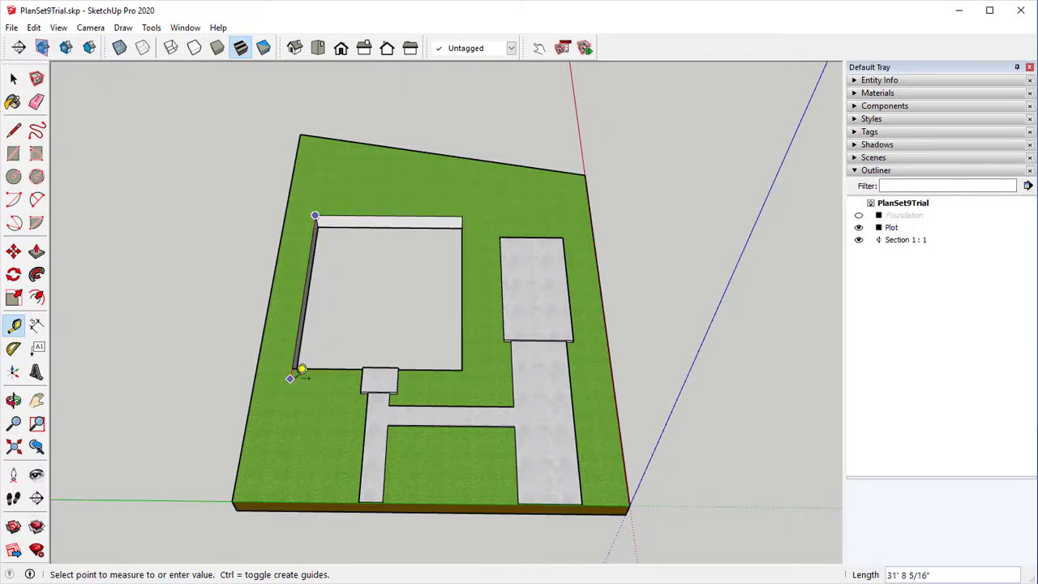
scroll(302, 381, "up", 4)
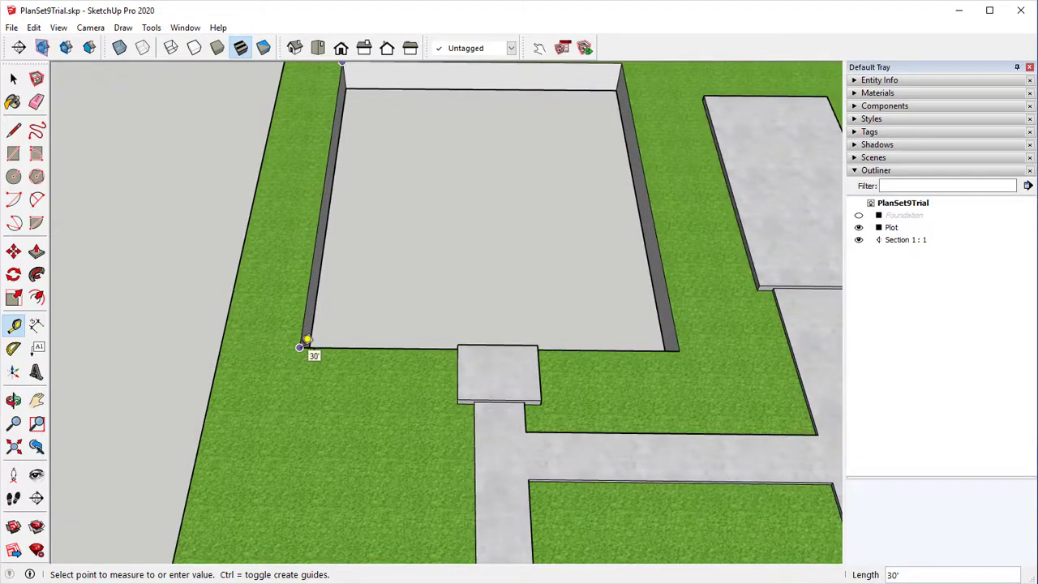
left_click(300, 347)
scroll(334, 313, "down", 3)
mouse_move(335, 310)
middle_mouse_down()
mouse_move(326, 415)
mouse_move(335, 343)
mouse_move(301, 299)
middle_mouse_up()
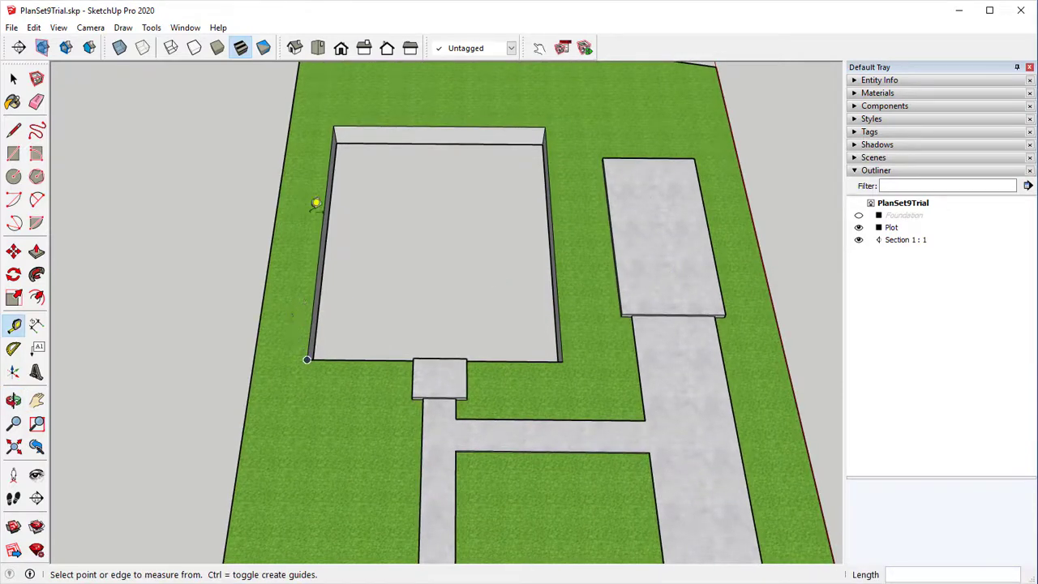
Step: Draw a 30' by 24' rectangle across the opening and pull it up 6 inches
left_click(14, 153)
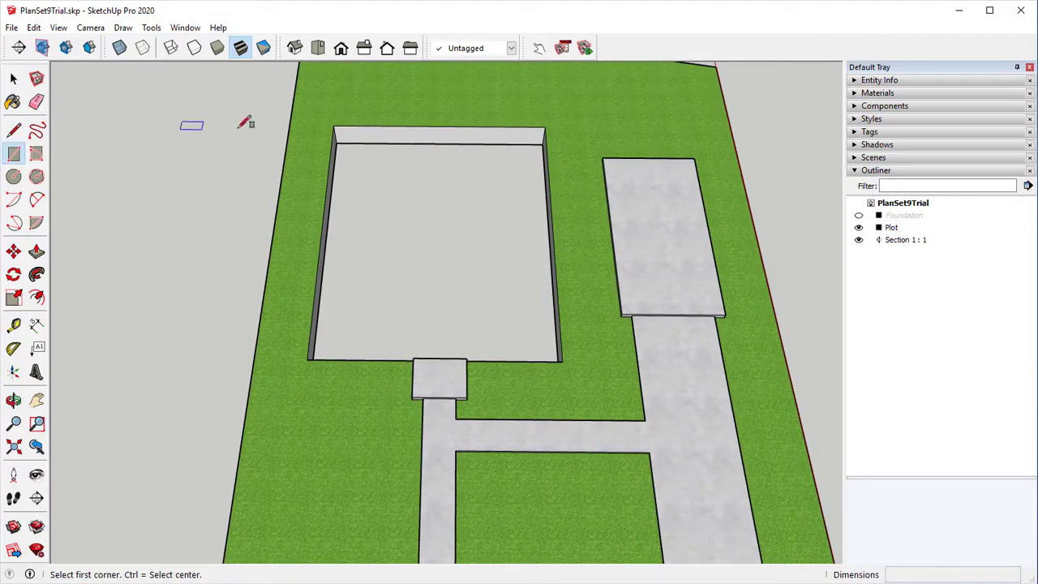
left_click(333, 126)
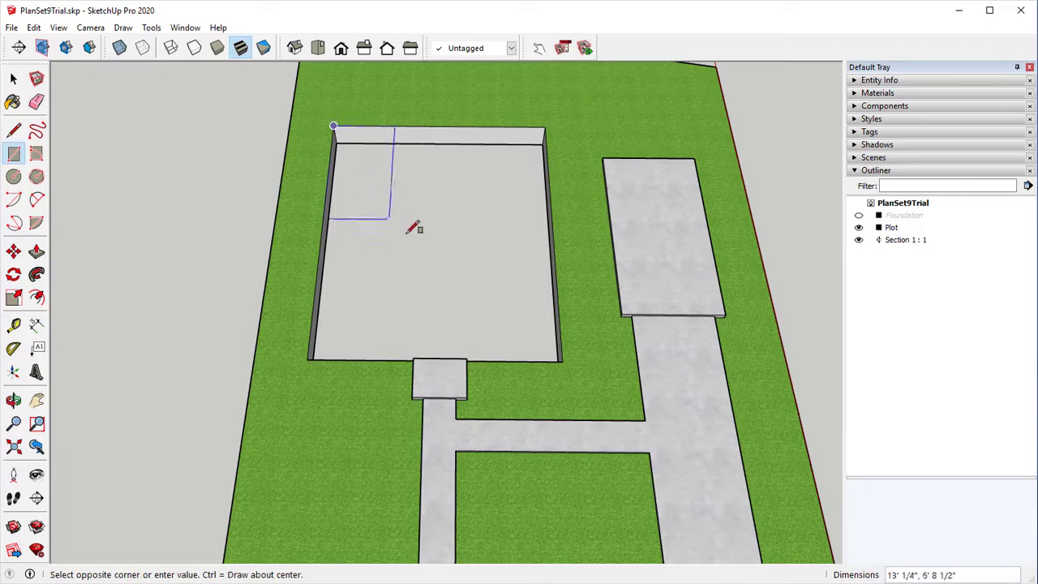
left_click(562, 360)
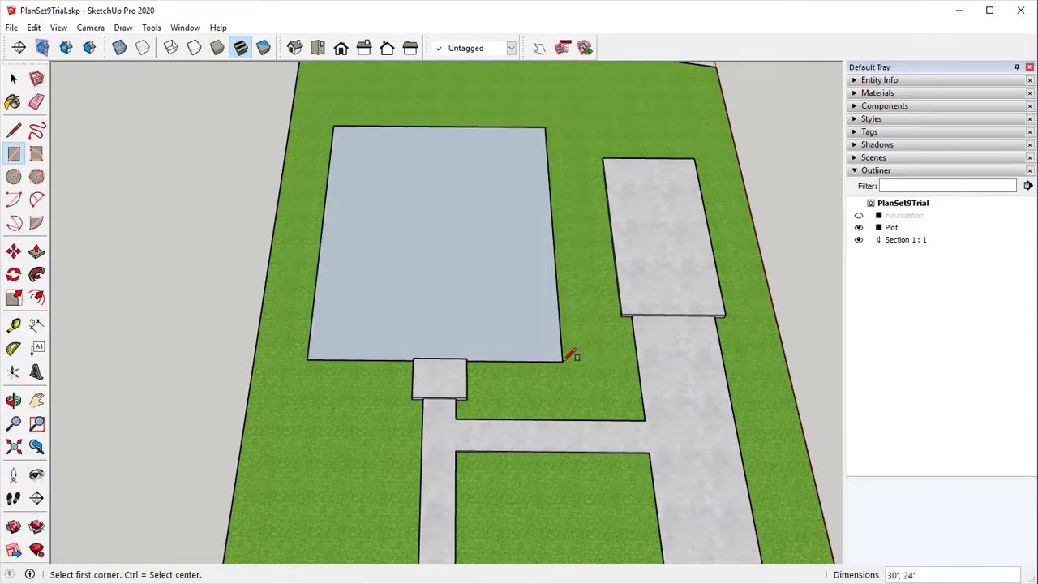
left_click(37, 252)
left_click(327, 247)
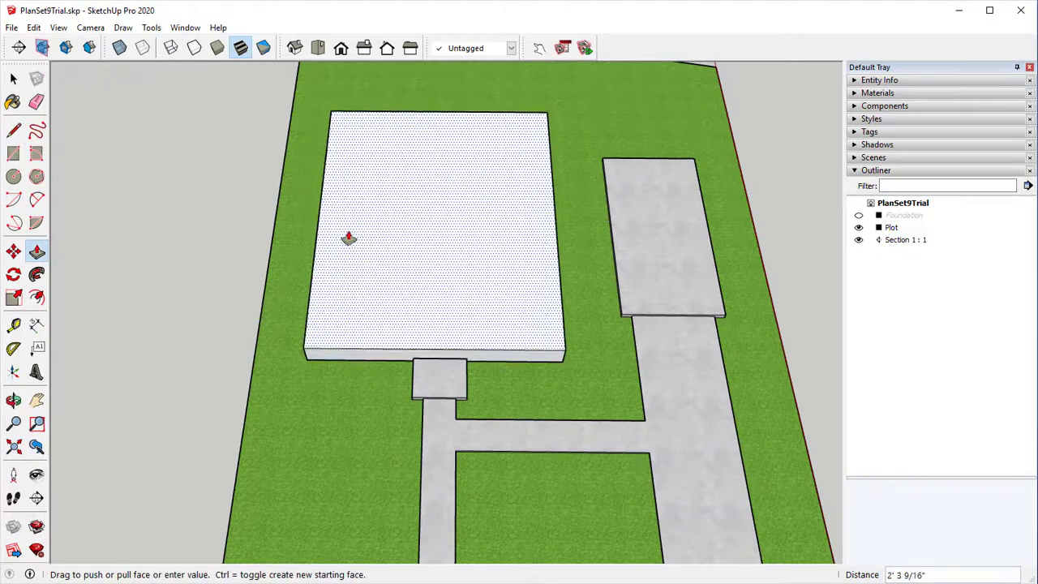
type("6")
key("Return")
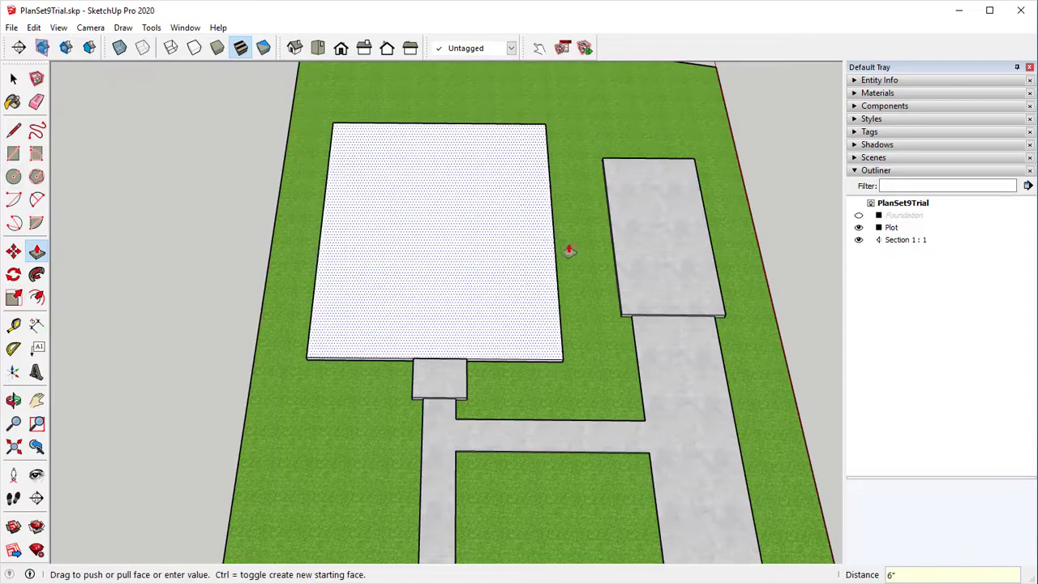
middle_click_drag(568, 248, 355, 384)
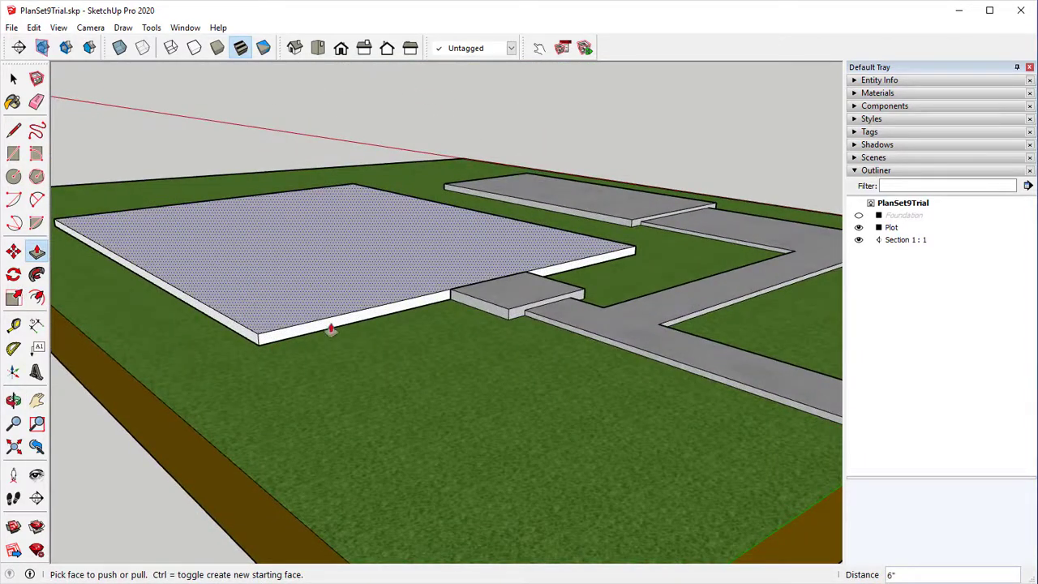
Step: Tape-measure the slab's edge height at the lower-left corner: 2' 10"
middle_click_drag(329, 326, 292, 245)
scroll(382, 251, "up", 2)
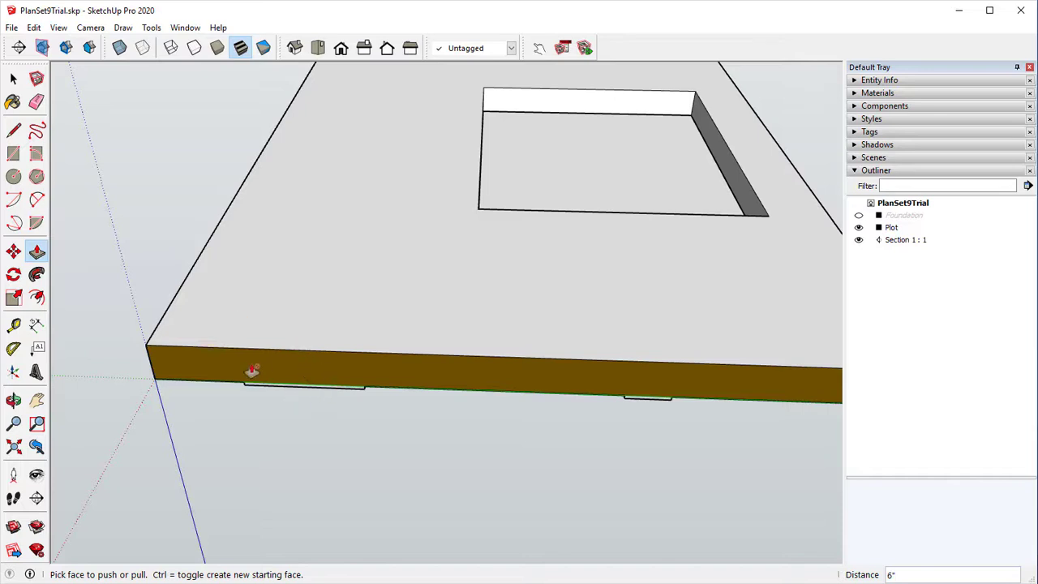
left_click(13, 325)
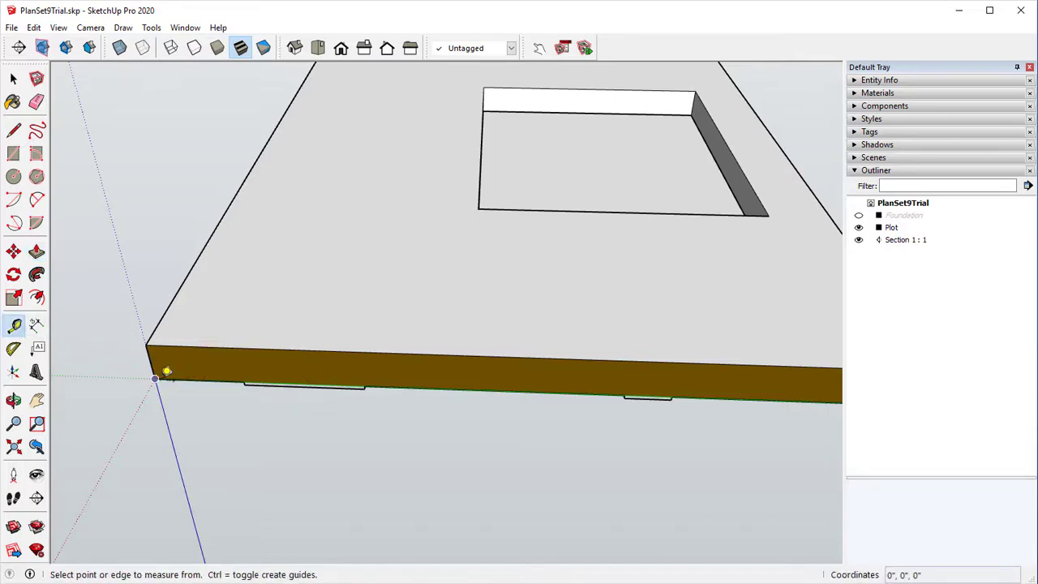
left_click(154, 379)
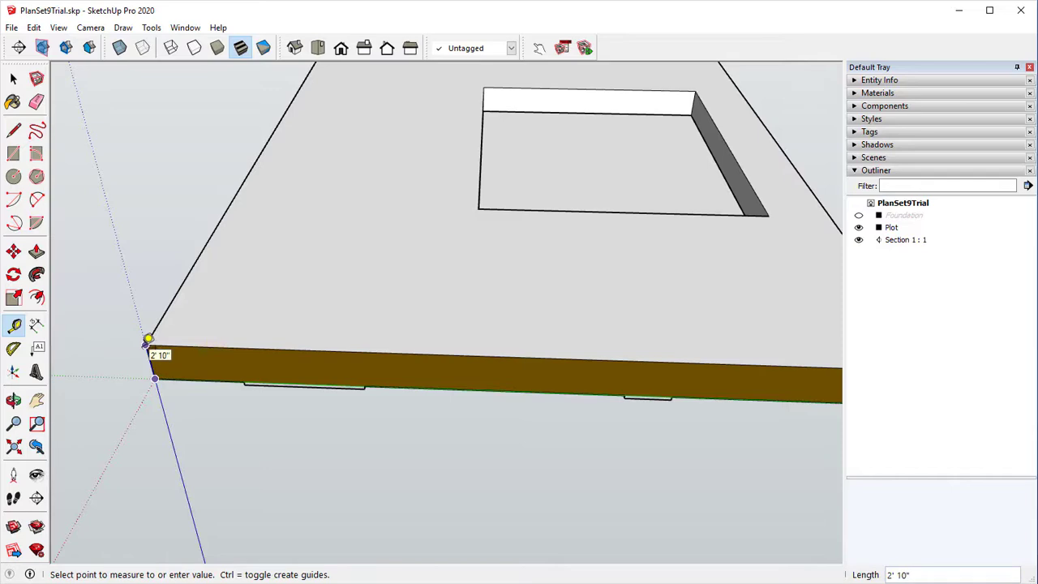
left_click(149, 339)
middle_click_drag(422, 238, 398, 369)
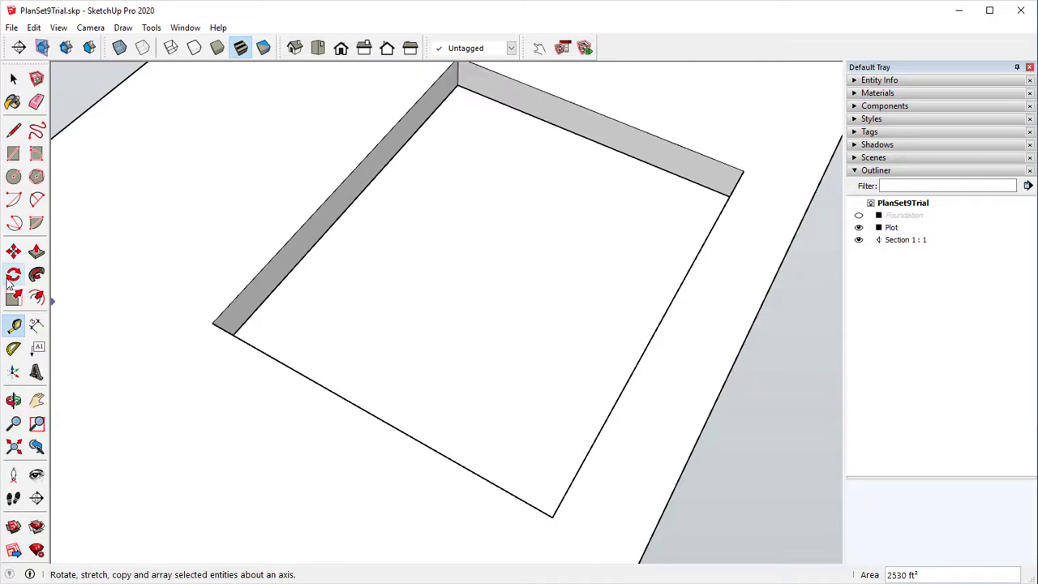
Step: Push the floor face inside the walled opening down 2 1/2 inches
left_click(36, 251)
middle_click_drag(486, 357, 454, 294)
left_click(502, 270)
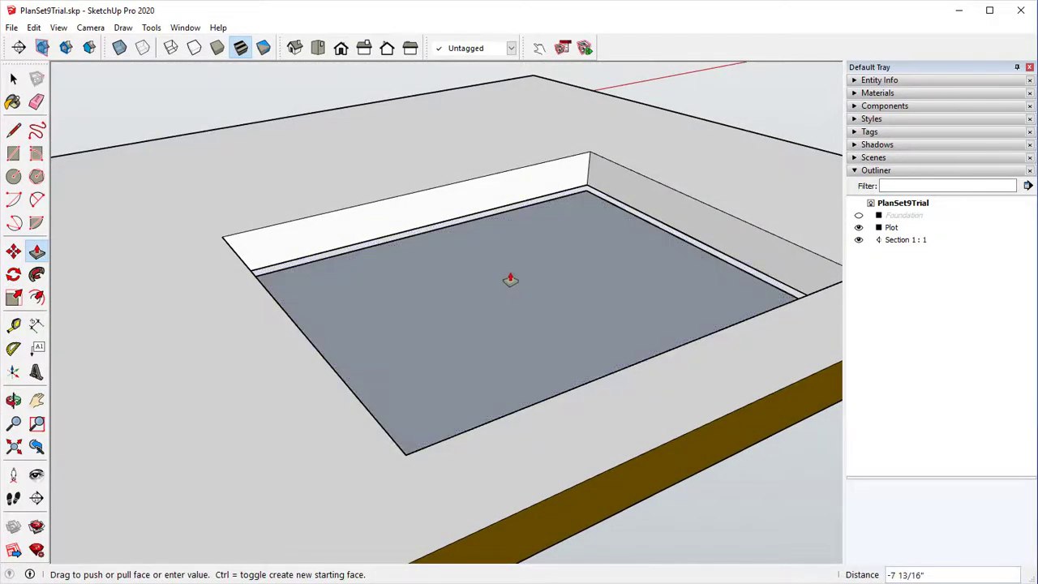
type("2.5")
key("Return")
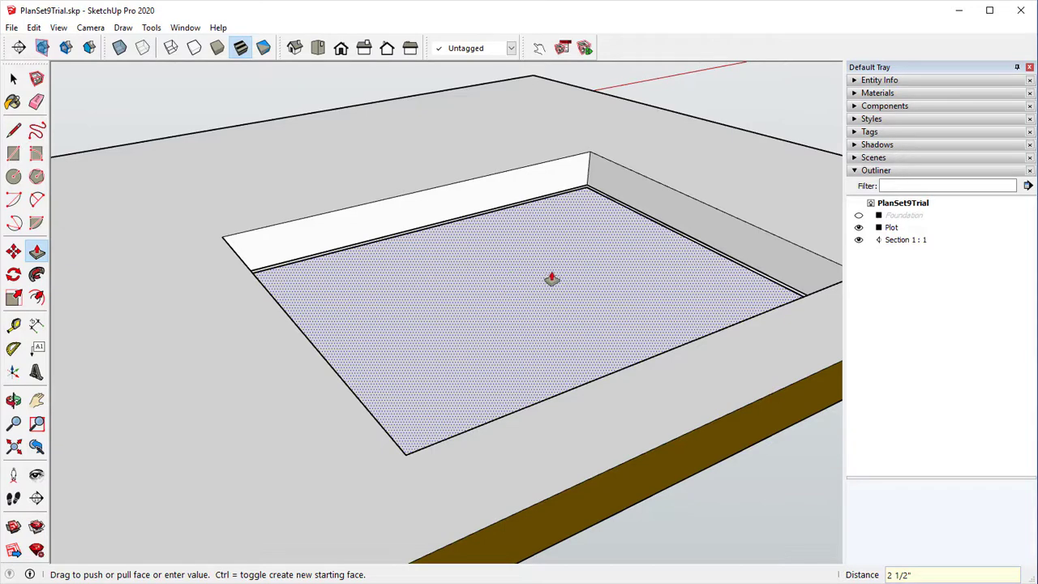
scroll(623, 199, "up", 4)
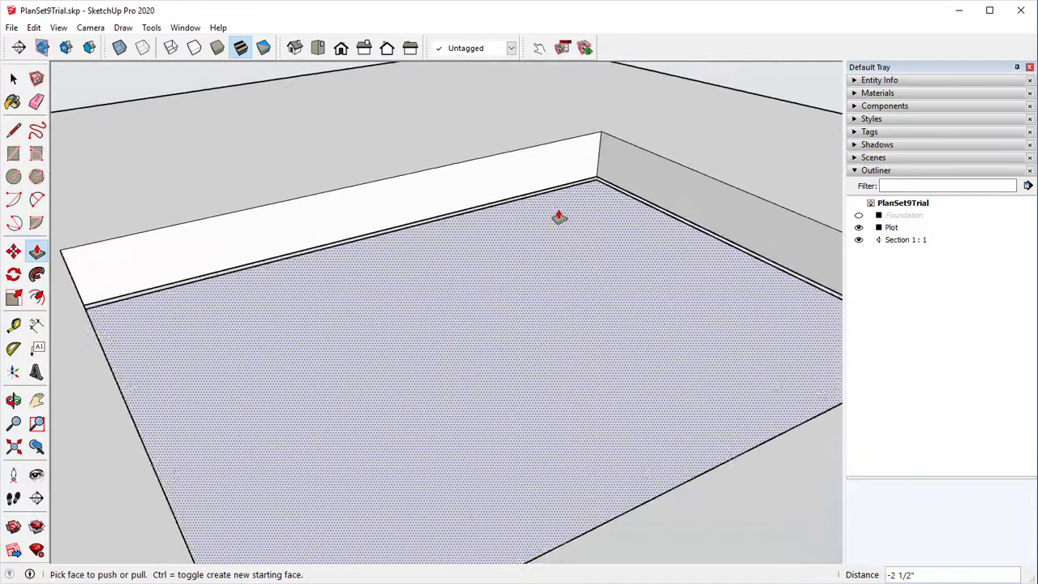
left_click(37, 101)
scroll(613, 167, "up", 5)
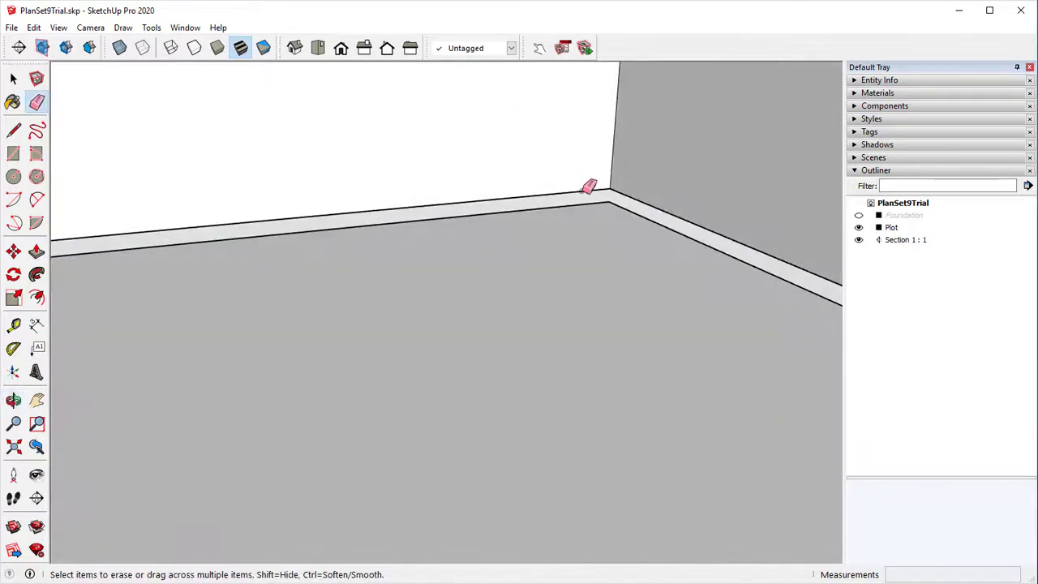
left_click(584, 191)
scroll(620, 215, "up", 4)
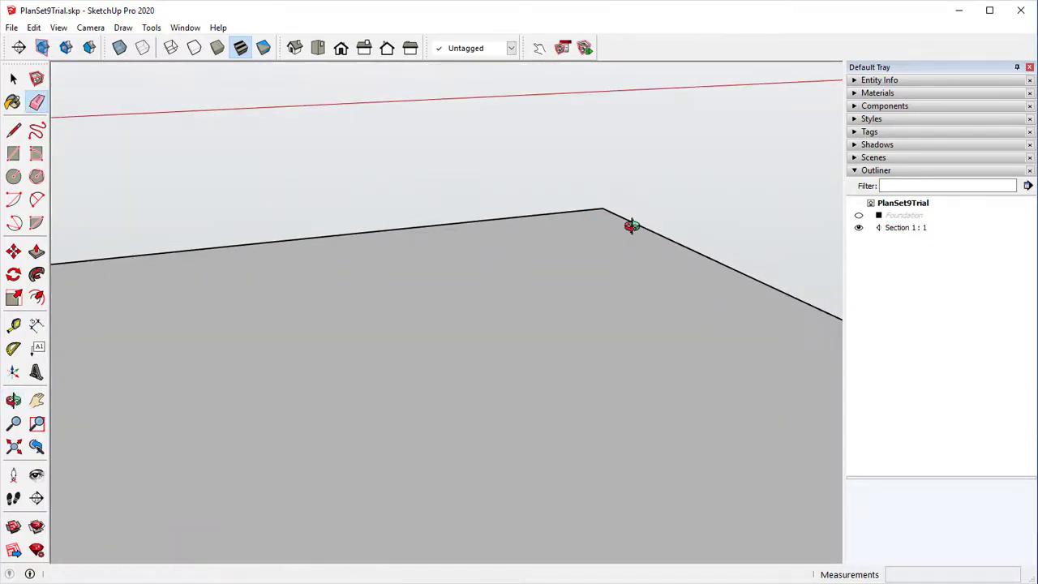
scroll(632, 249, "down", 6)
key("ctrl+z")
scroll(621, 254, "up", 6)
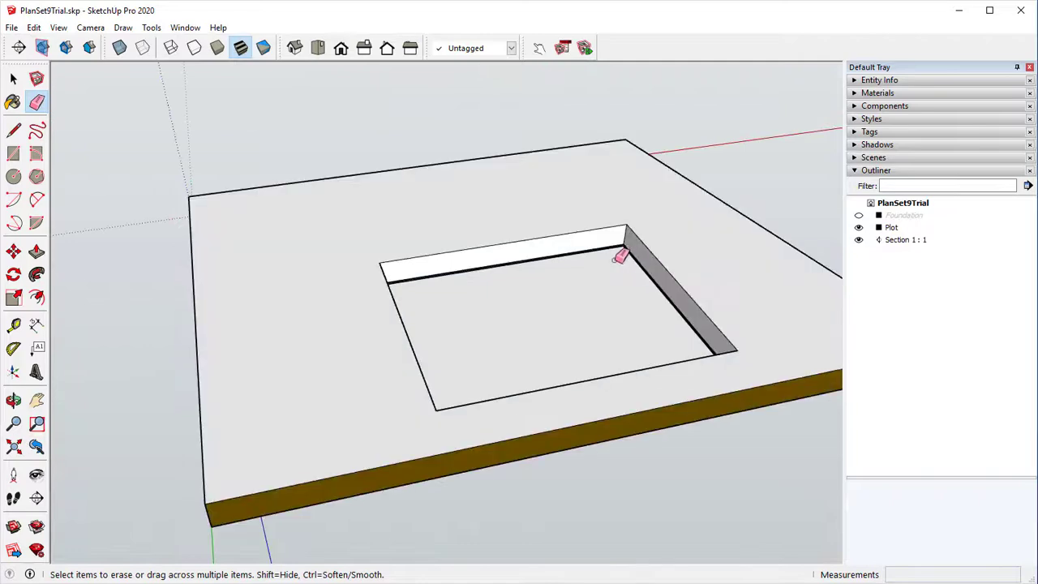
mouse_move(543, 216)
middle_mouse_down()
mouse_move(510, 289)
mouse_move(398, 271)
mouse_move(702, 246)
mouse_move(540, 245)
mouse_move(340, 225)
mouse_move(597, 253)
mouse_move(597, 324)
mouse_move(549, 267)
mouse_move(583, 333)
mouse_move(551, 262)
mouse_move(586, 320)
middle_mouse_up()
key("e")
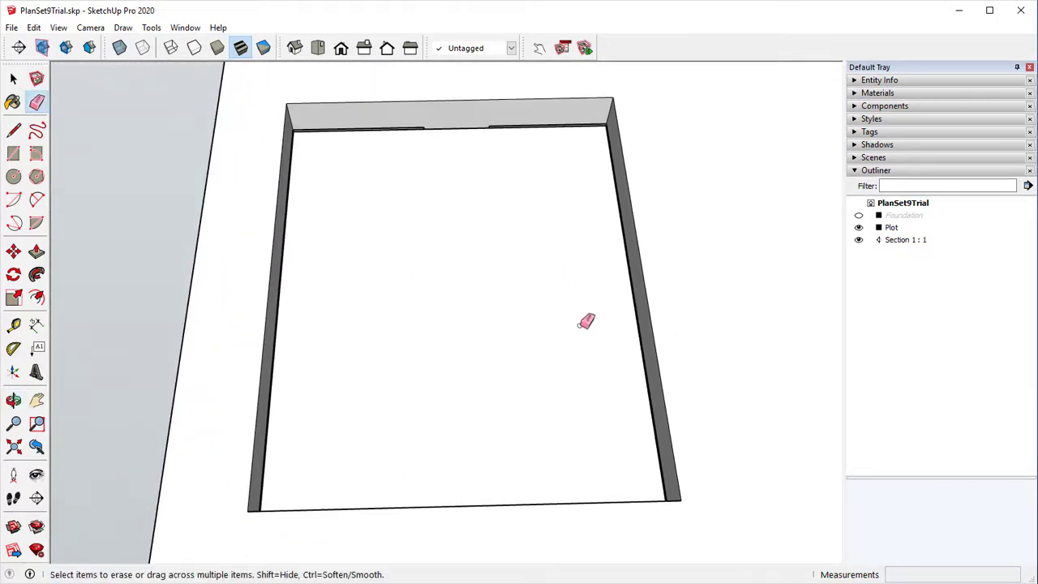
scroll(576, 267, "down", 5)
scroll(576, 267, "down", 3)
mouse_move(547, 266)
middle_mouse_down()
mouse_move(456, 271)
mouse_move(463, 278)
middle_mouse_up()
scroll(470, 276, "up", 5)
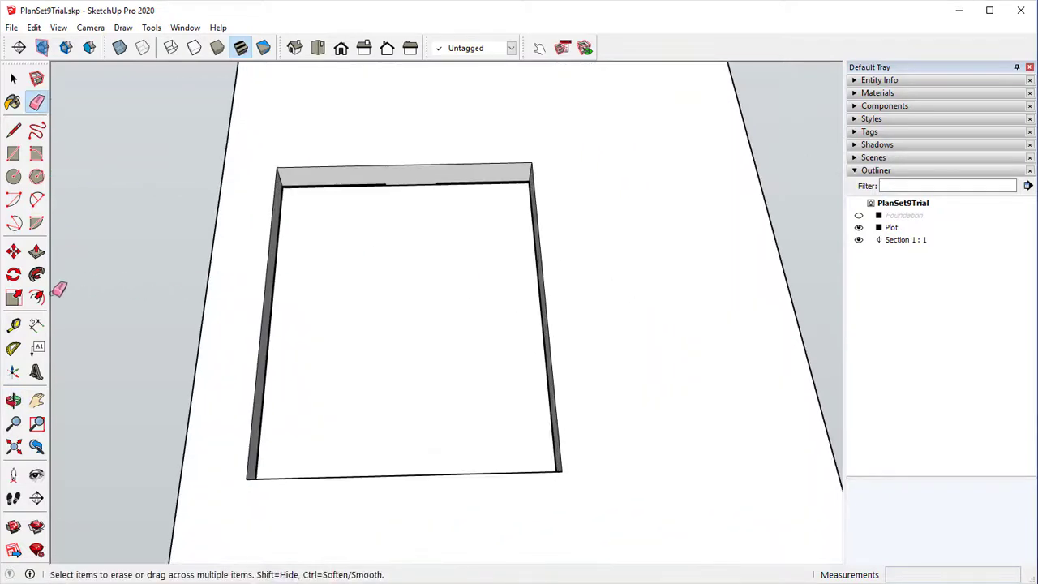
left_click(37, 297)
Step: Offset a 12-inch inset outline on the slab face
scroll(381, 244, "up", 2)
left_click(371, 242)
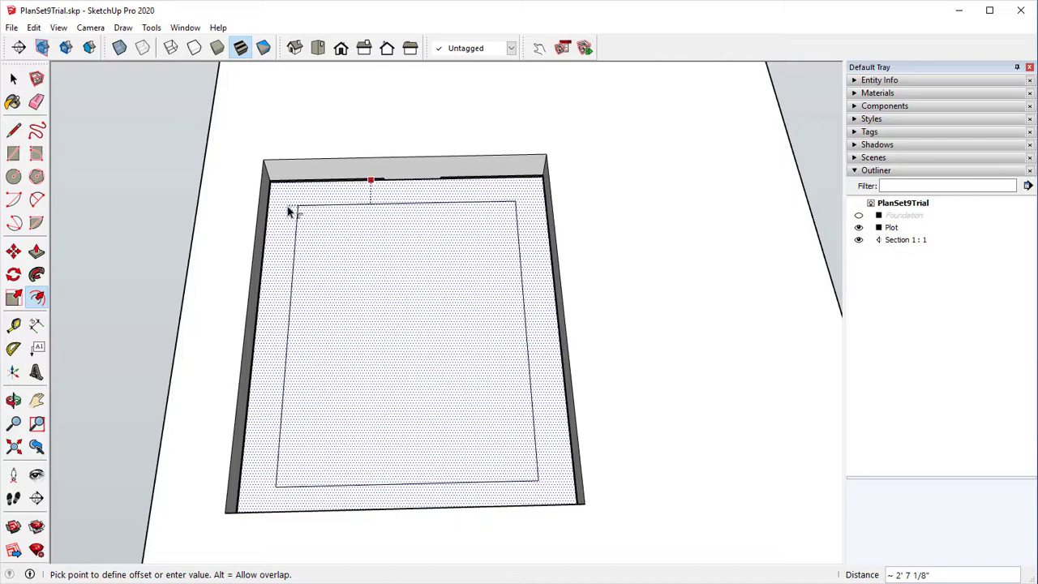
type("12")
key("Return")
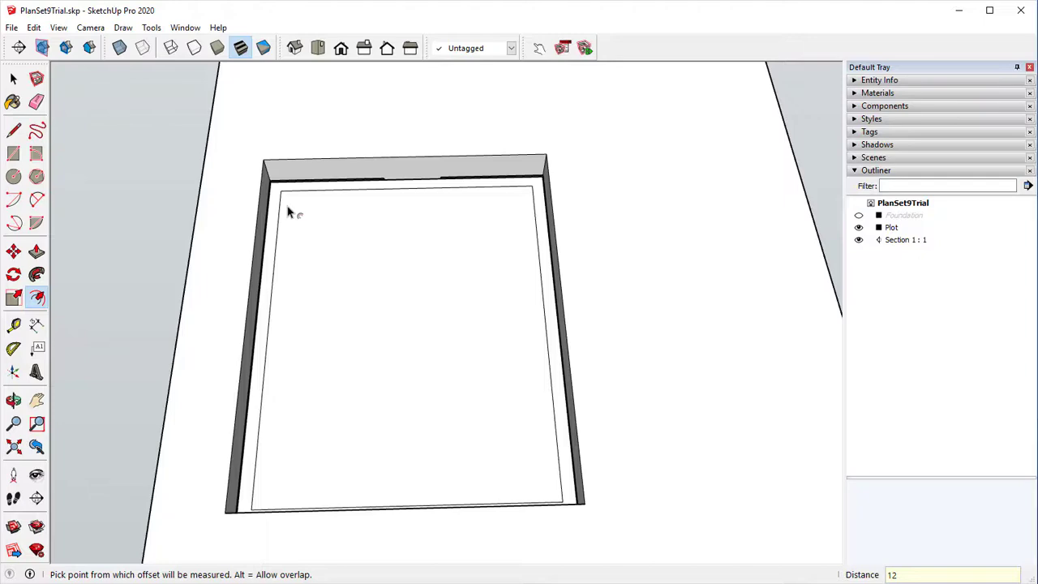
Step: Push the inset inner floor down 1' 2 1/2", leaving a border strip
left_click(37, 252)
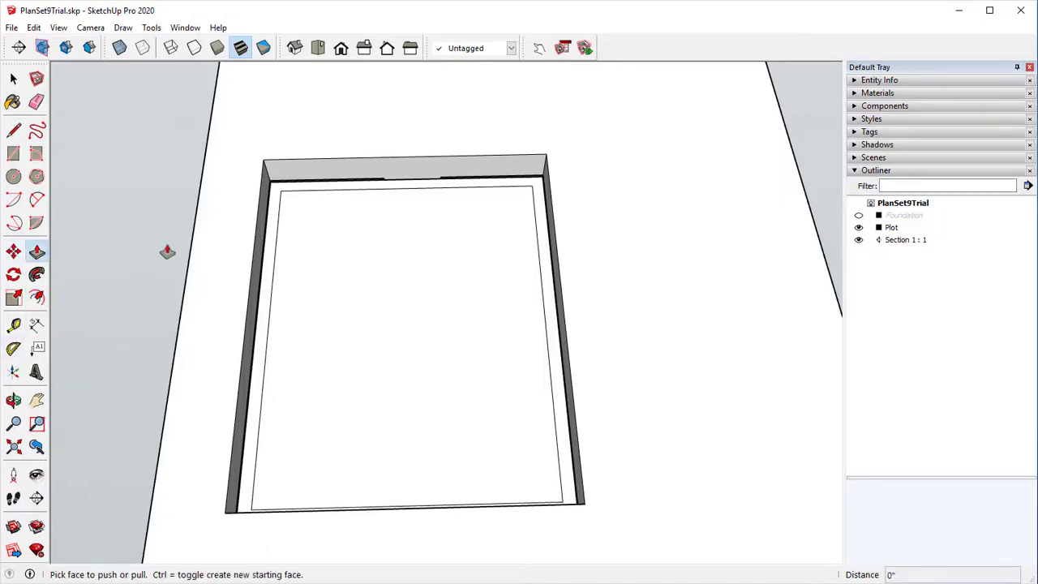
scroll(461, 349, "up", 3)
middle_click_drag(461, 349, 325, 308)
scroll(301, 213, "up", 3)
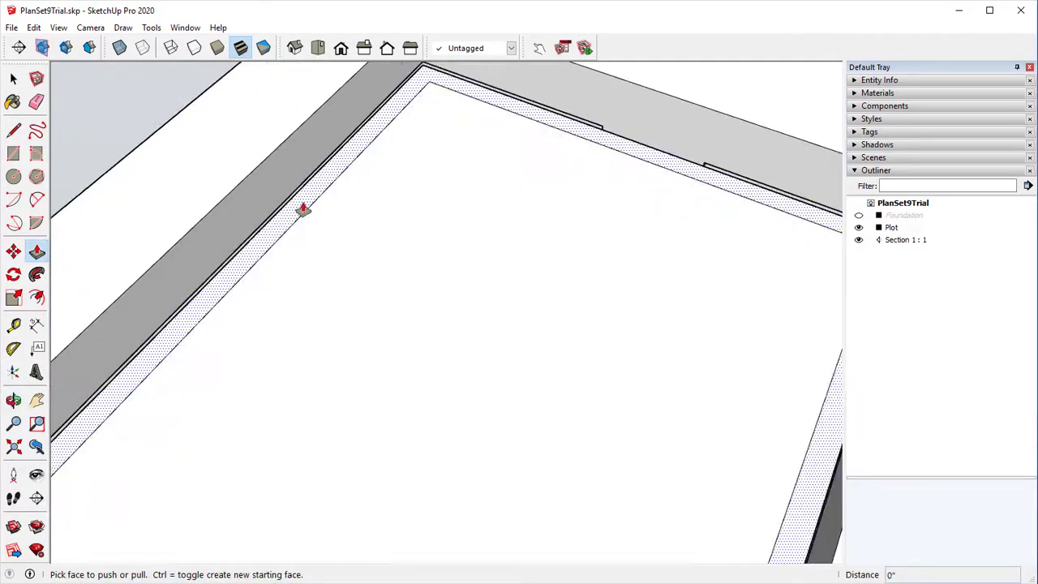
left_click(303, 209)
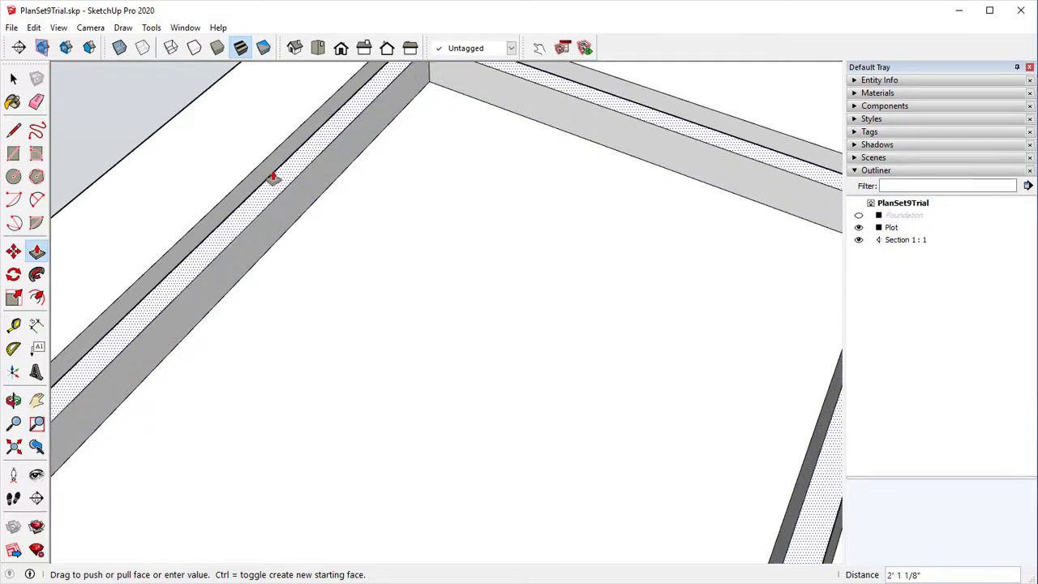
type("1'2.5")
key("Return")
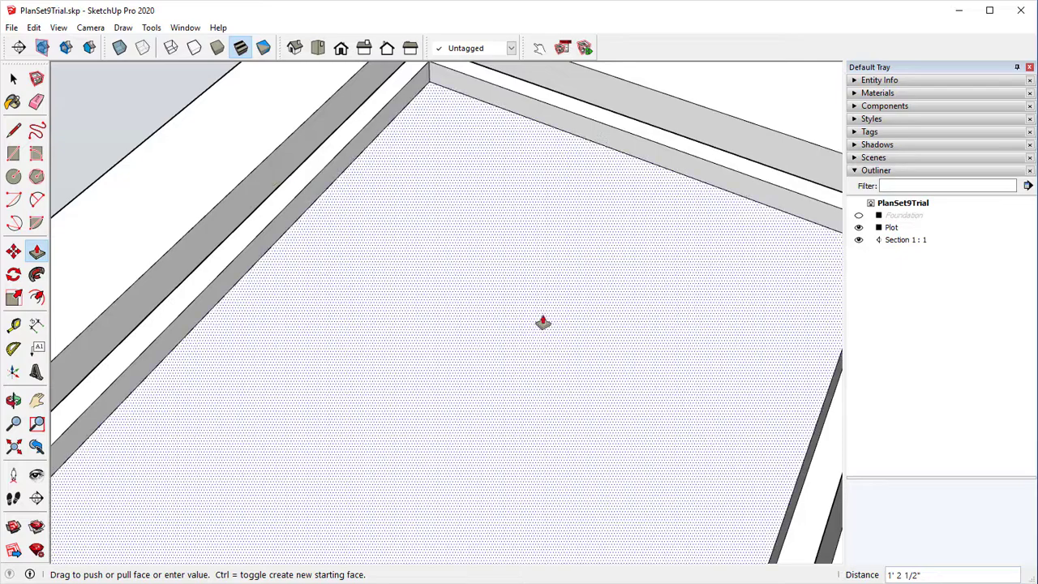
middle_click_drag(688, 287, 568, 278)
scroll(624, 280, "down", 5)
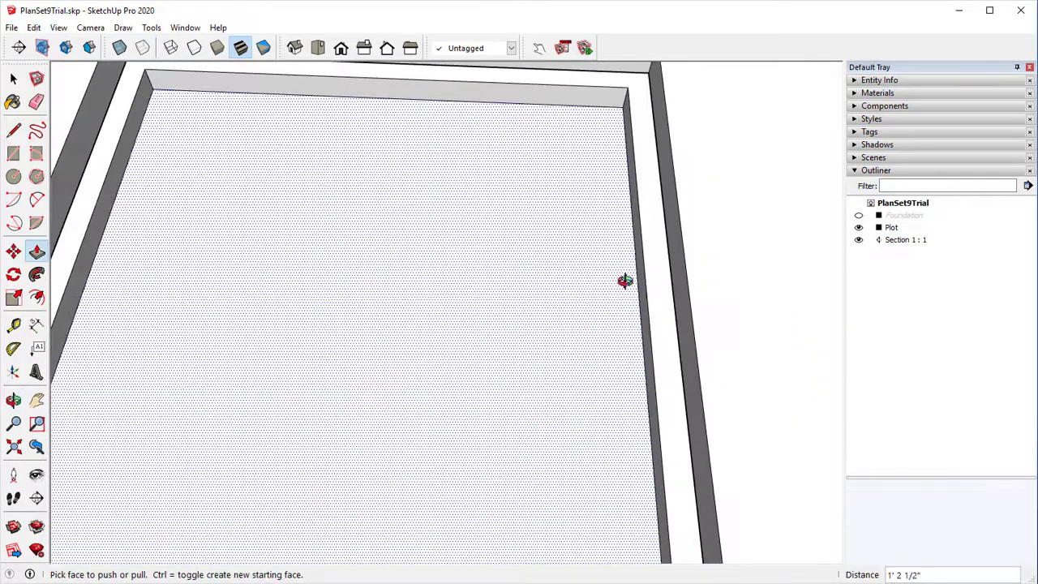
Step: Take a short Tape Measure reading across the ledge at the wall corner, then cancel it
middle_click_drag(623, 257, 556, 294)
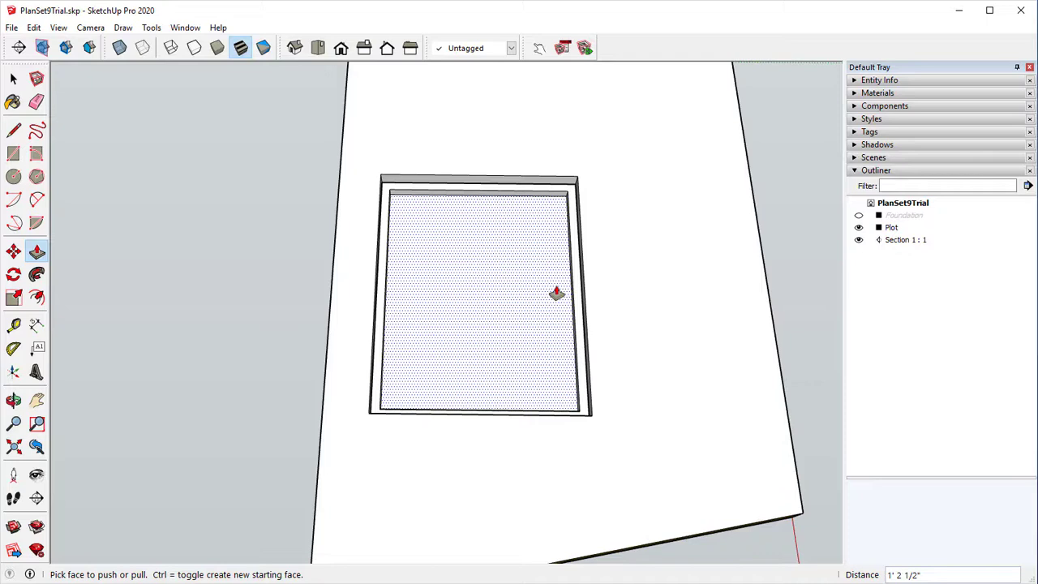
scroll(412, 342, "up", 4)
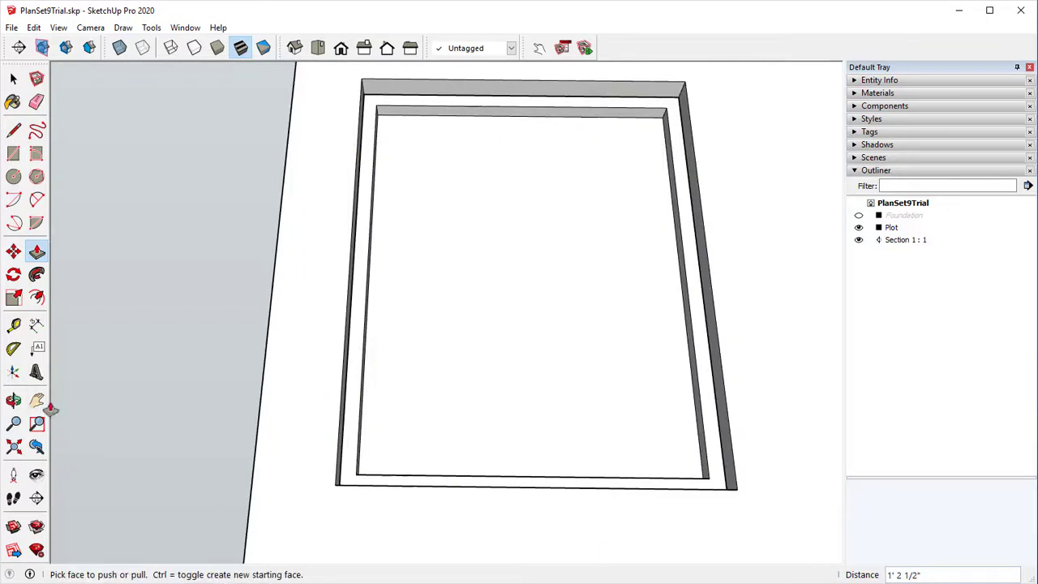
left_click(14, 328)
middle_click_drag(227, 289, 287, 146)
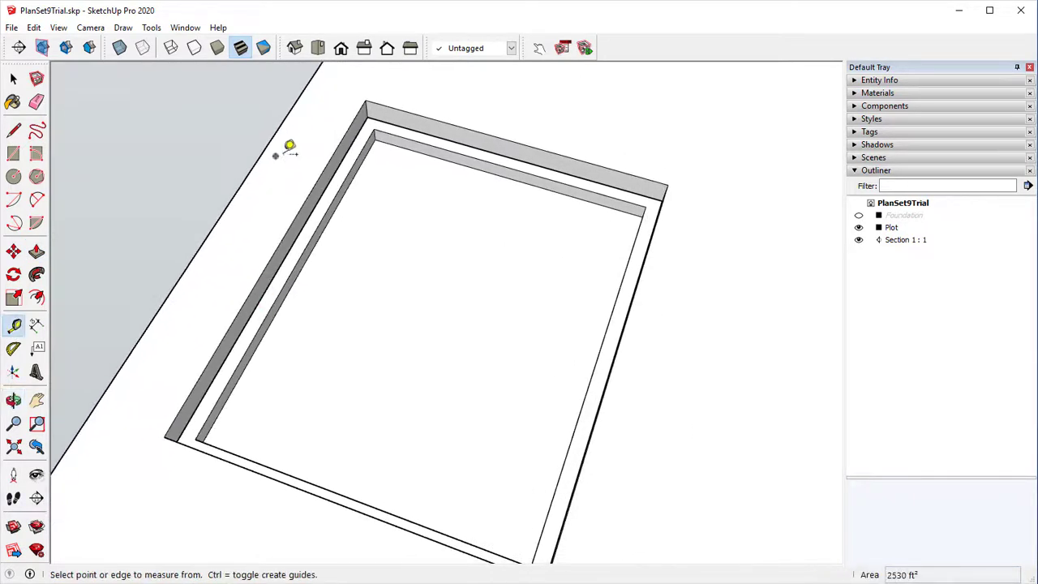
scroll(365, 150, "up", 3)
left_click(367, 153)
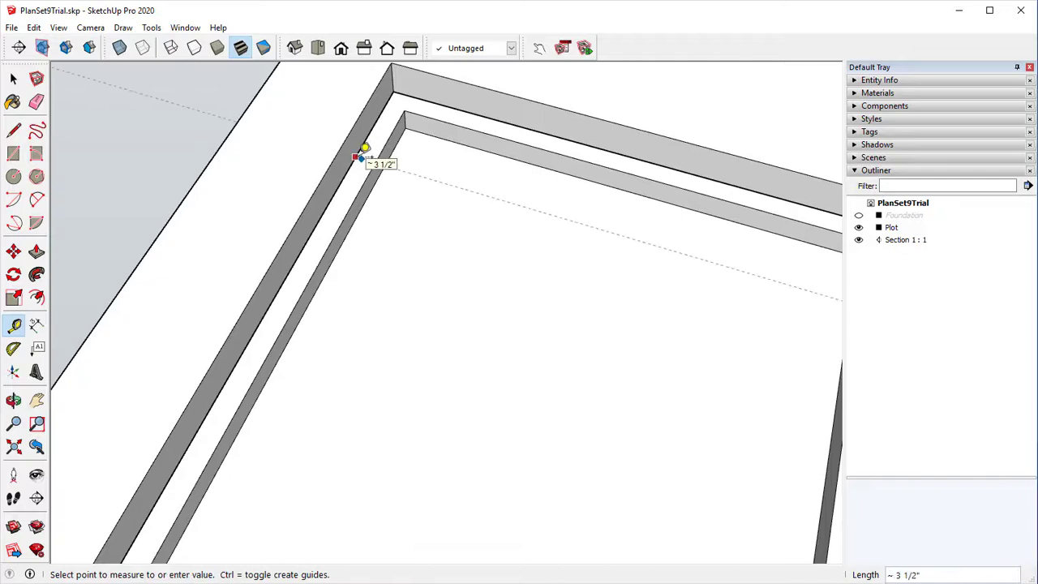
left_click(367, 148)
left_click(362, 145)
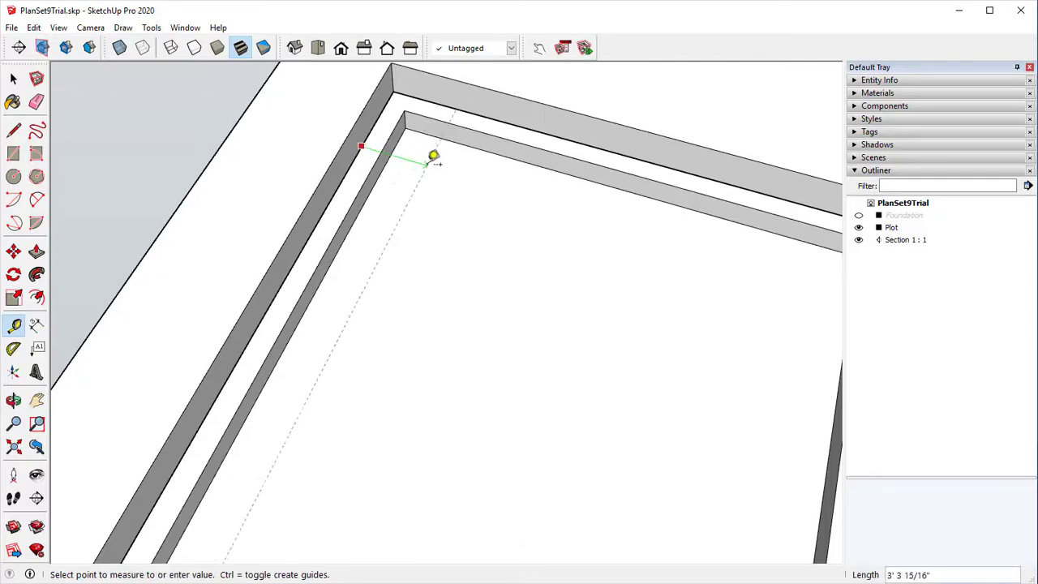
scroll(519, 231, "down", 5)
middle_click_drag(559, 240, 519, 204)
scroll(519, 204, "down", 5)
middle_click_drag(454, 243, 426, 276)
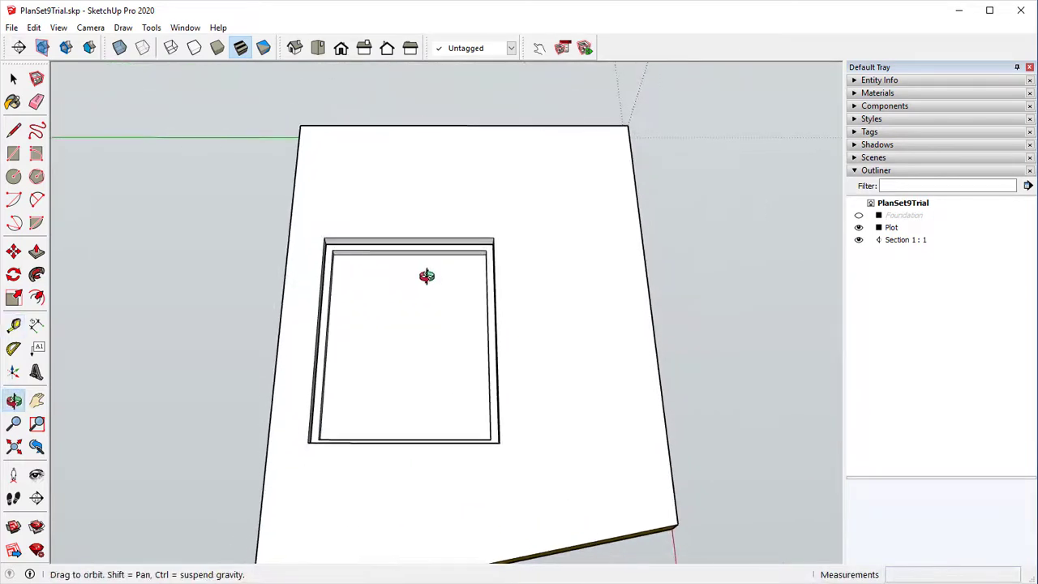
key("Escape")
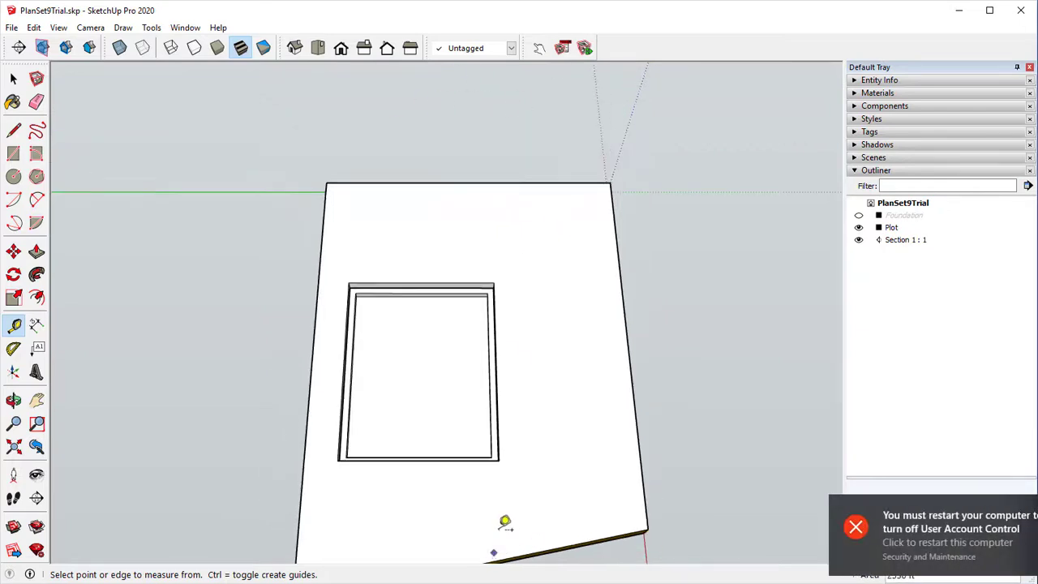
Step: Place a lengthwise guide 10' 3" in from the inner wall across the recessed floor
middle_click_drag(505, 522, 535, 421, "shift")
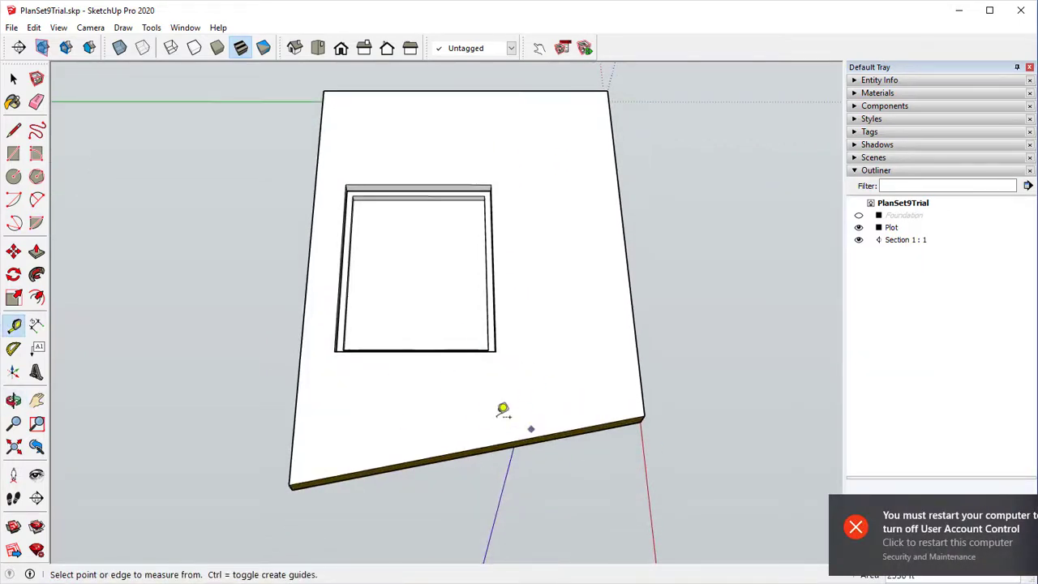
middle_click_drag(446, 296, 461, 419)
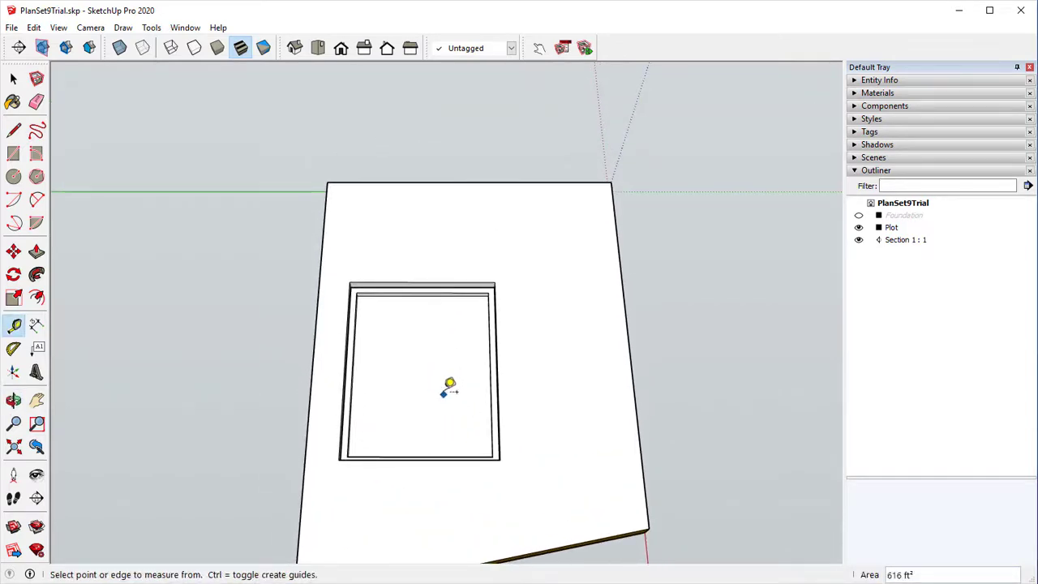
scroll(448, 382, "up", 2)
scroll(381, 146, "up", 3)
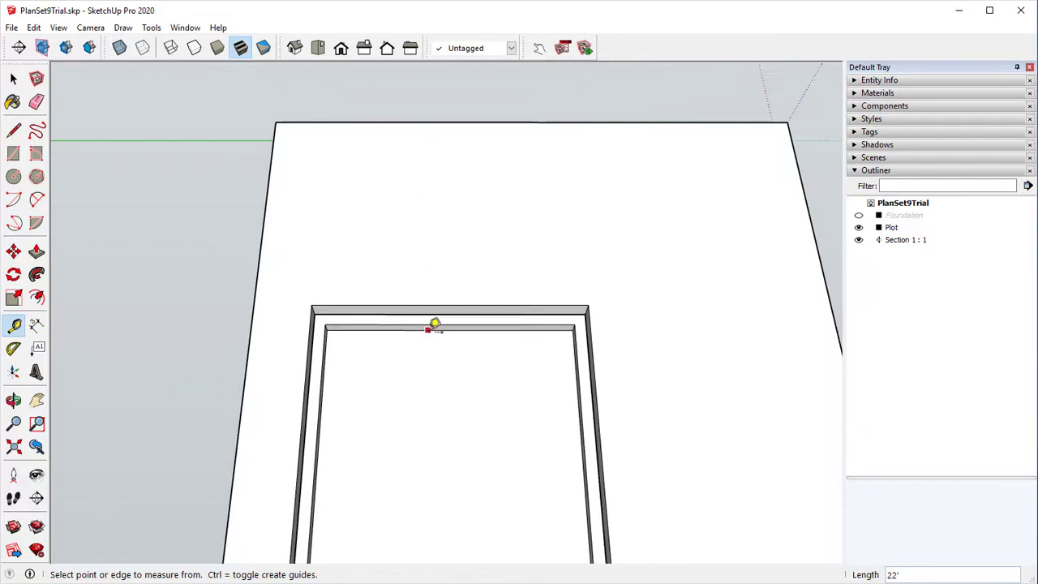
middle_click_drag(433, 324, 530, 225)
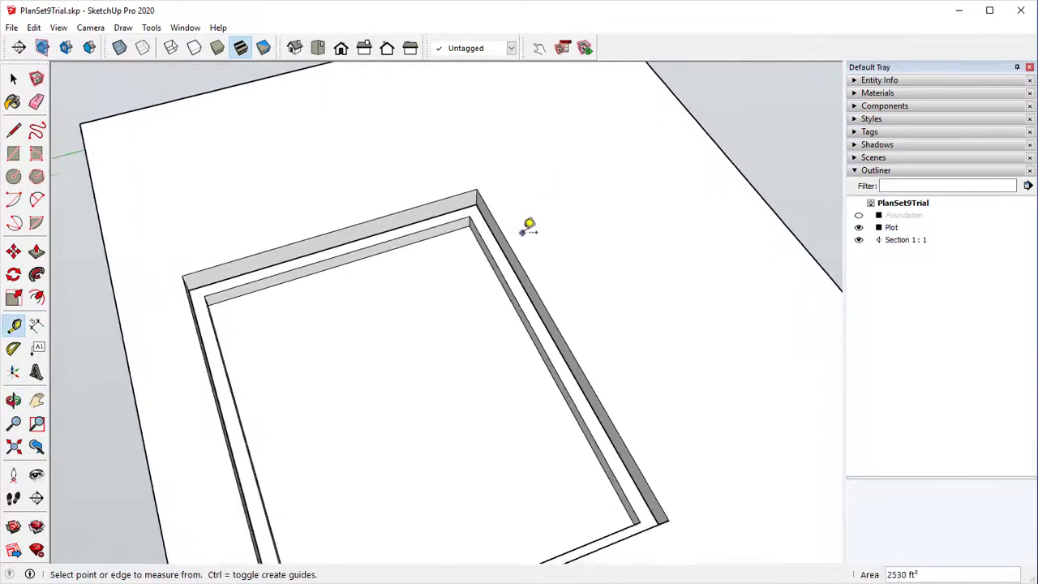
scroll(494, 226, "up", 2)
left_click(486, 228)
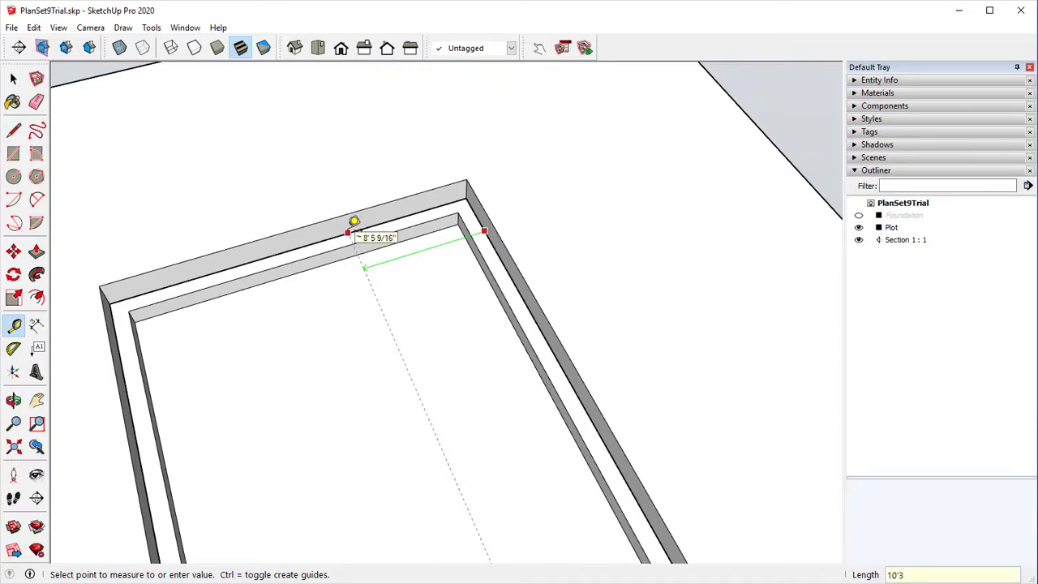
left_click(354, 221)
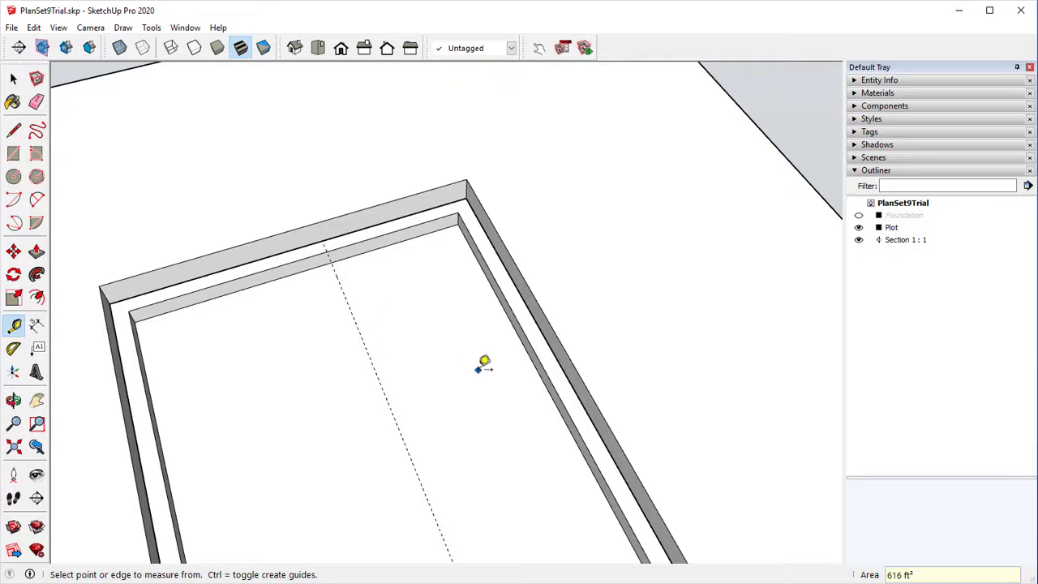
middle_click_drag(484, 361, 458, 329)
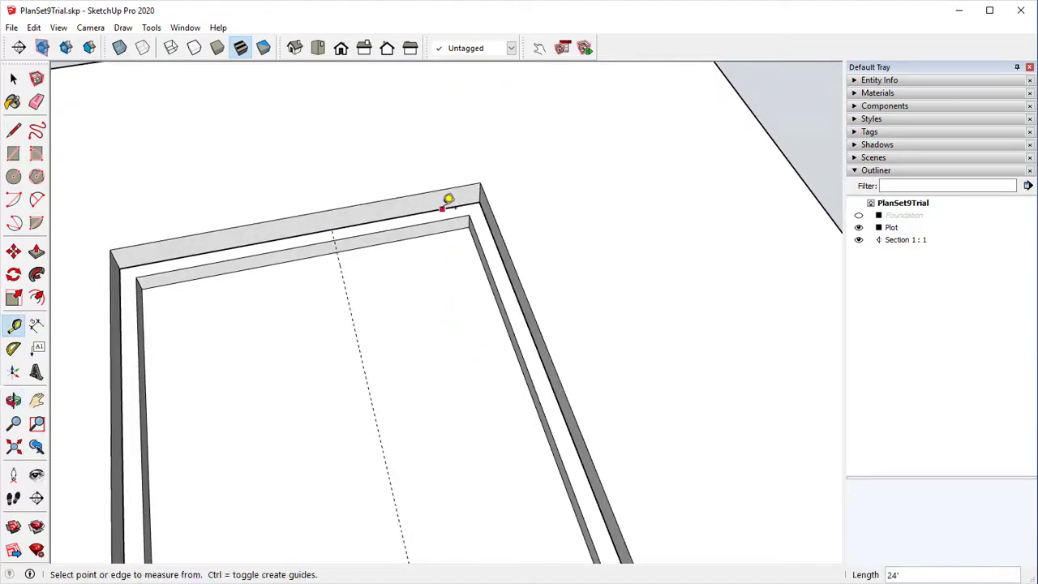
left_click(441, 209)
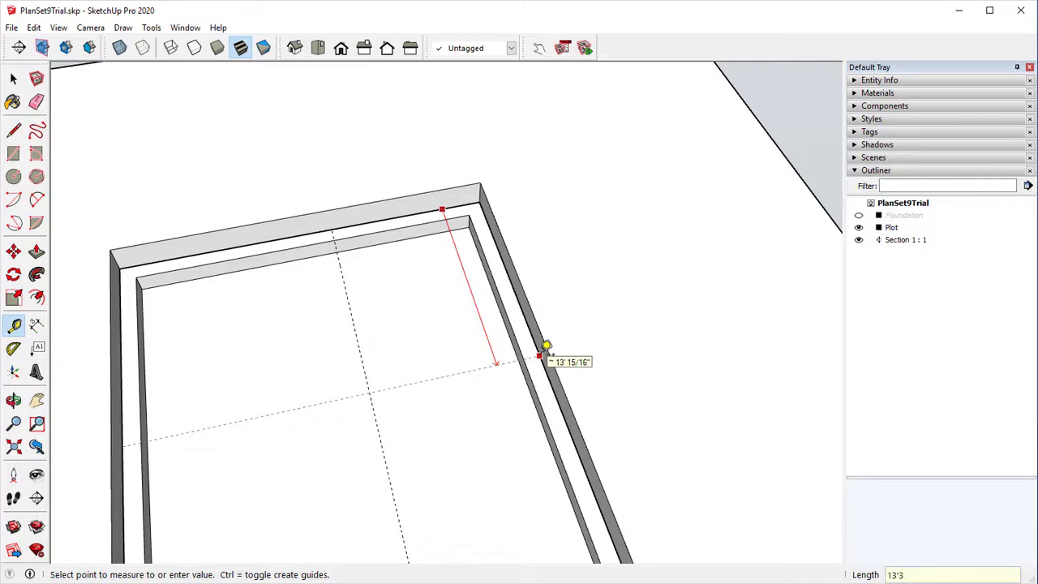
Step: Place the 13' 3" crosswise guide and draw short ledge edges at both guide crossings
left_click(546, 347)
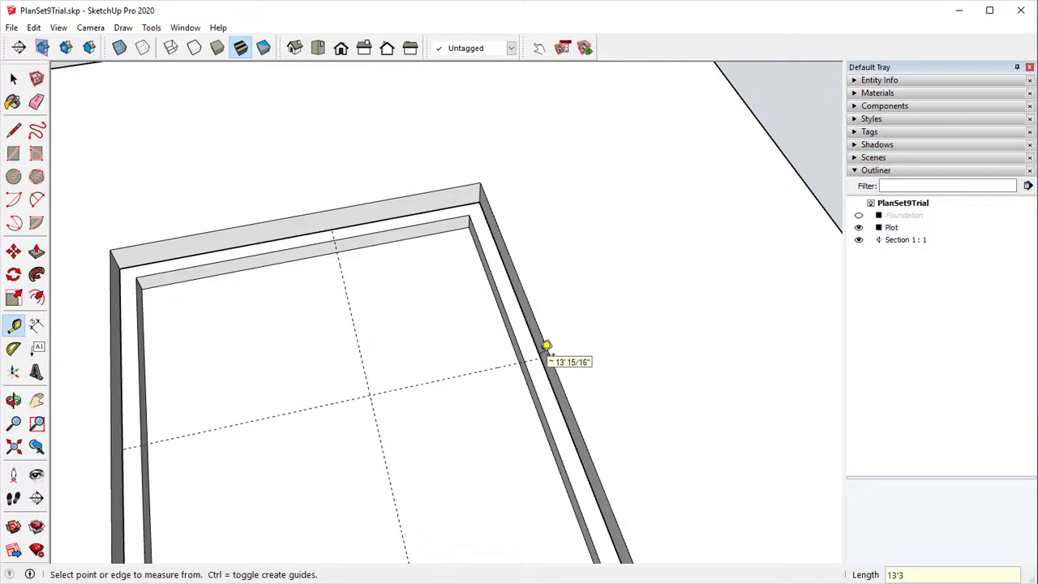
left_click(12, 135)
middle_click_drag(97, 202, 383, 188)
left_click(380, 199)
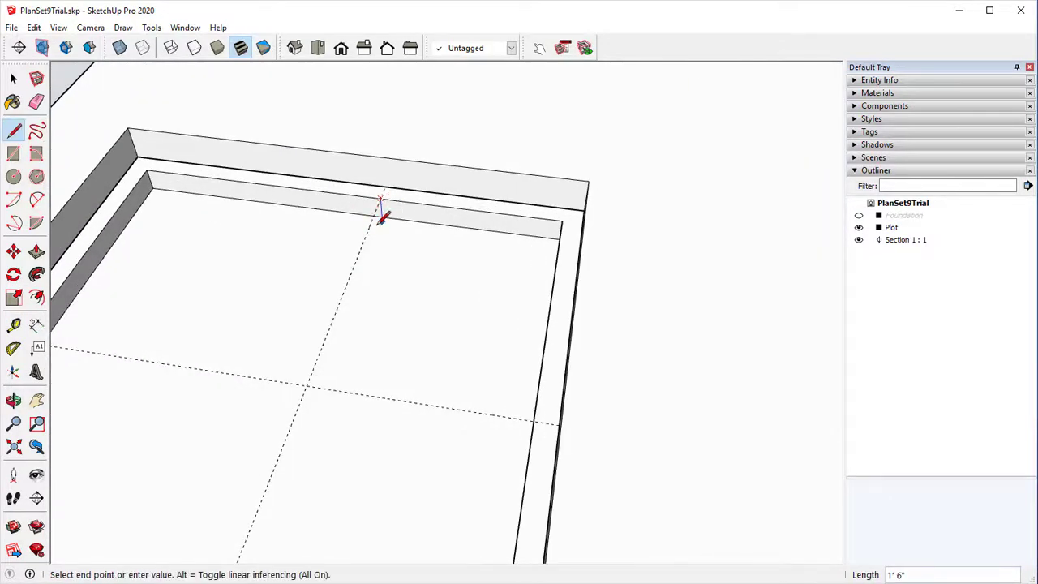
left_click(382, 217)
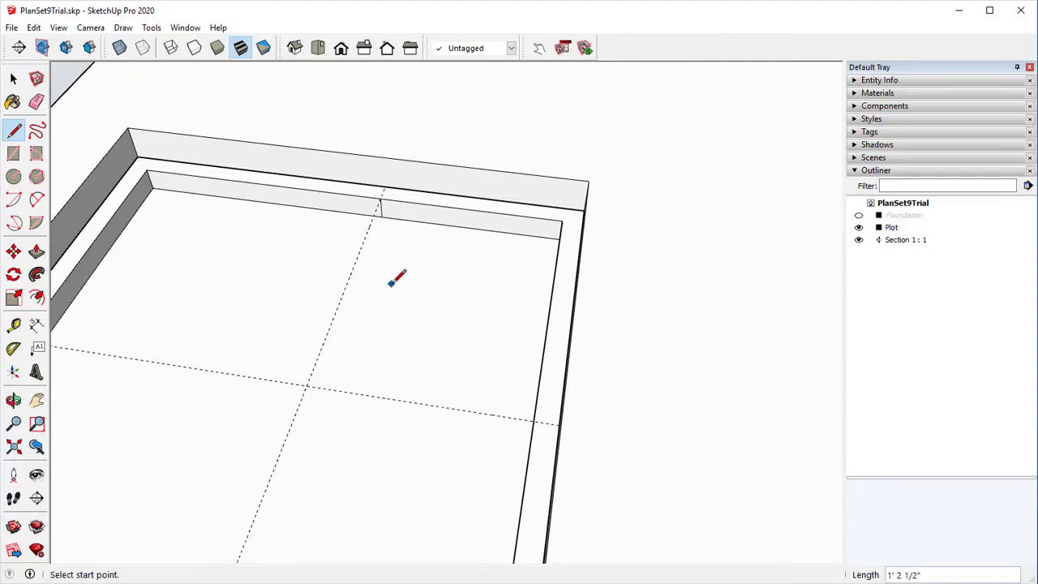
middle_click_drag(394, 278, 662, 268)
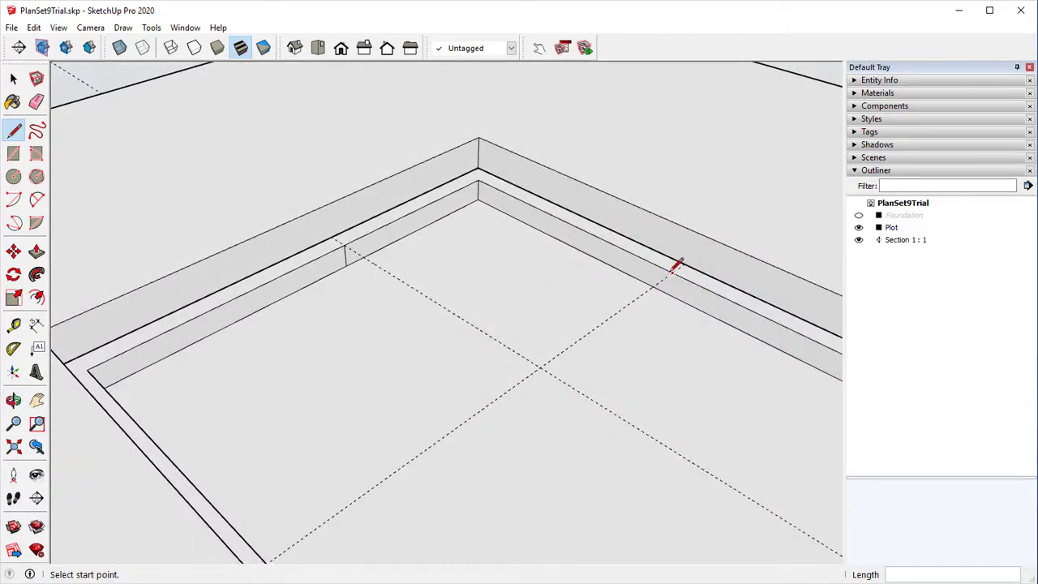
left_click(672, 270)
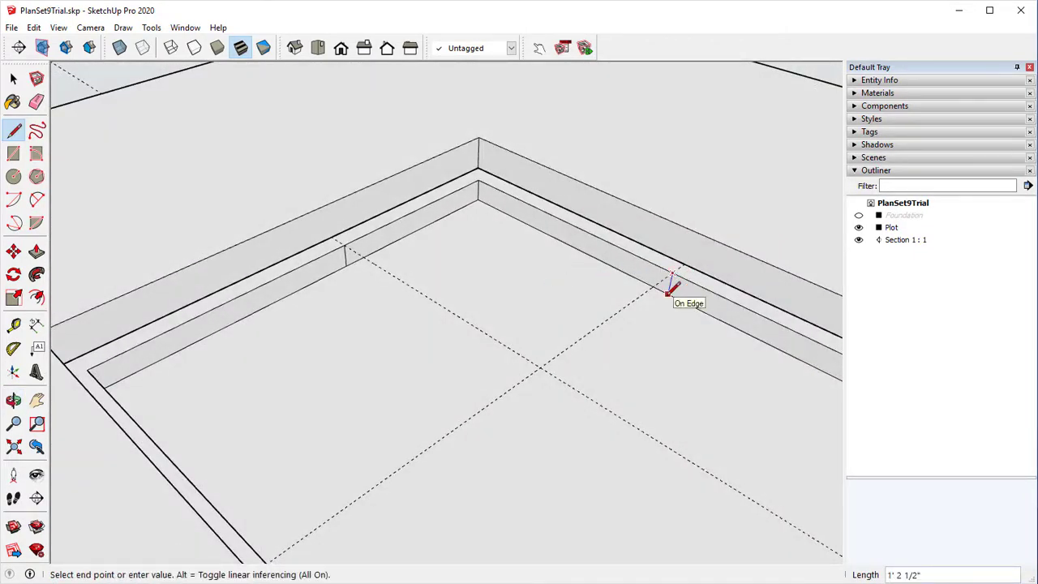
left_click(668, 292)
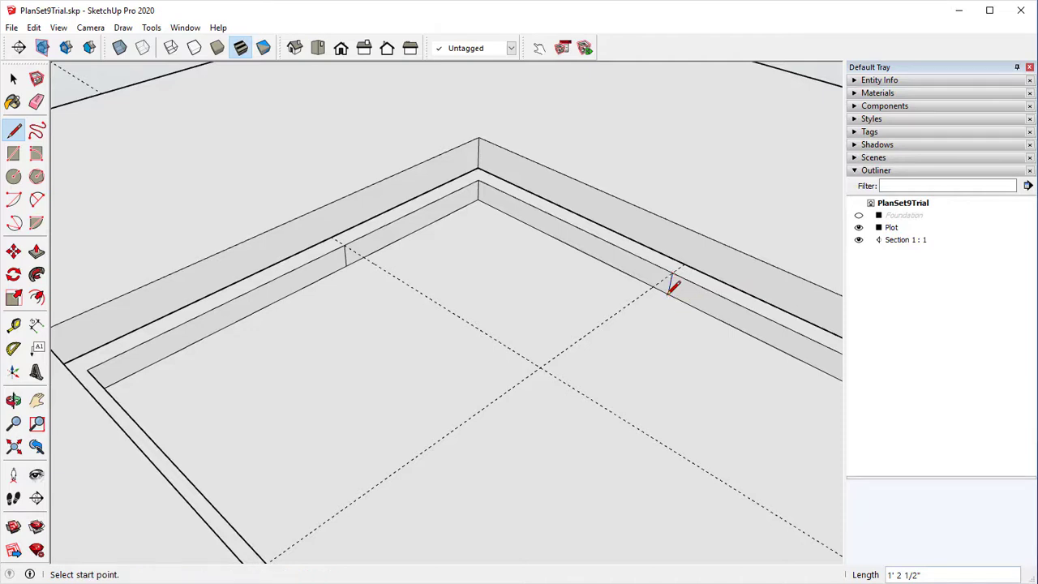
Step: Draw edges across the recessed floor along the crosswise and lengthwise guides
middle_click_drag(651, 342, 565, 322)
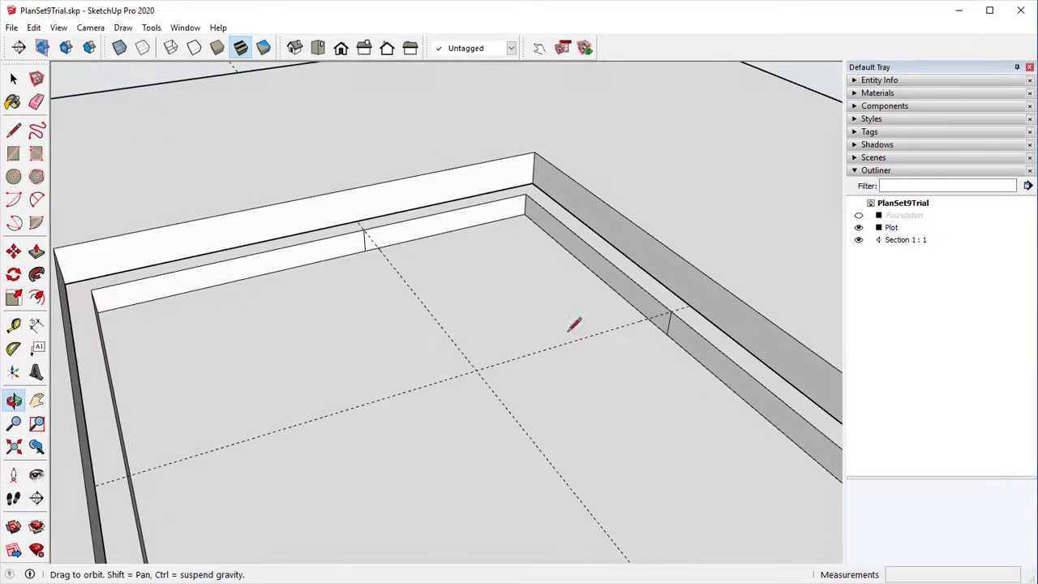
left_click(366, 245)
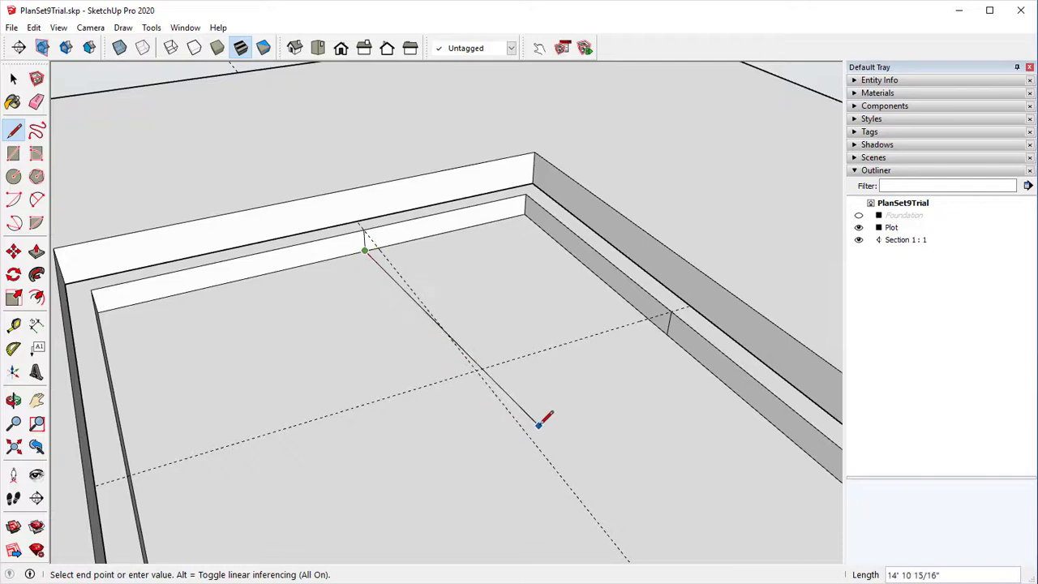
middle_click_drag(540, 419, 683, 232)
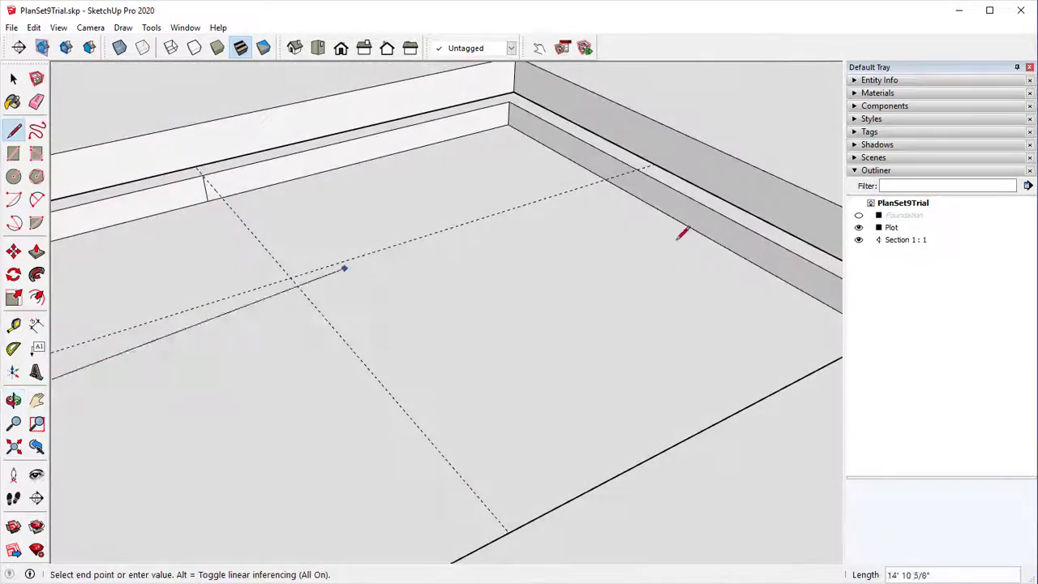
left_click(632, 194)
middle_click_drag(639, 192, 420, 279)
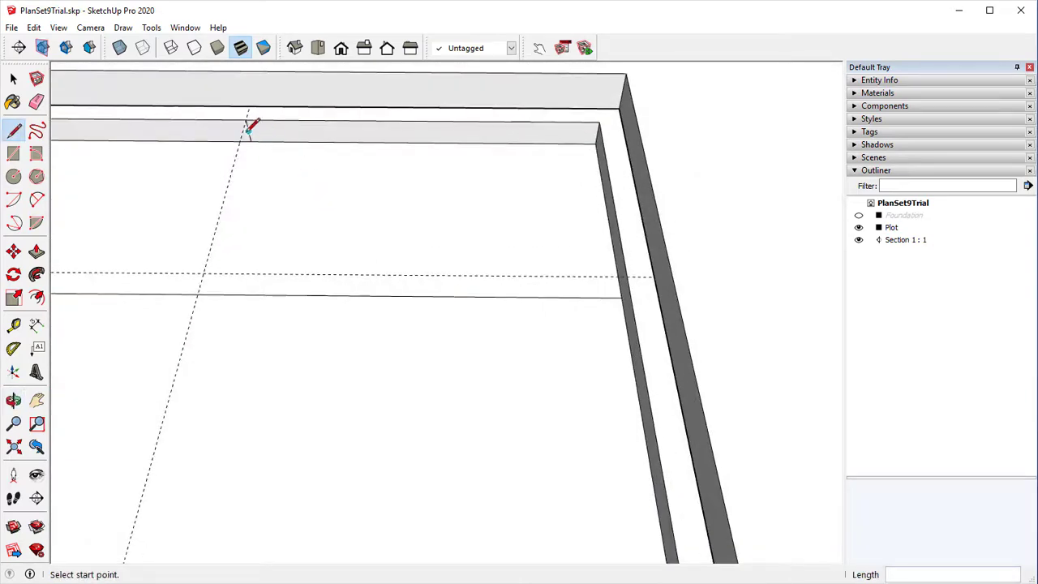
left_click(250, 139)
middle_click_drag(324, 262, 427, 214)
middle_click_drag(336, 301, 348, 344)
left_click(225, 251)
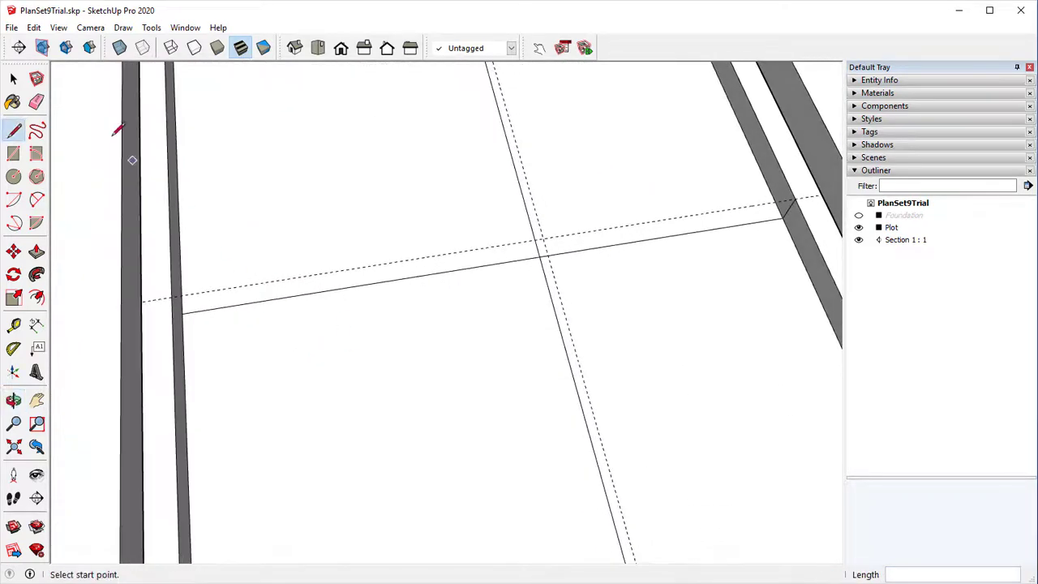
left_click(37, 101)
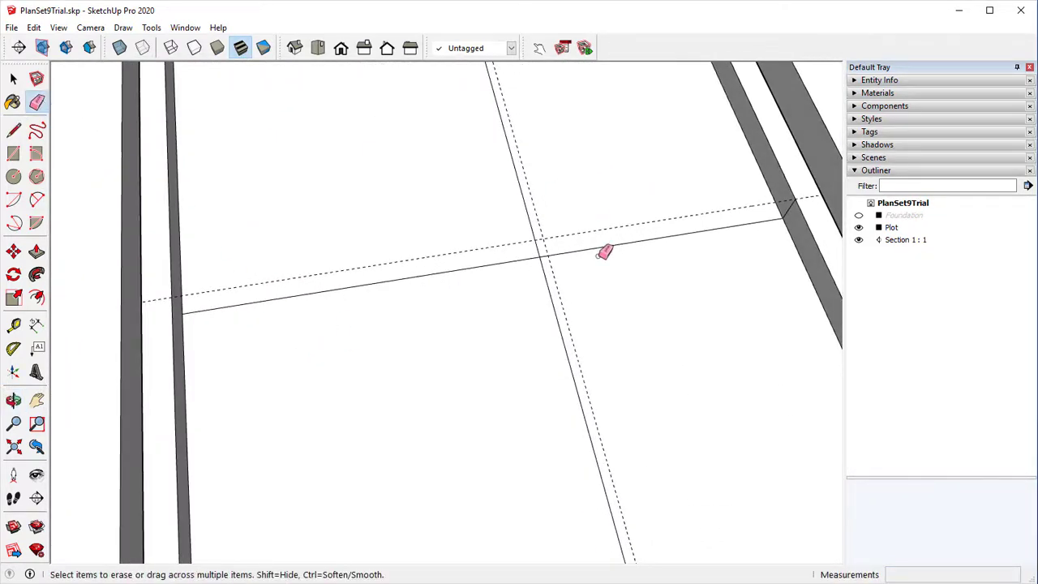
Step: Erase the old guides and place a new guide 10' from the middle dividing line's midpoint
left_click(548, 230)
mouse_move(551, 230)
middle_mouse_down()
mouse_move(514, 245)
mouse_move(528, 236)
mouse_move(498, 236)
mouse_move(653, 224)
middle_mouse_up()
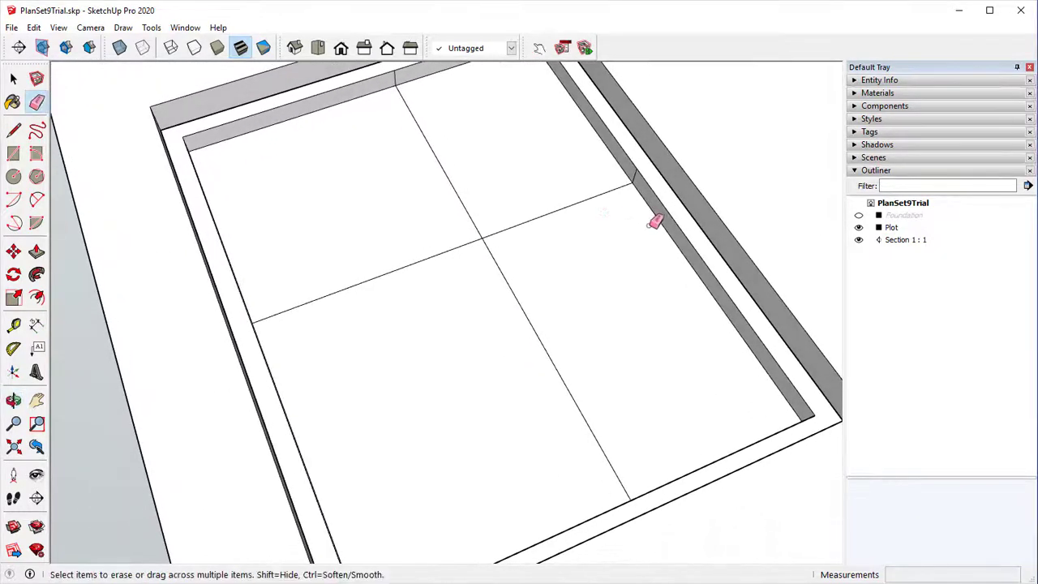
left_click(13, 324)
middle_click_drag(486, 332, 539, 270)
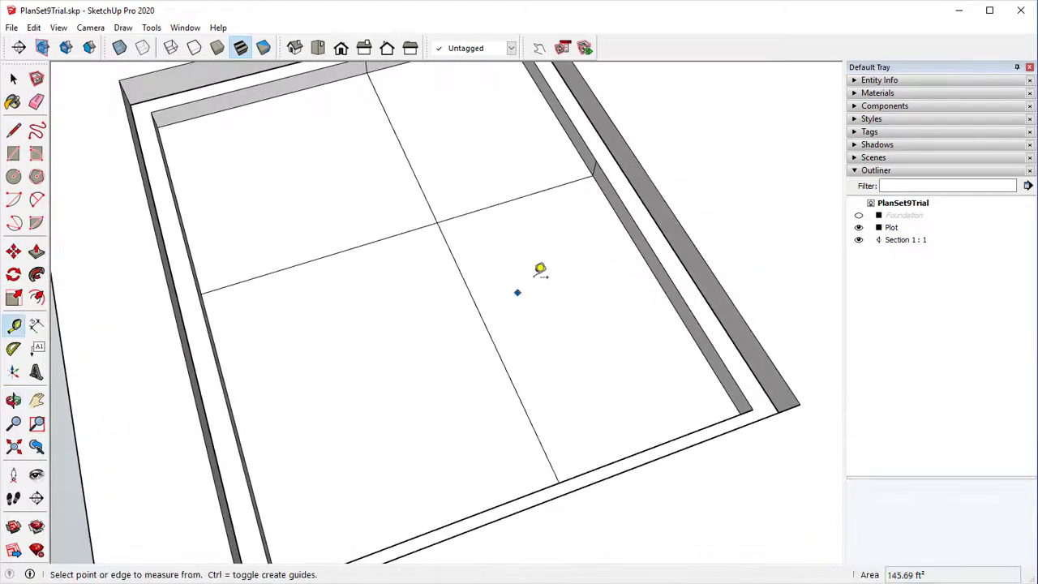
left_click(516, 197)
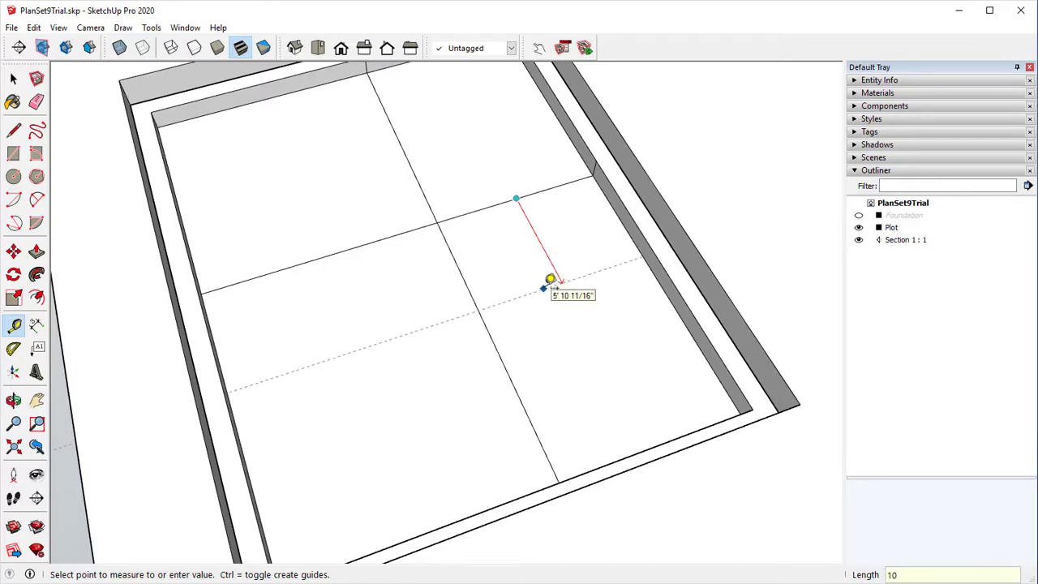
key("Return")
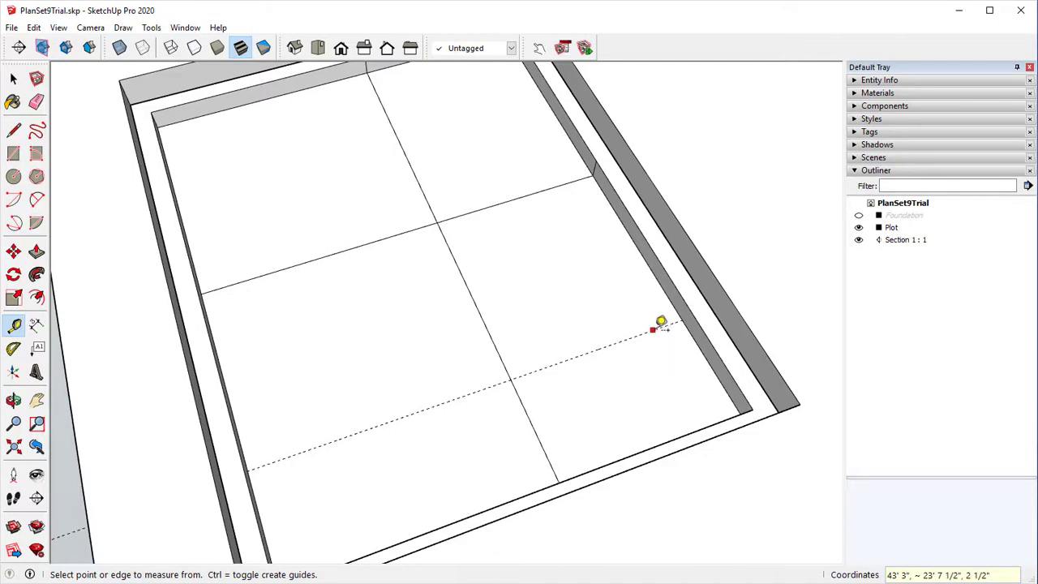
middle_click_drag(689, 315, 533, 313)
Step: Place a guide 6' 3" in from the top wall
key("t")
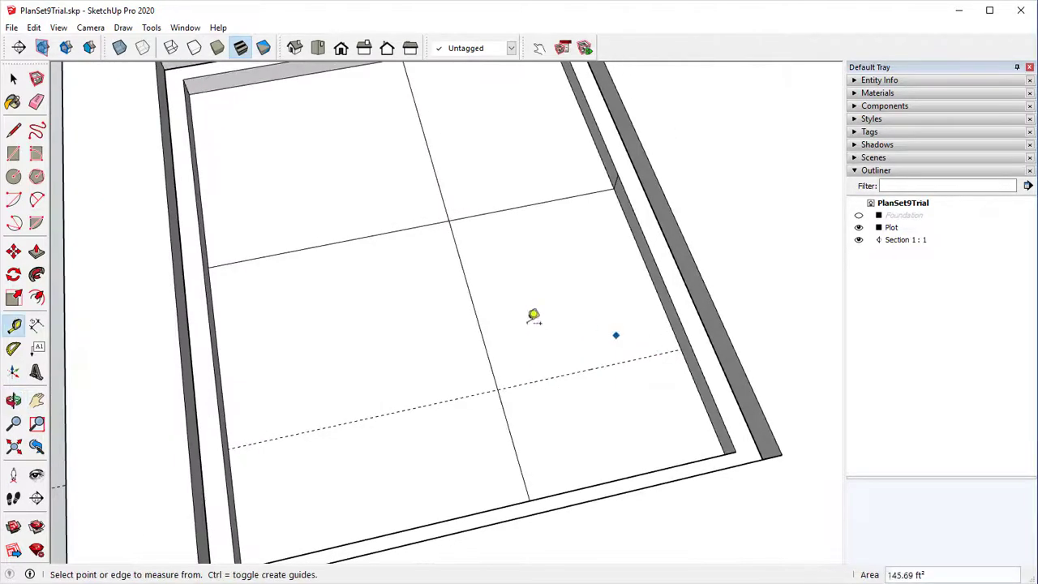
left_click(17, 133)
mouse_move(589, 352)
middle_mouse_down()
mouse_move(523, 371)
mouse_move(489, 322)
mouse_move(490, 337)
middle_mouse_up()
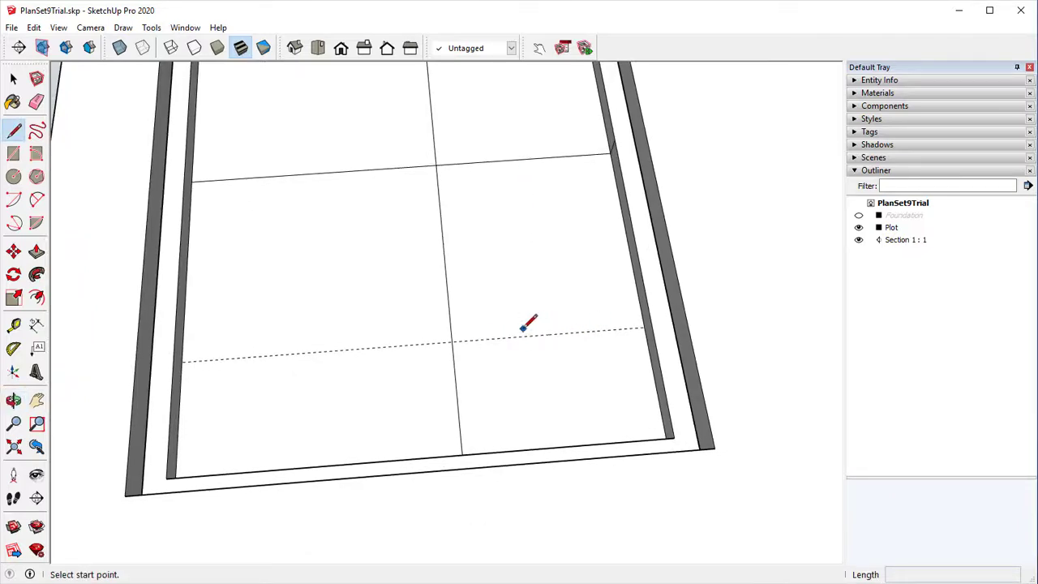
left_click(14, 324)
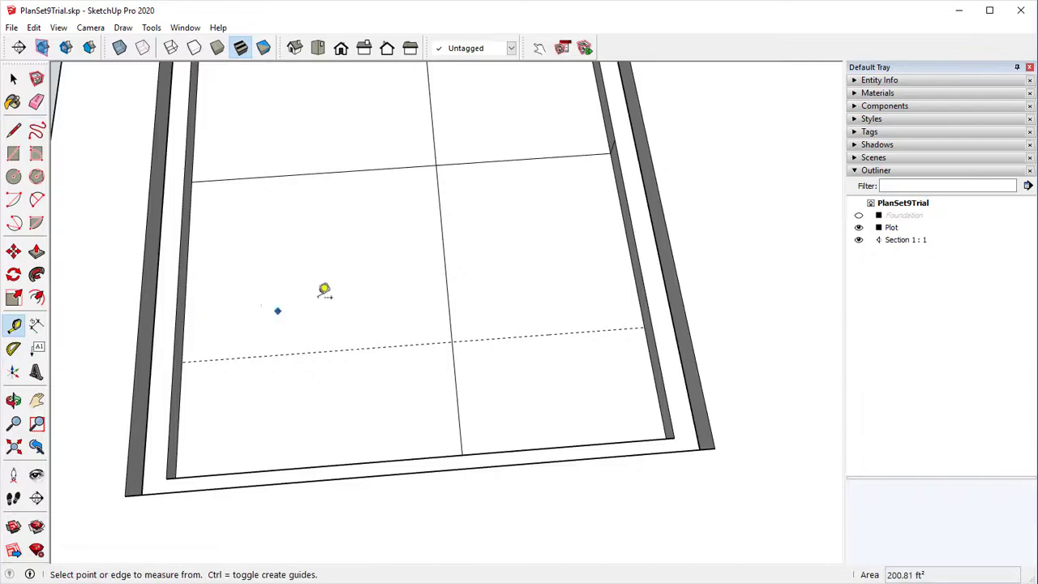
left_click(667, 269)
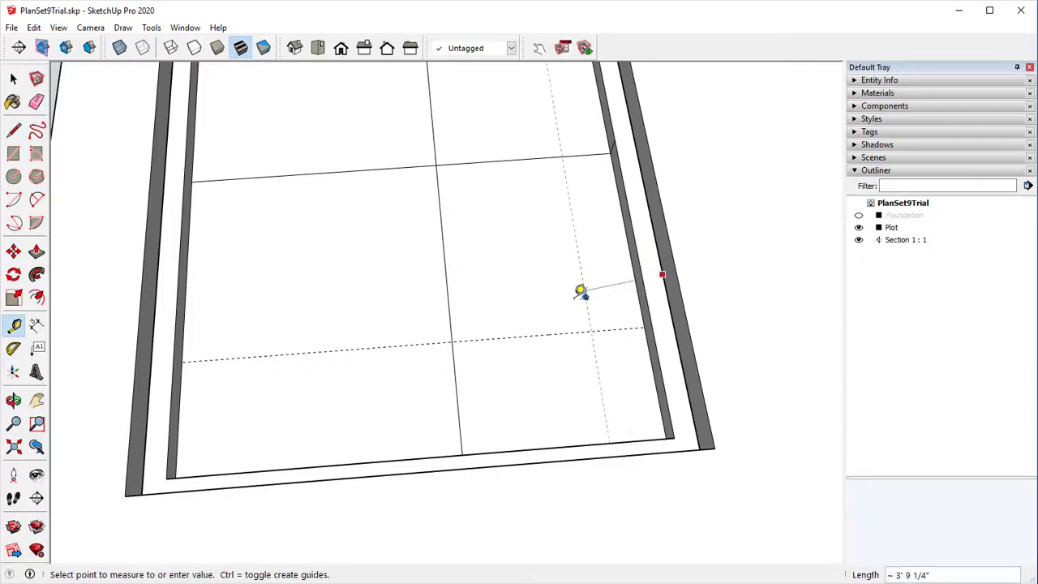
middle_click_drag(519, 376, 646, 246)
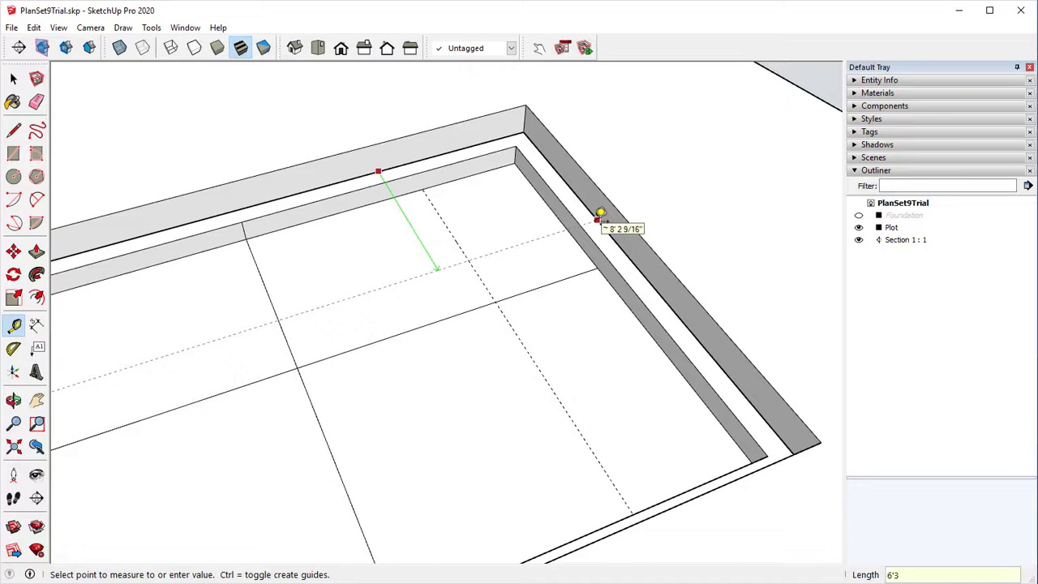
key("Return")
Step: Draw a partition line along the guide from the wall to the existing dividing line
key("l")
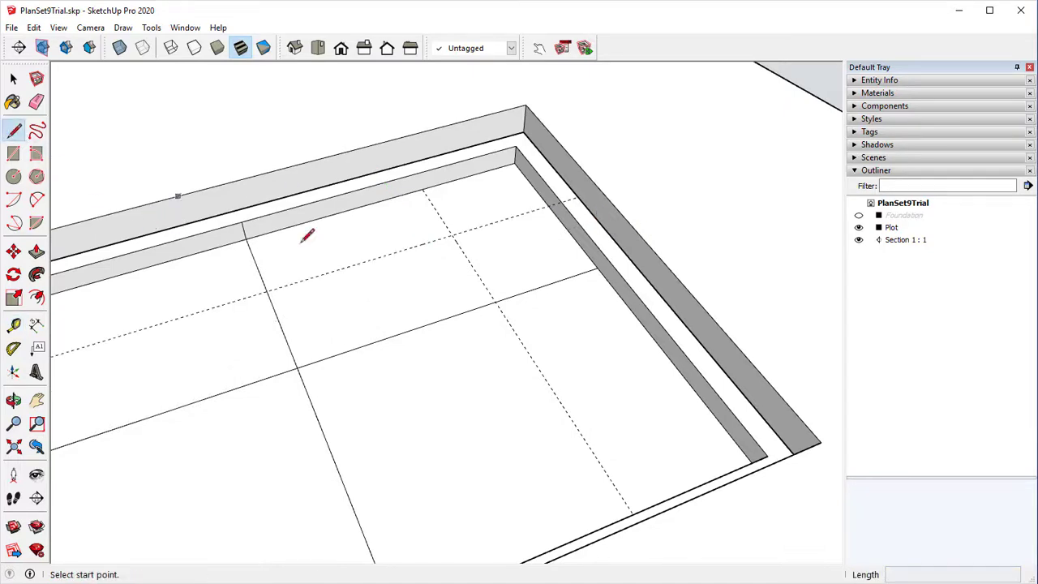
left_click(553, 211)
left_click(560, 217)
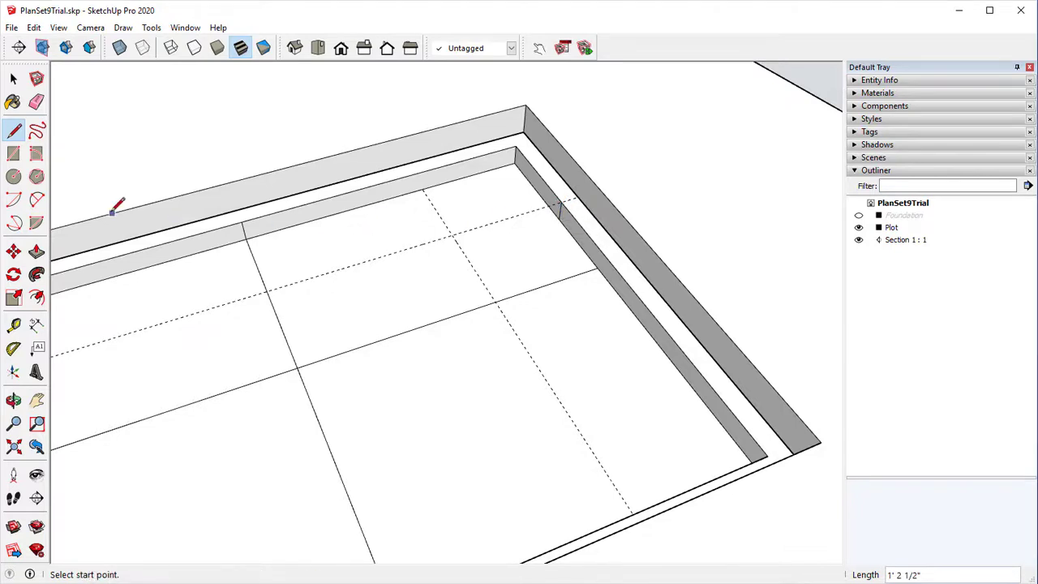
left_click(558, 219)
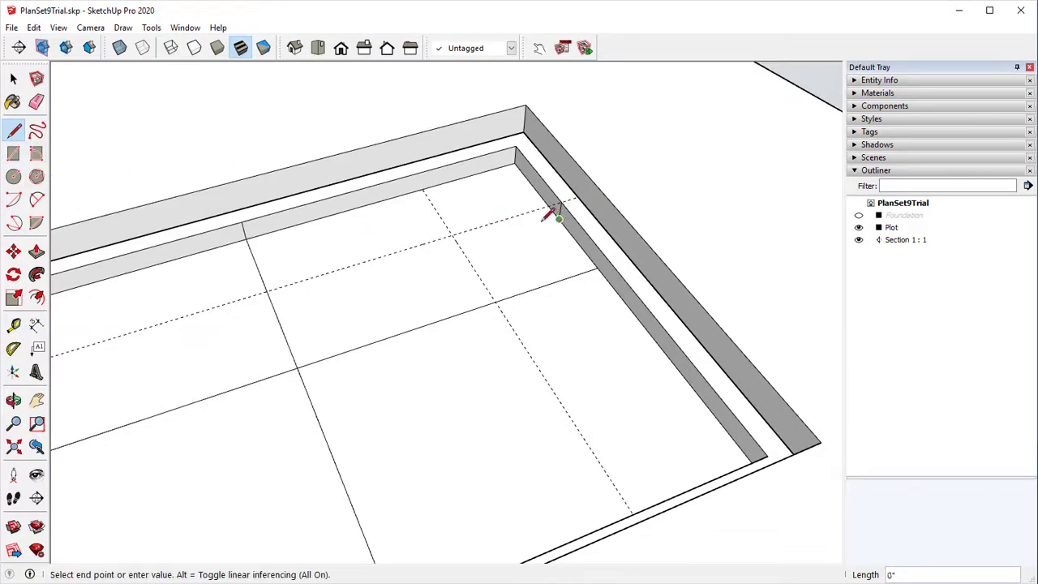
left_click(276, 304)
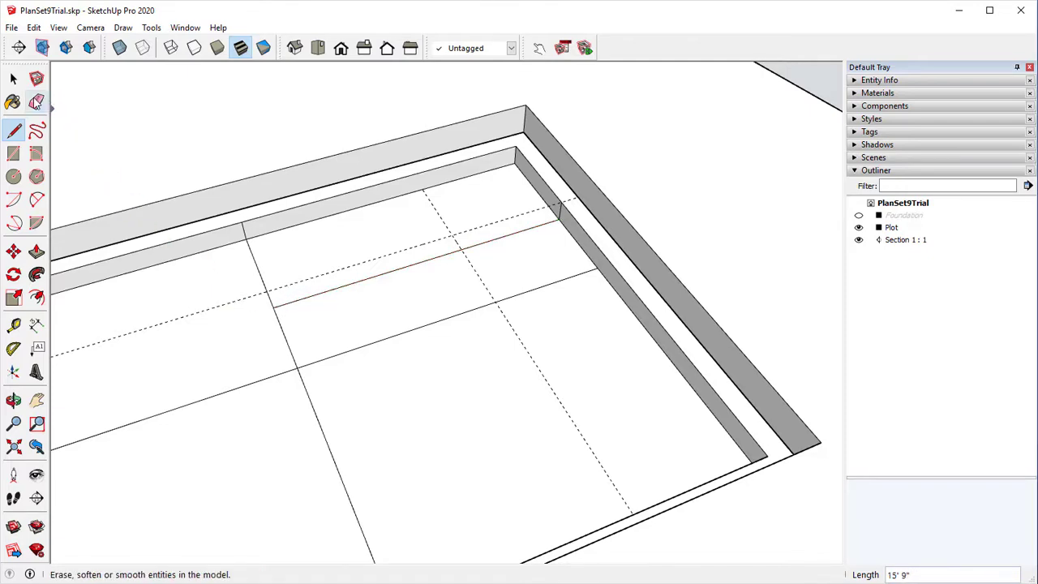
left_click(36, 101)
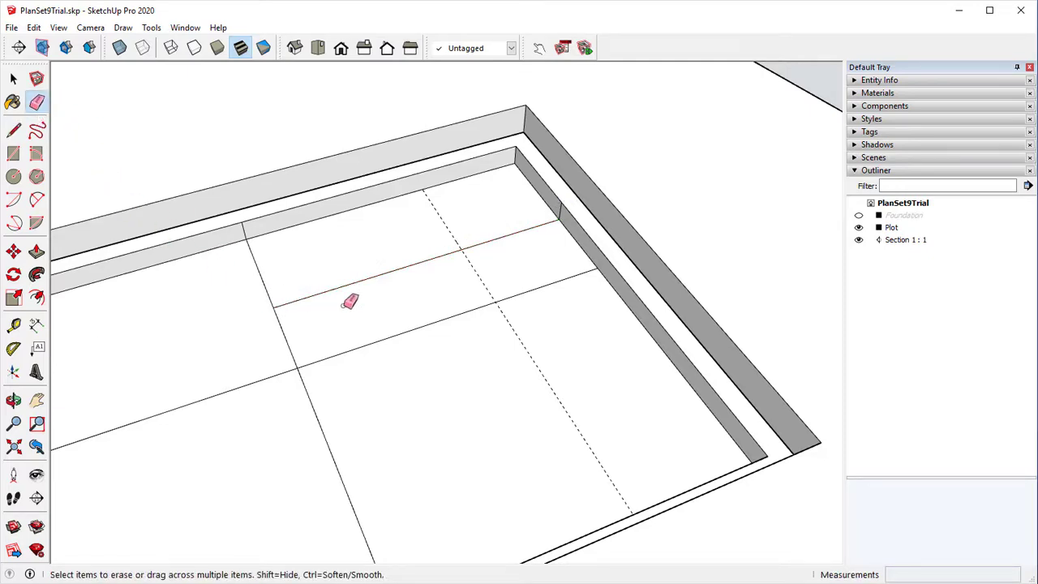
middle_click_drag(352, 296, 282, 385)
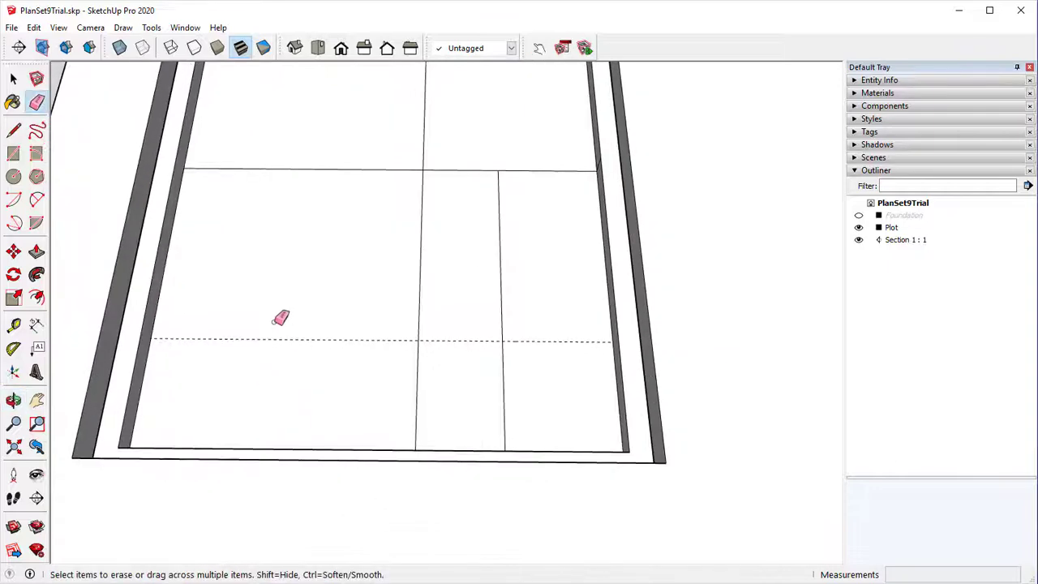
Step: Draw an edge along the 10-foot guide from the guide intersection out to the wall
left_click(13, 130)
left_click(503, 339)
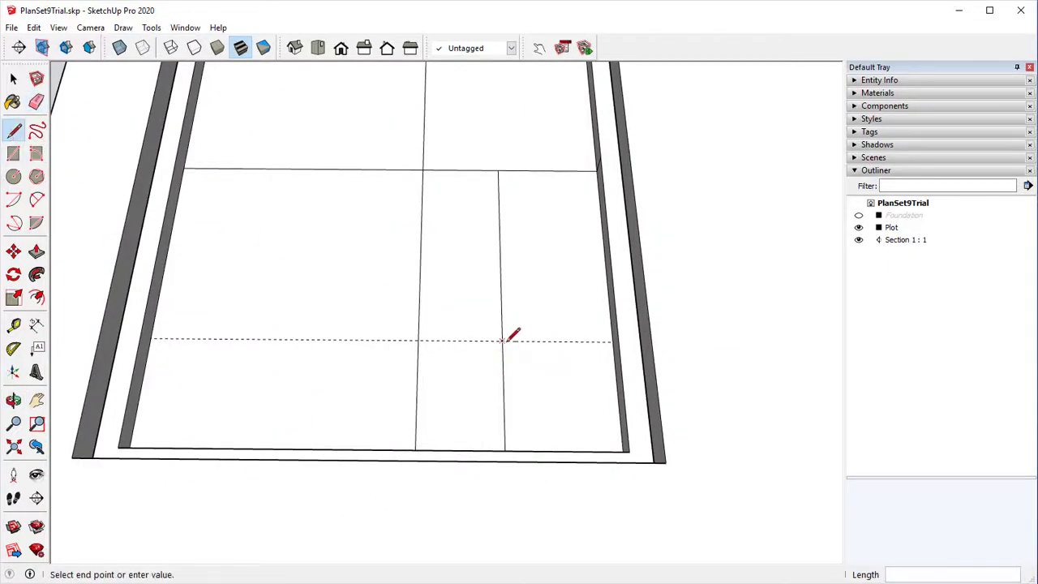
middle_click_drag(559, 345, 421, 447)
left_click(588, 260)
scroll(425, 430, "down", 5)
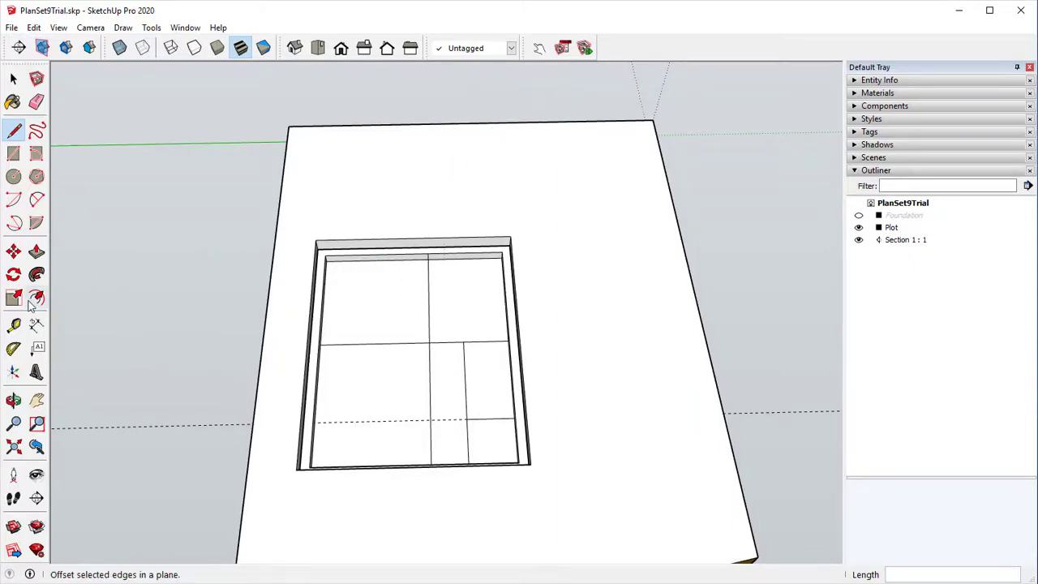
Step: Start a 9' 3" Tape Measure reading from the dividing line's end
left_click(13, 324)
scroll(393, 332, "up", 2)
scroll(433, 306, "up", 3)
middle_click_drag(454, 276, 454, 239)
left_click(400, 260)
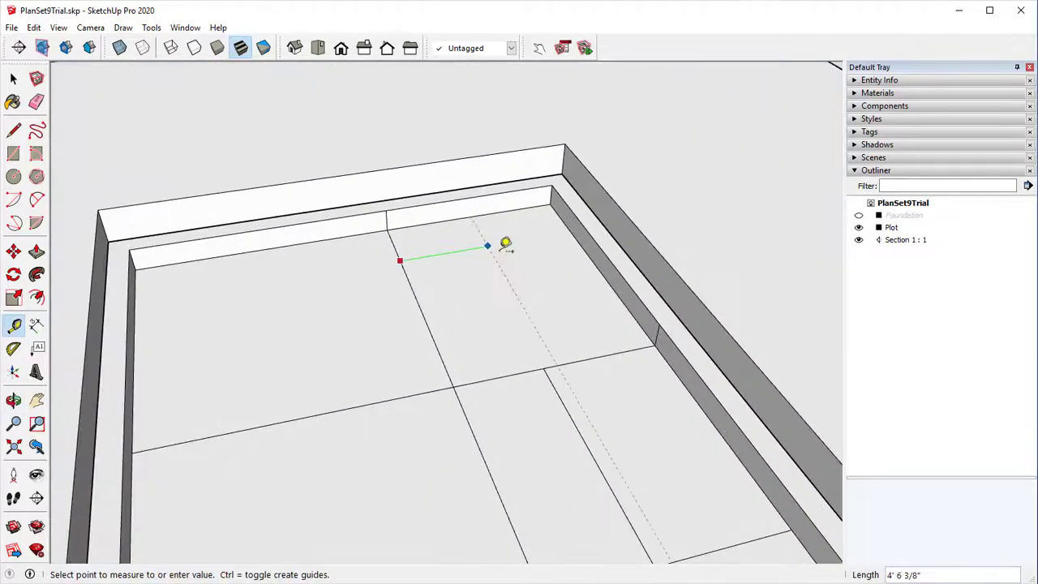
left_click(577, 235)
middle_click_drag(589, 254, 472, 273)
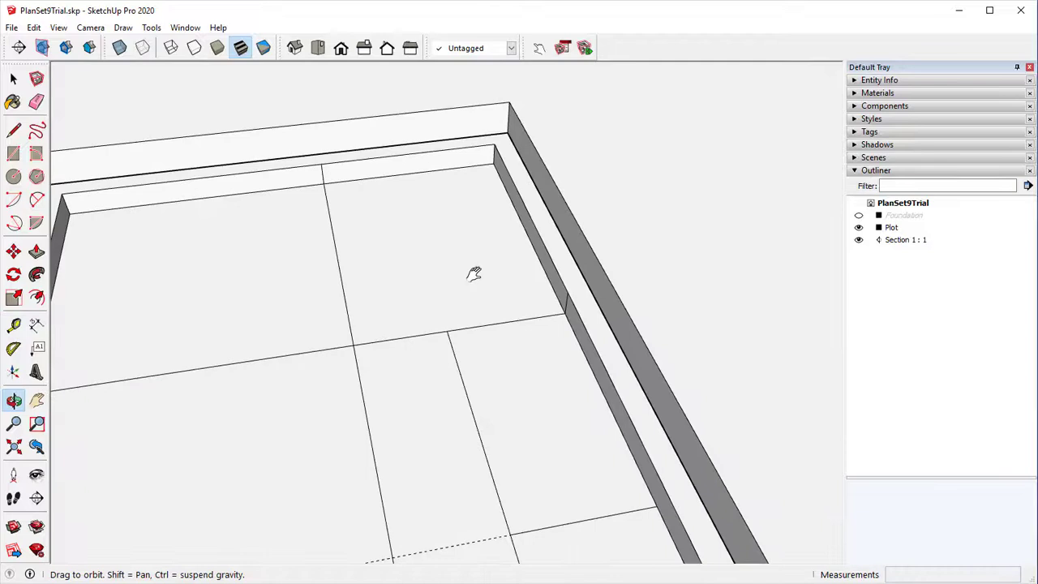
left_click(427, 171)
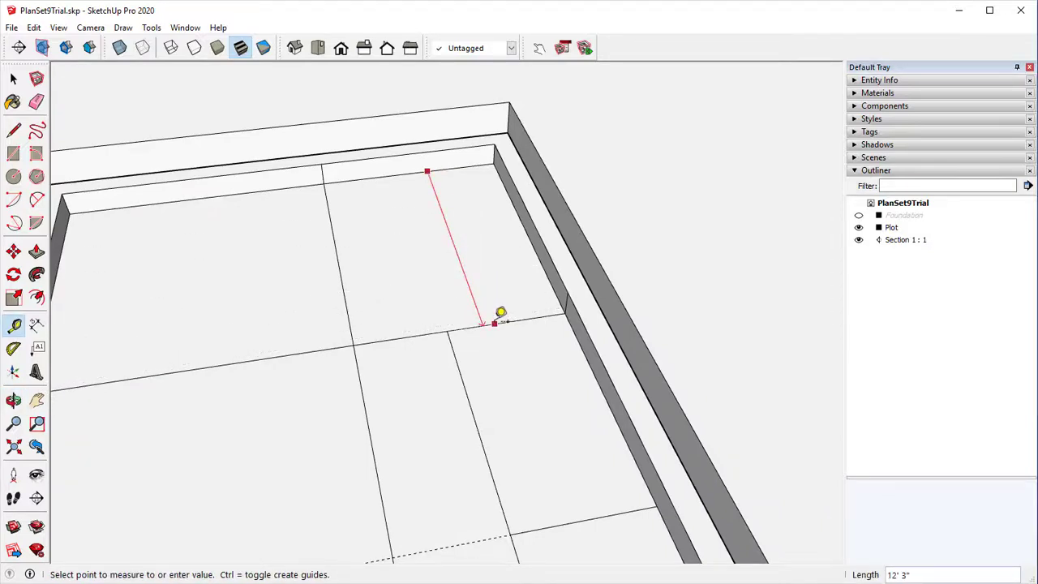
left_click(495, 323)
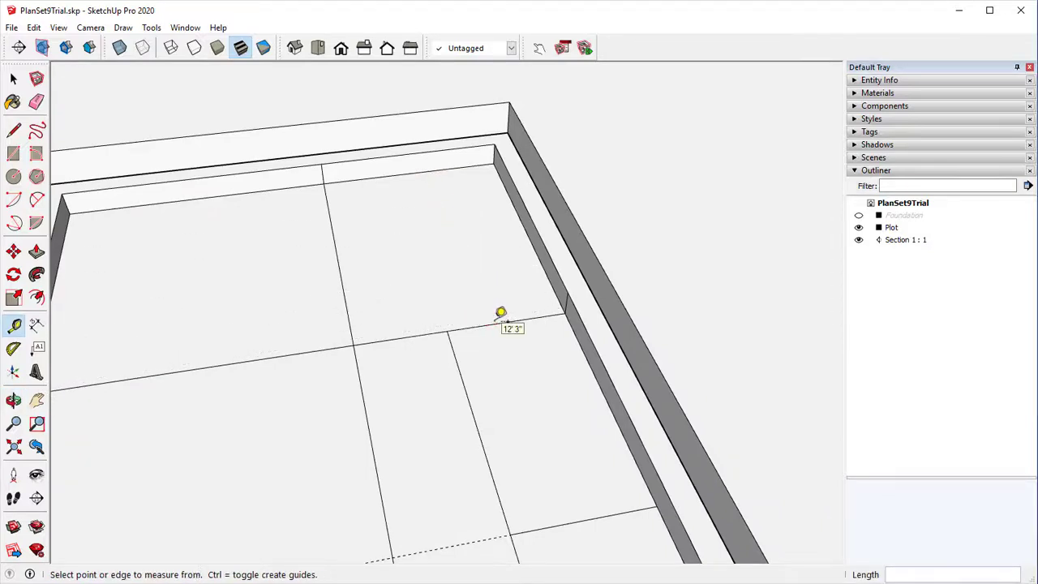
middle_click_drag(539, 348, 468, 238)
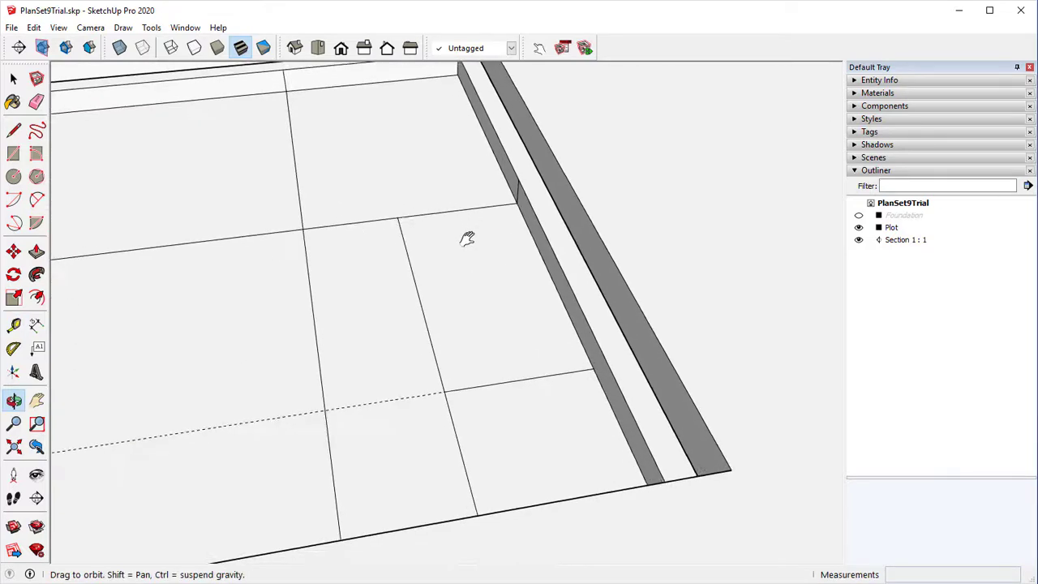
left_click(551, 276)
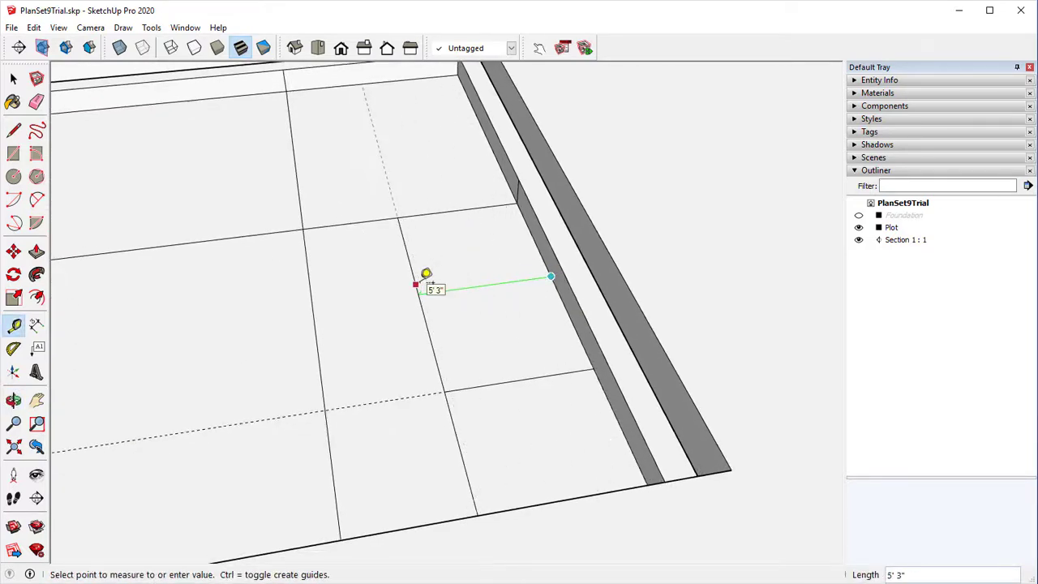
left_click(420, 281)
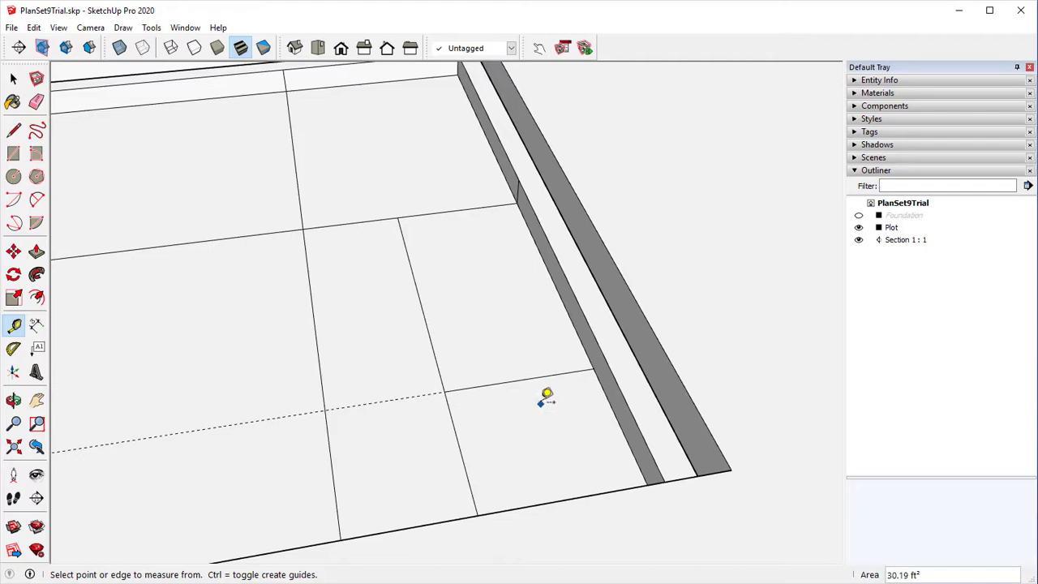
middle_click_drag(463, 202, 592, 240)
left_click(581, 252)
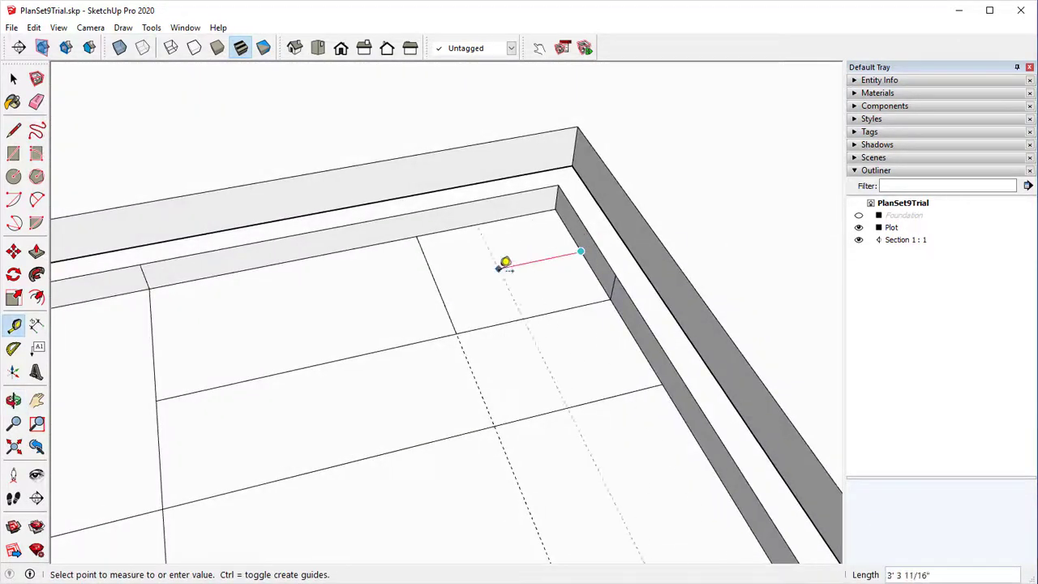
left_click(446, 277)
middle_click_drag(452, 280, 412, 340)
scroll(364, 343, "down", 2)
scroll(478, 304, "down", 3)
middle_click_drag(477, 304, 262, 329)
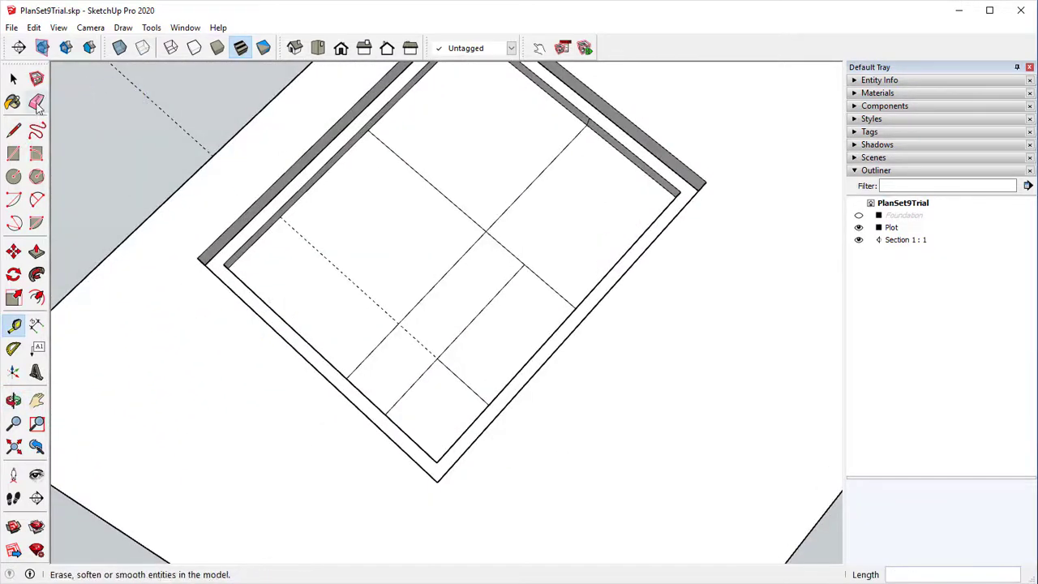
Step: Erase the upper segment of the center dividing line and orbit to check the floor
left_click(36, 101)
left_click(421, 177)
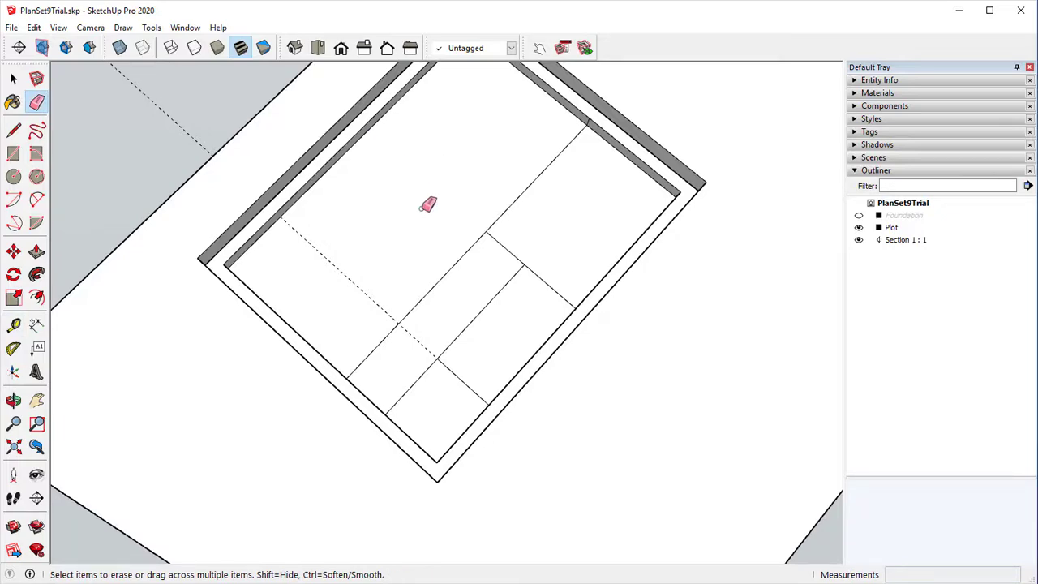
mouse_move(427, 240)
middle_mouse_down()
mouse_move(476, 324)
mouse_move(574, 245)
mouse_move(600, 306)
middle_mouse_up()
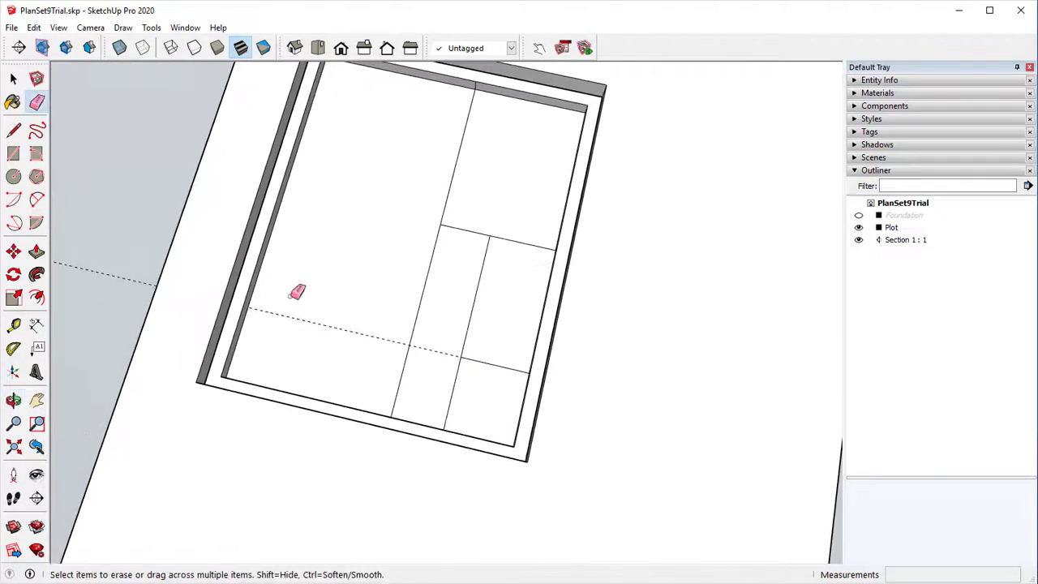
mouse_move(479, 330)
middle_mouse_down()
mouse_move(442, 314)
mouse_move(398, 313)
mouse_move(384, 400)
mouse_move(365, 346)
mouse_move(364, 366)
mouse_move(262, 365)
middle_mouse_up()
Step: Place a Tape Measure guide across the large left room from the top wall
key("t")
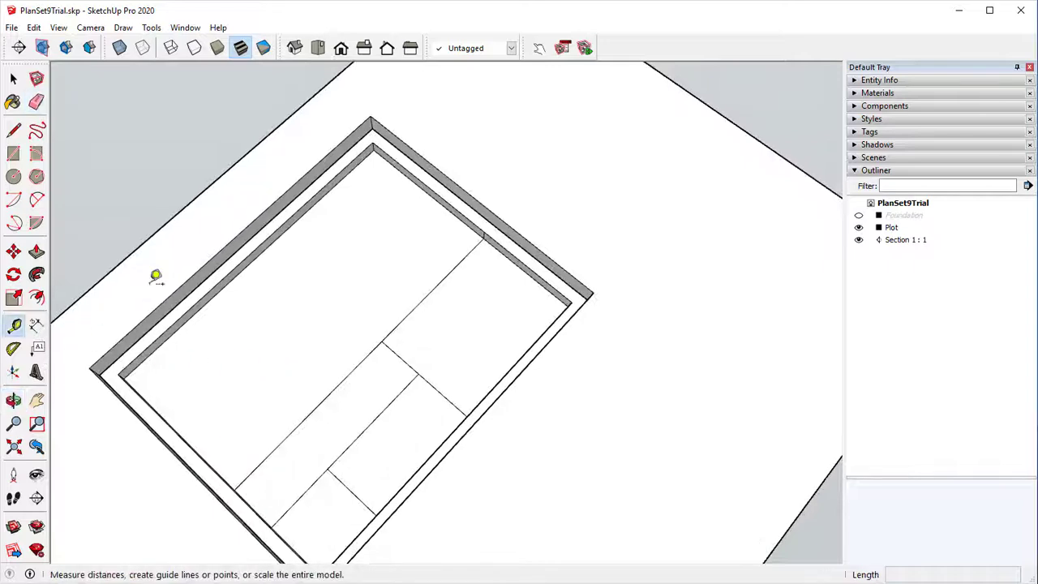
middle_click_drag(424, 157, 561, 123)
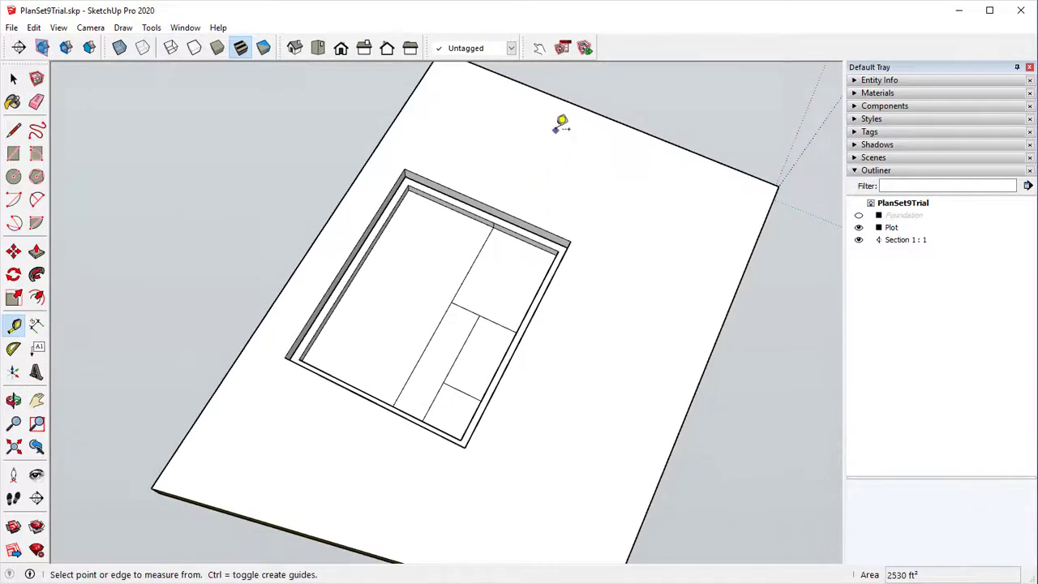
scroll(454, 203, "up", 5)
left_click(444, 153)
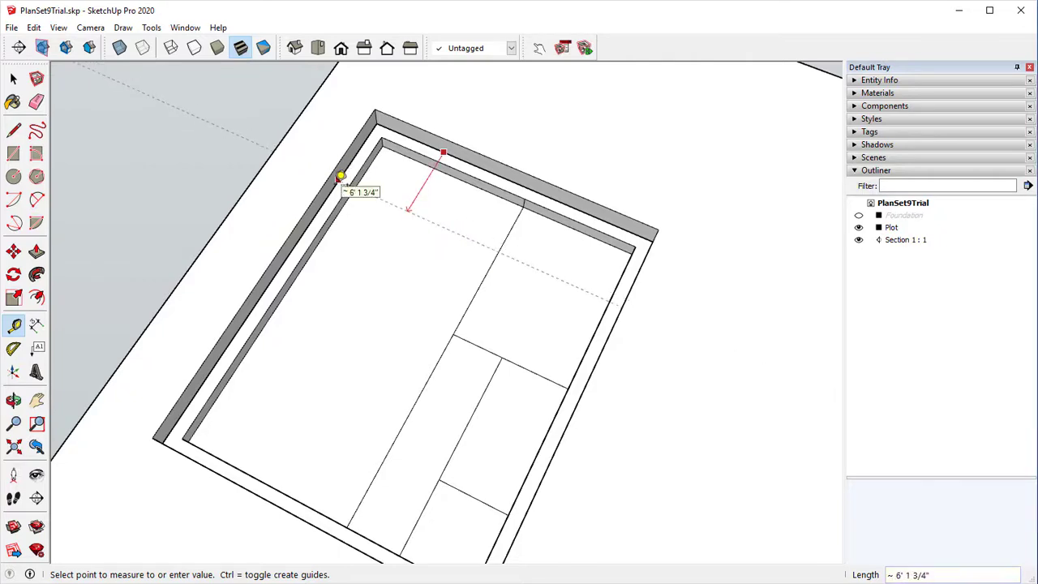
left_click(340, 177)
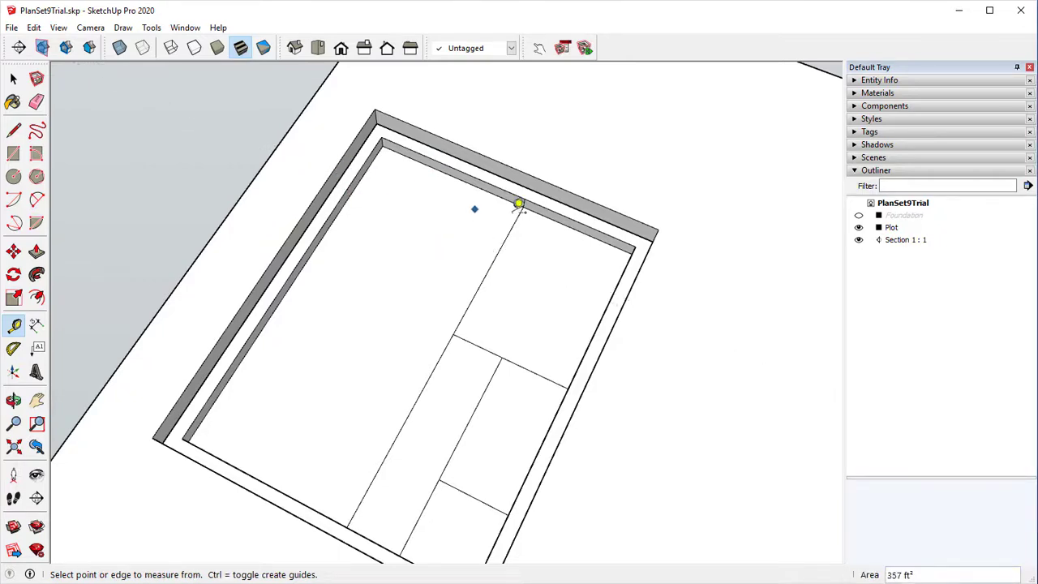
middle_click_drag(545, 241, 527, 289, "shift")
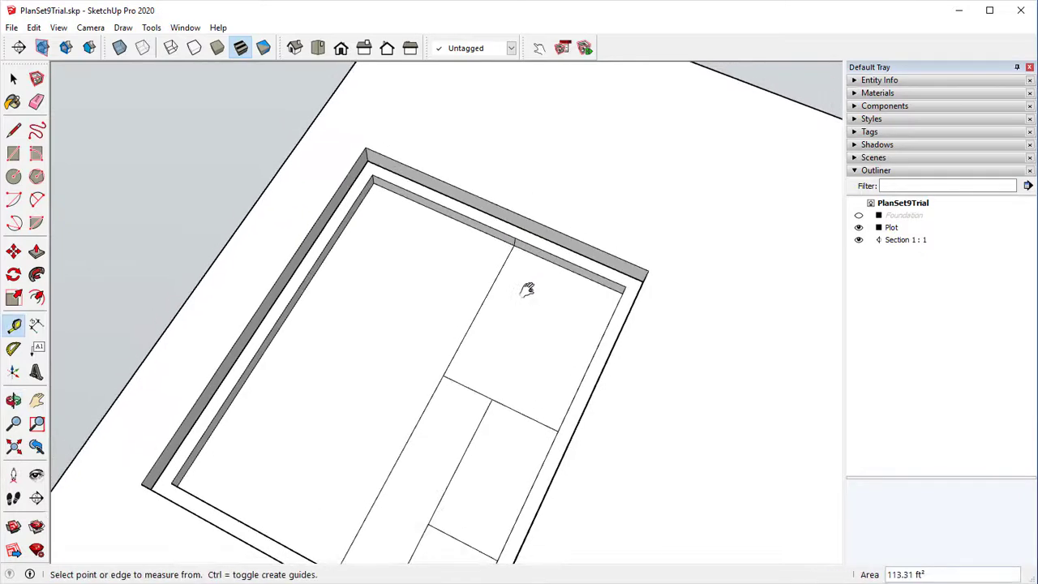
left_click(399, 173)
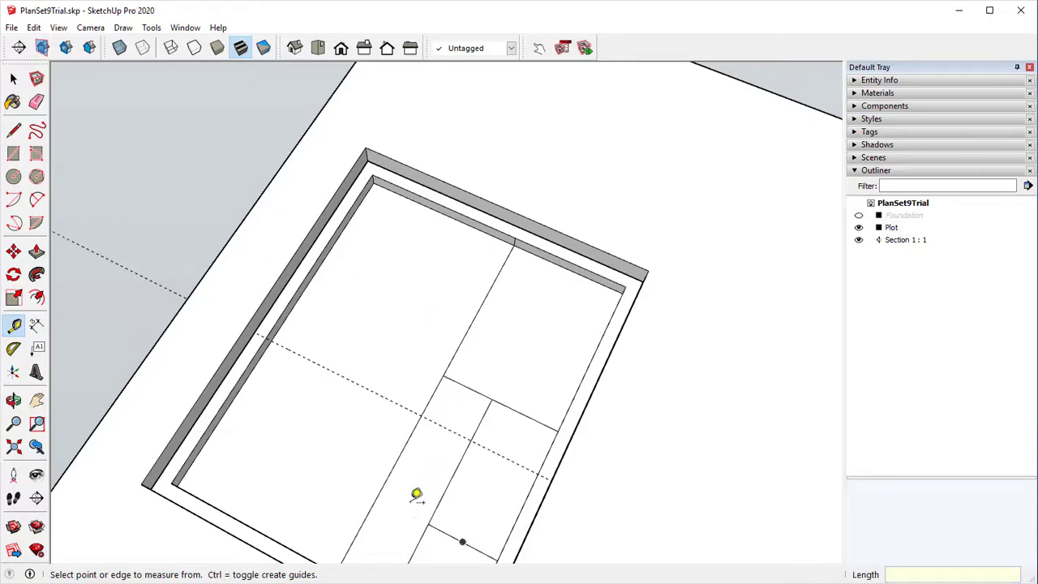
Step: Draw a short edge down the wall face where the guide meets it
left_click(13, 130)
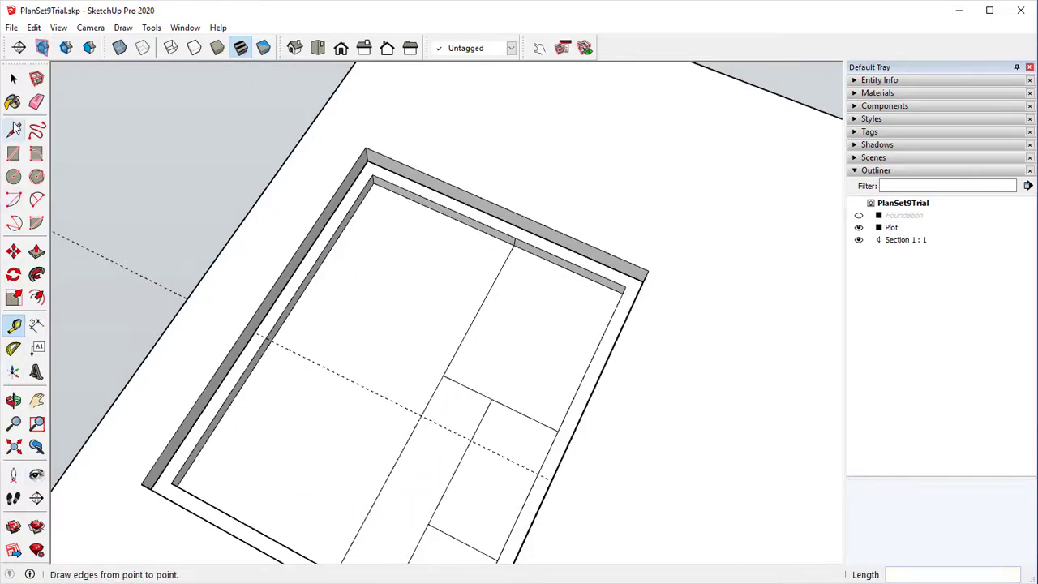
middle_click_drag(186, 202, 243, 267)
scroll(255, 292, "up", 5)
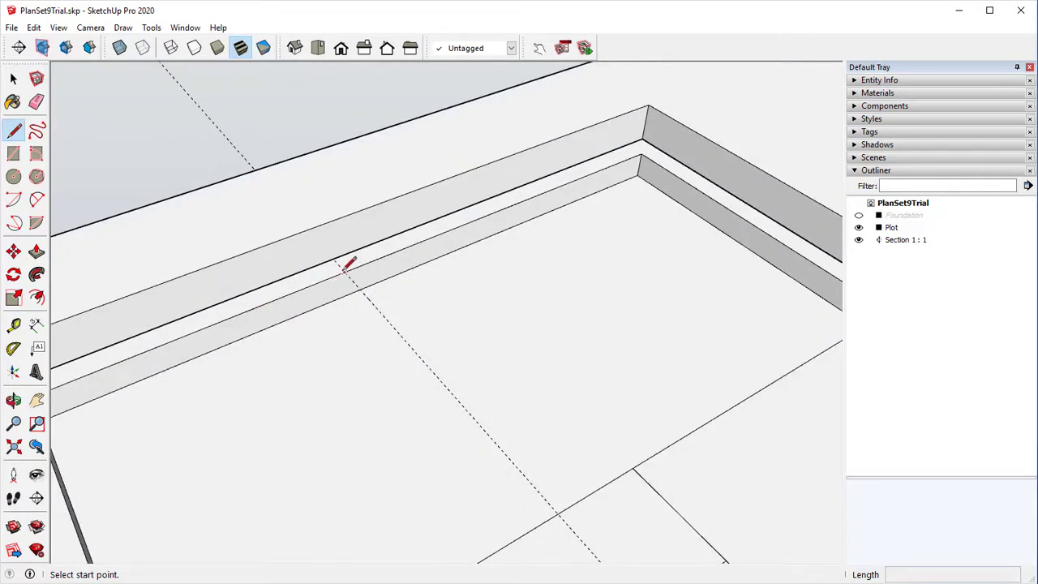
left_click(344, 270)
left_click(347, 294)
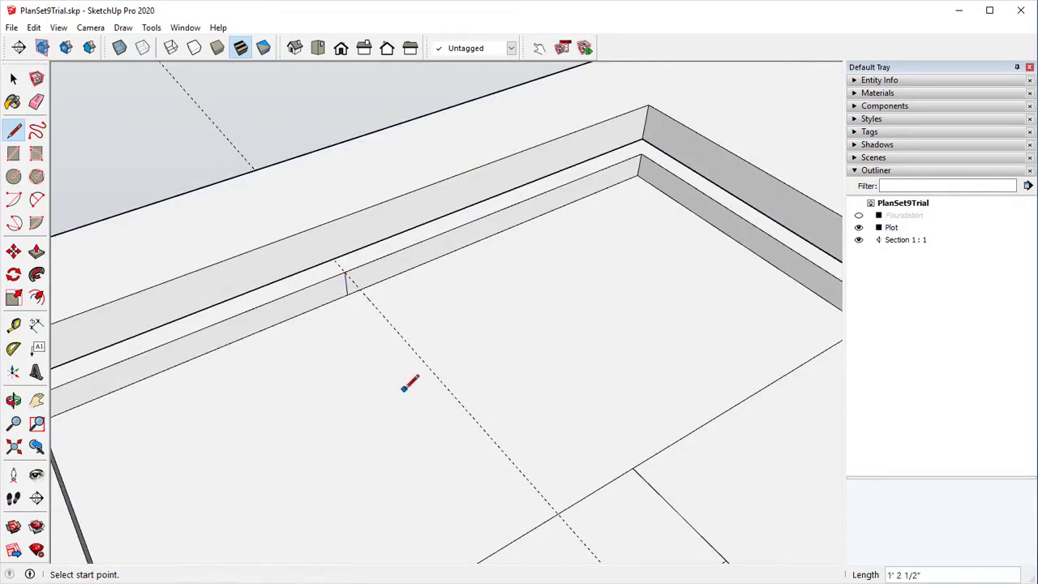
middle_click_drag(410, 383, 255, 274)
Step: Draw the dividing line along the guide plus a 4' segment to the right edge
left_click(231, 264)
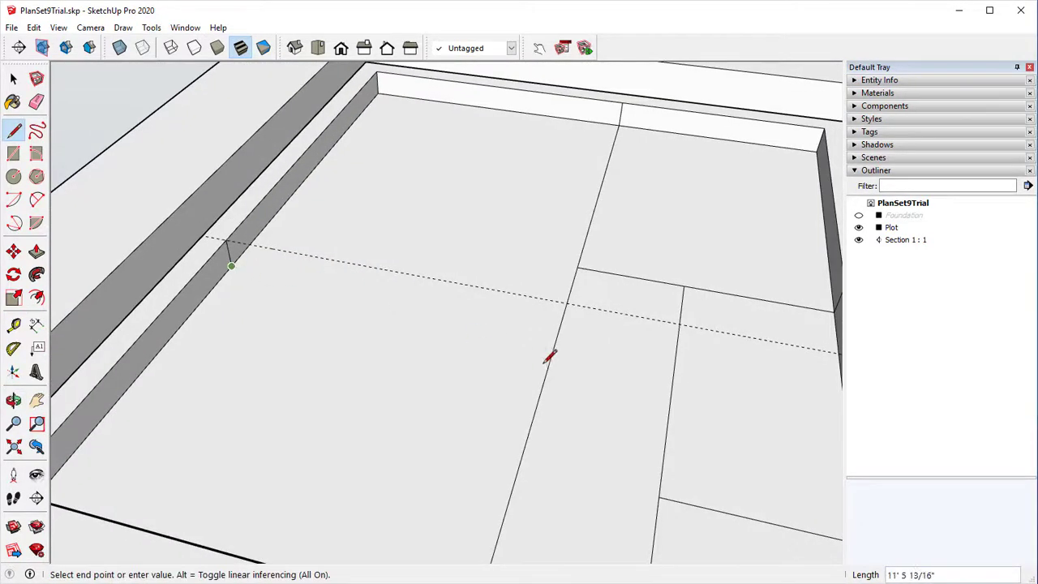
left_click(560, 328)
mouse_move(560, 328)
middle_mouse_down()
mouse_move(510, 369)
mouse_move(505, 387)
mouse_move(398, 382)
mouse_move(454, 375)
mouse_move(445, 362)
middle_mouse_up()
left_click(445, 363)
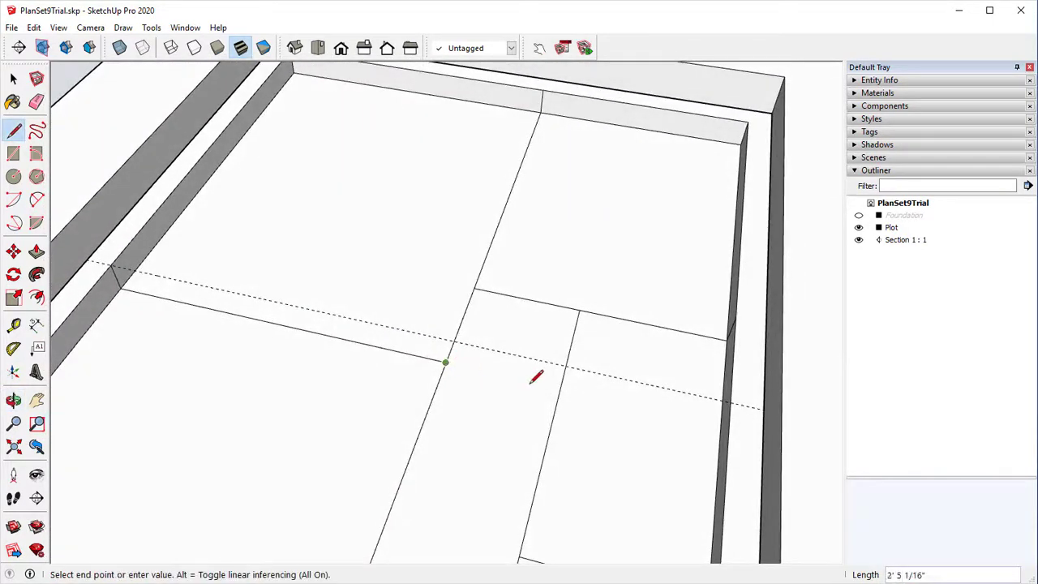
left_click(561, 387)
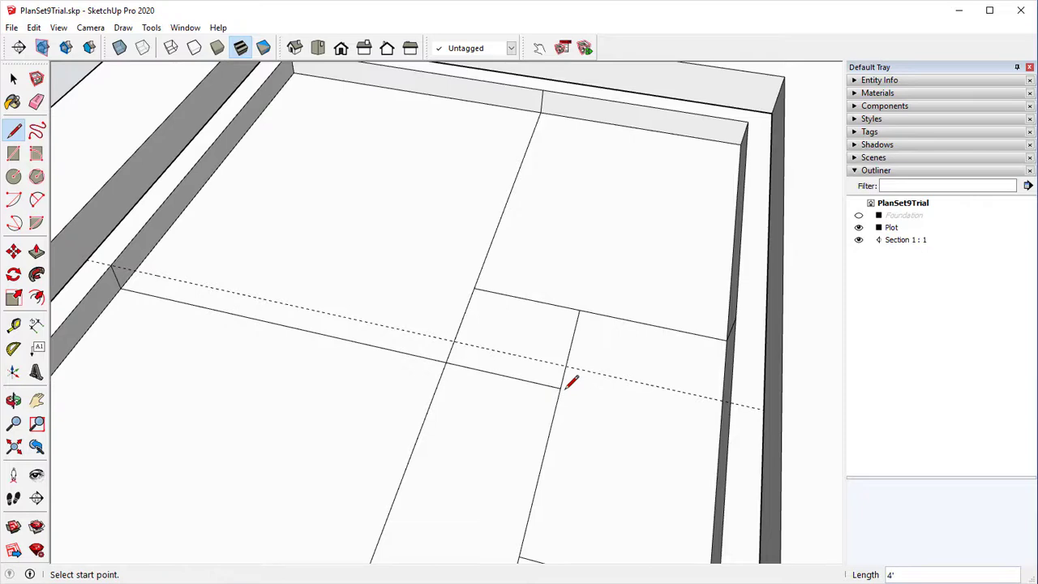
scroll(565, 387, "down", 3)
mouse_move(516, 371)
middle_mouse_down()
mouse_move(405, 408)
mouse_move(429, 406)
middle_mouse_up()
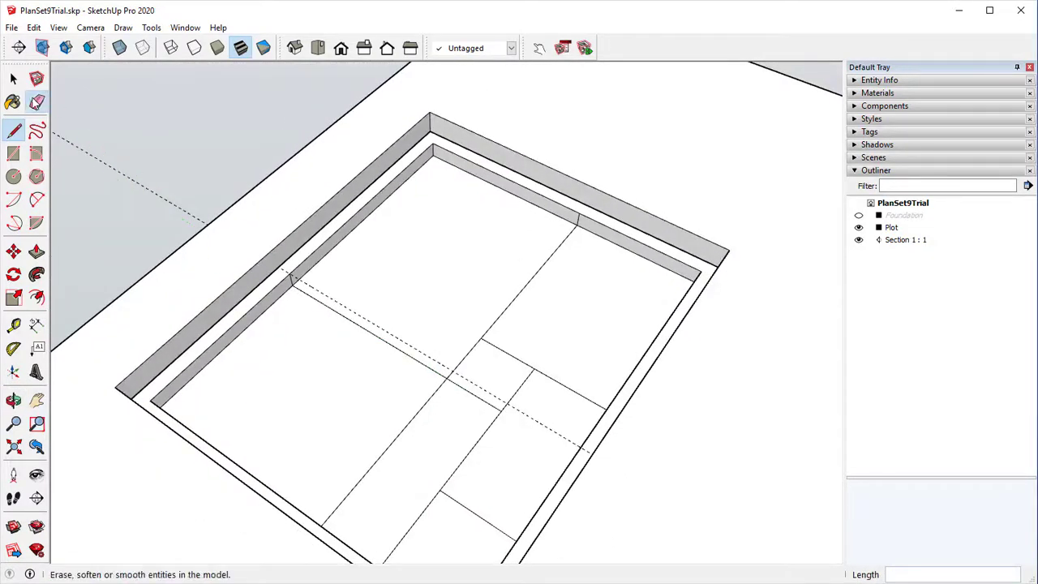
Step: Erase the dashed guide and the leftover diagonal edge
left_click(37, 101)
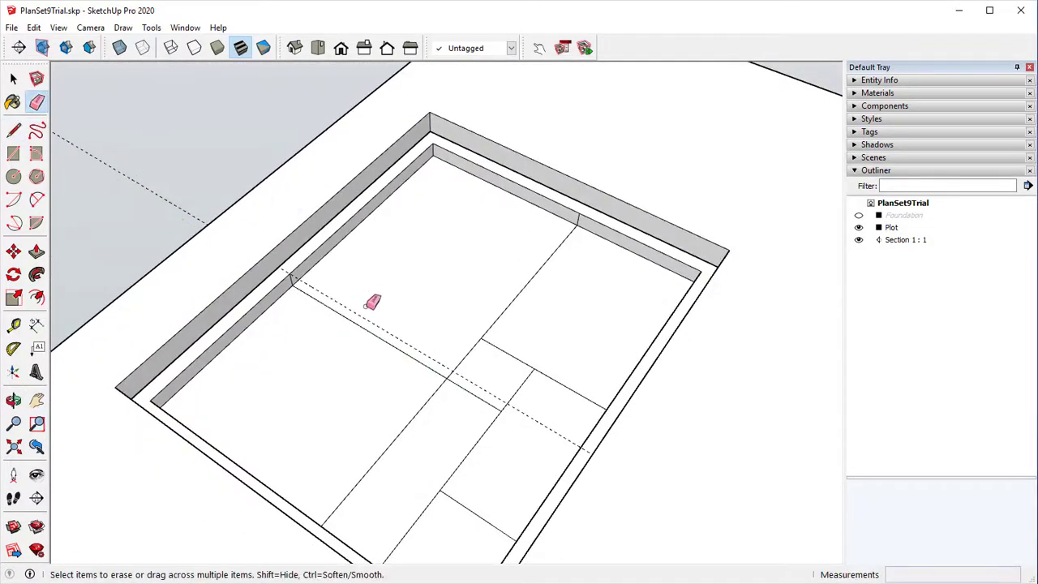
left_click(397, 335)
mouse_move(415, 359)
middle_mouse_down()
mouse_move(346, 347)
mouse_move(472, 424)
mouse_move(450, 371)
mouse_move(467, 373)
mouse_move(475, 378)
mouse_move(418, 376)
mouse_move(294, 325)
mouse_move(79, 338)
mouse_move(232, 219)
mouse_move(598, 360)
mouse_move(282, 98)
middle_mouse_up()
left_click(354, 341)
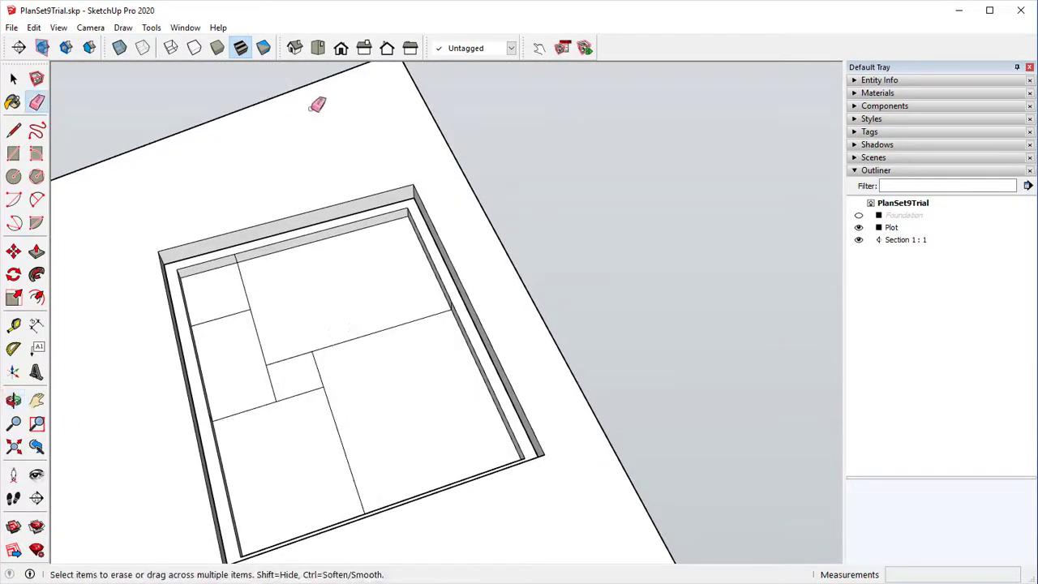
Step: Place a Tape Measure guide 10' in from the upper-right room's right wall
left_click(13, 325)
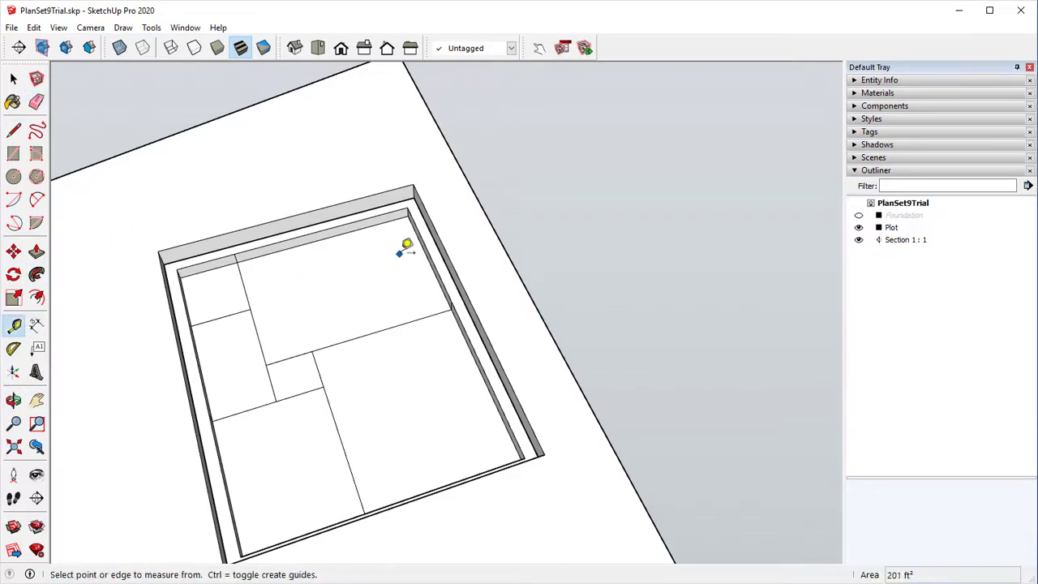
left_click(440, 246)
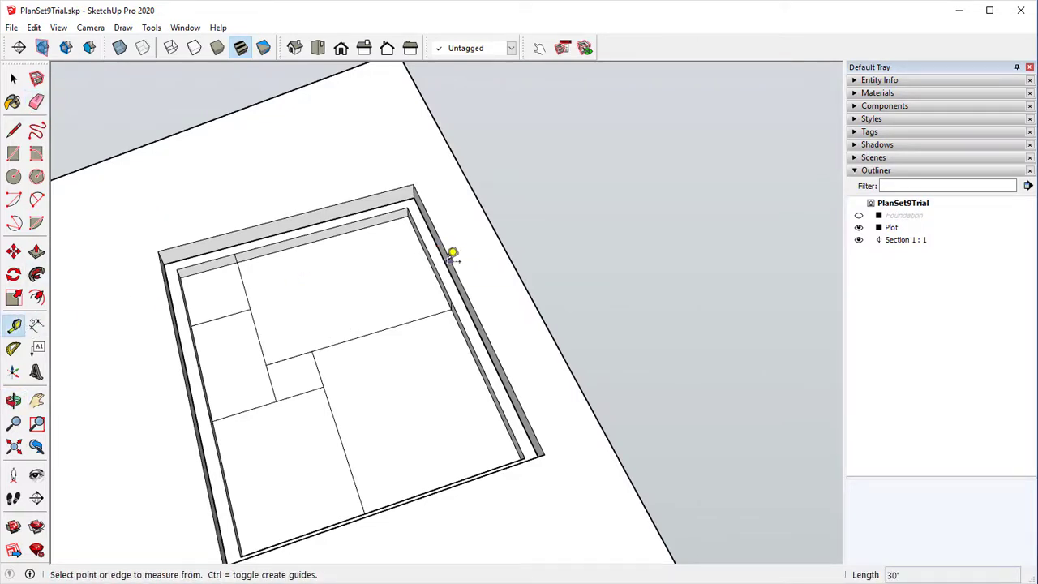
left_click(448, 261)
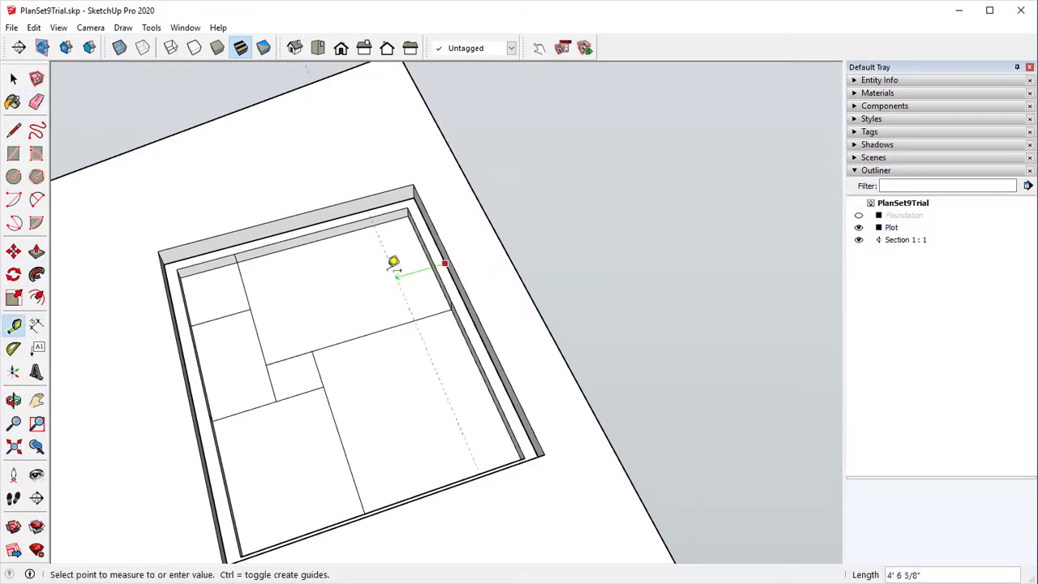
left_click(319, 226)
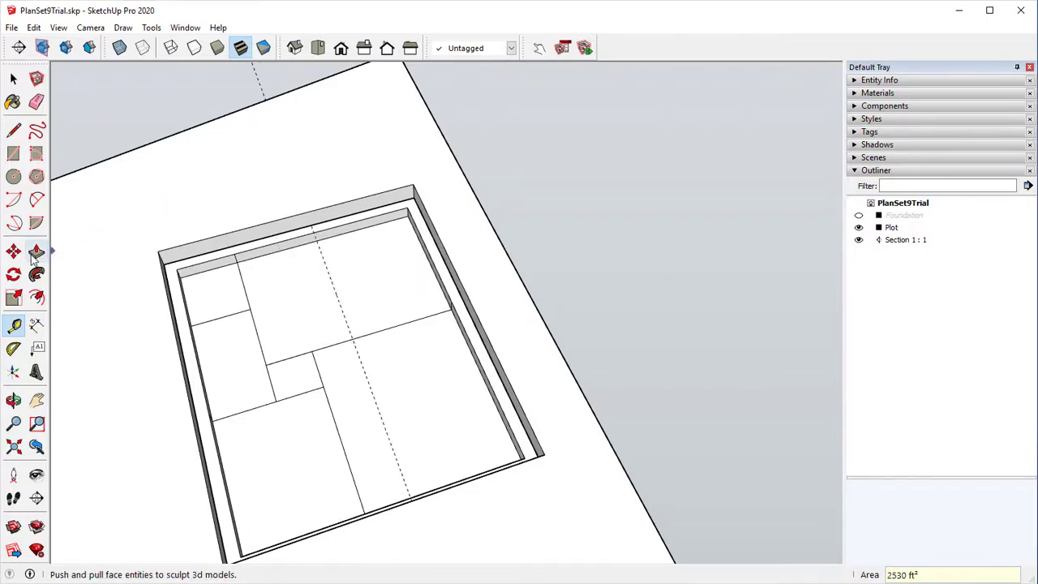
Step: Draw the dividing line along the guide from the back wall to the floor edge
left_click(13, 130)
scroll(203, 213, "up", 6)
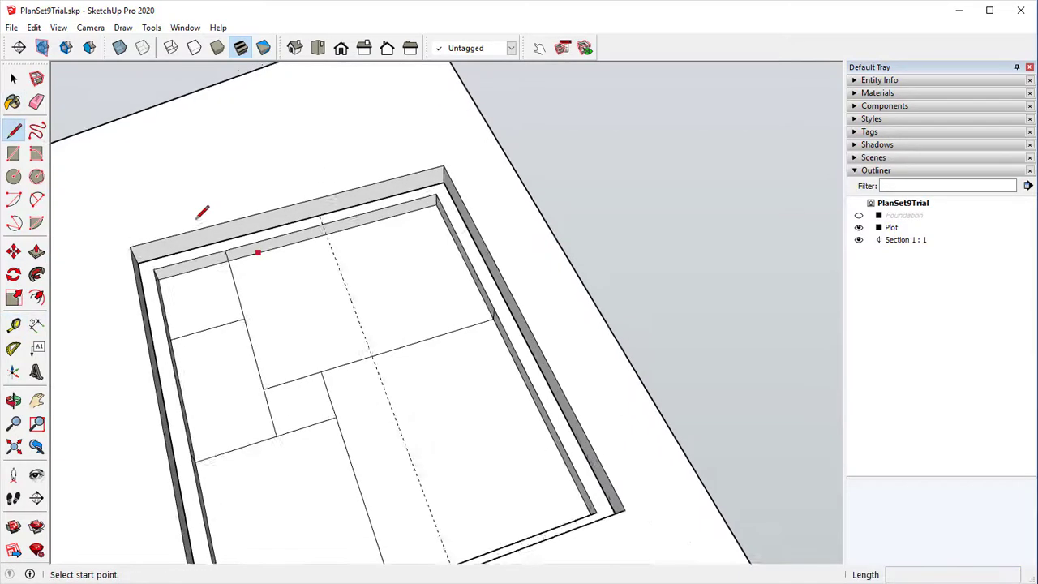
scroll(381, 212, "up", 1)
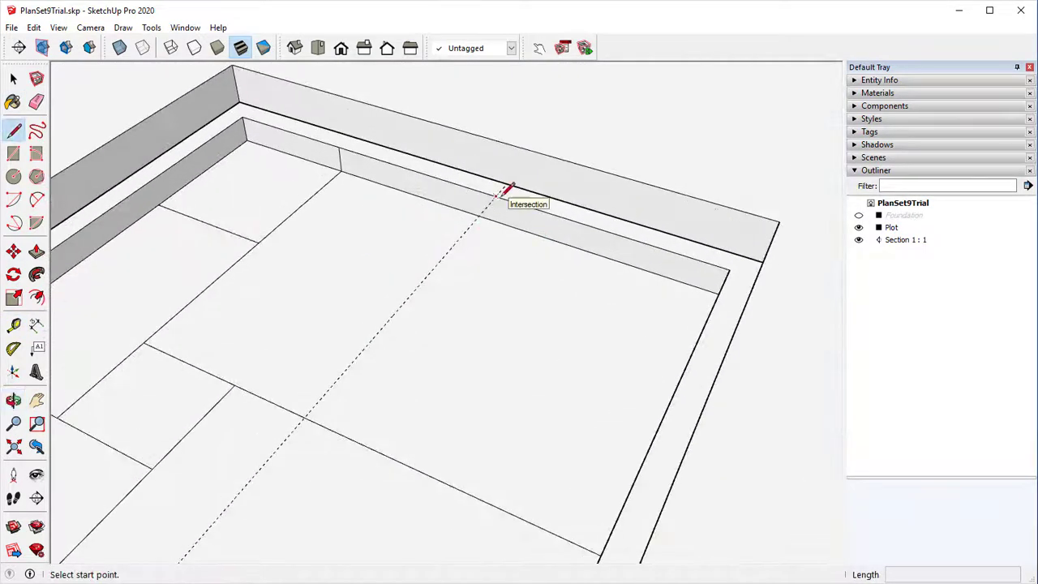
left_click(495, 197)
left_click(495, 219)
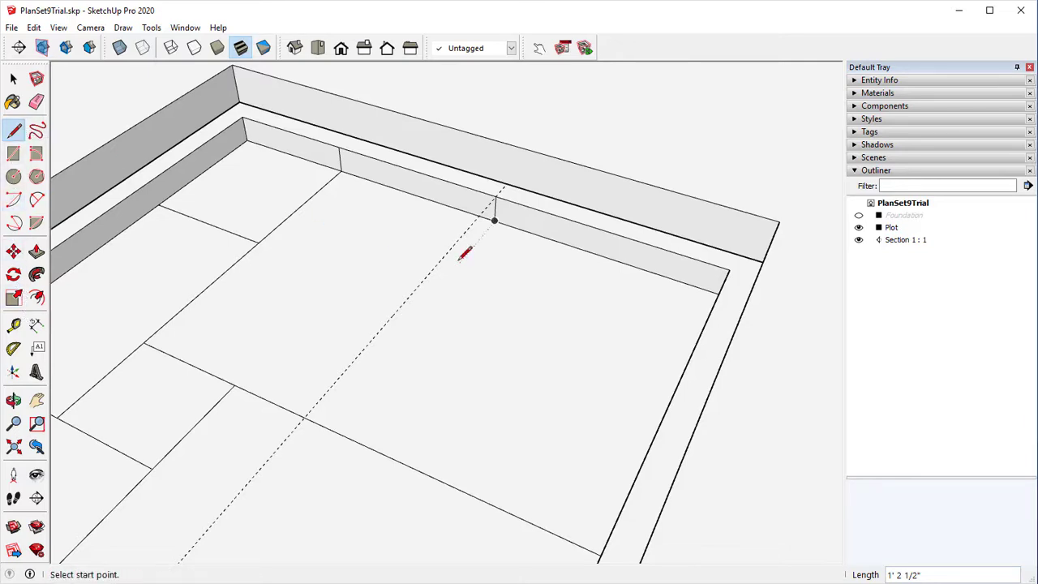
left_click(495, 220)
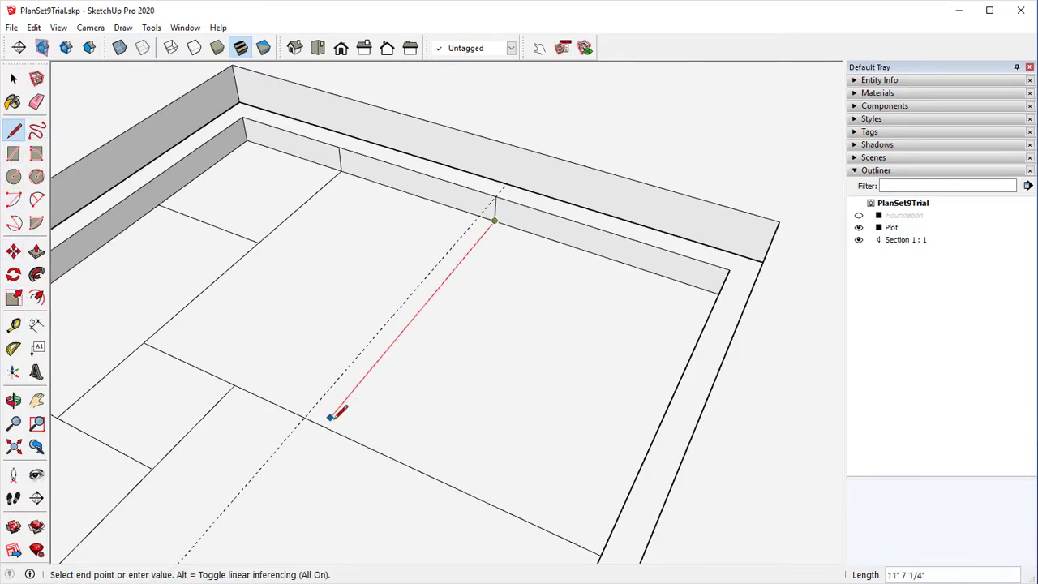
left_click(323, 423)
Step: Erase the dashed guide and the short edge left on the back wall
left_click(36, 101)
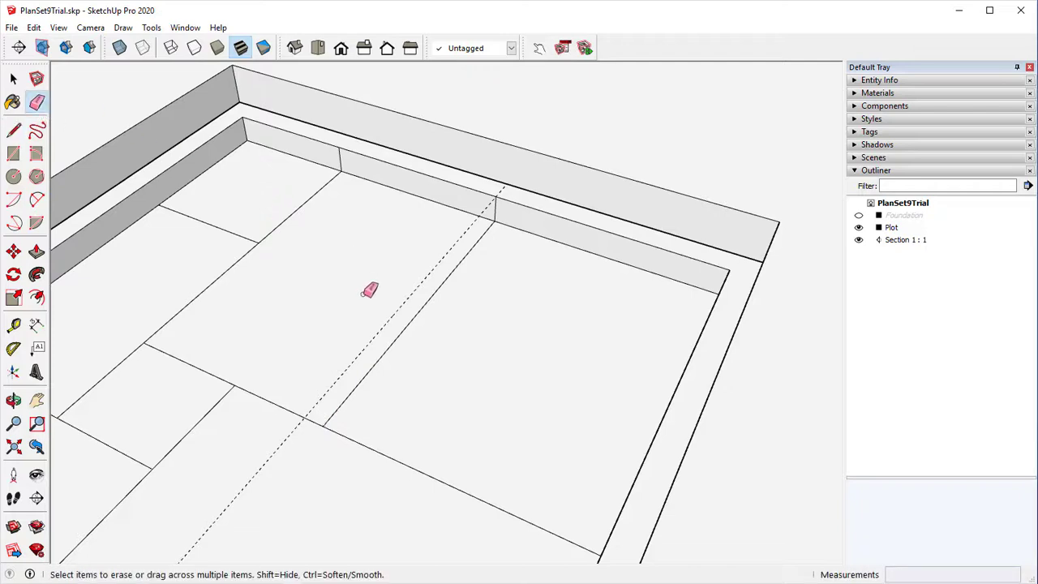
left_click(382, 326)
left_click(340, 159)
scroll(478, 262, "down", 3)
mouse_move(466, 262)
middle_mouse_down()
mouse_move(357, 225)
mouse_move(760, 153)
mouse_move(811, 296)
mouse_move(862, 290)
mouse_move(816, 273)
mouse_move(664, 338)
mouse_move(726, 437)
mouse_move(609, 306)
mouse_move(646, 376)
mouse_move(607, 348)
mouse_move(538, 336)
mouse_move(537, 267)
mouse_move(506, 263)
mouse_move(567, 89)
middle_mouse_up()
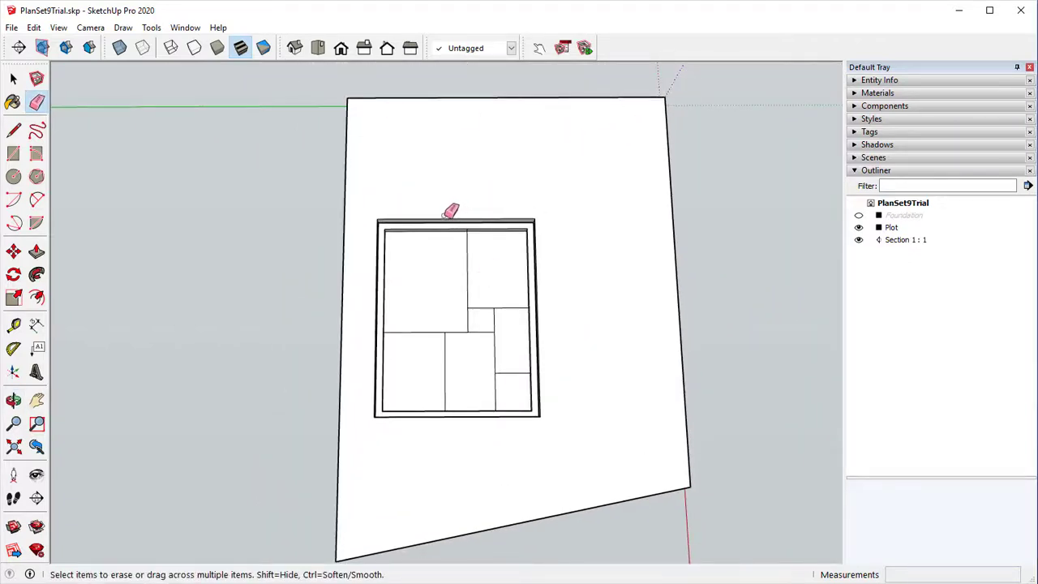
Step: Add a linear dimension across the room to check its size
left_click(414, 191)
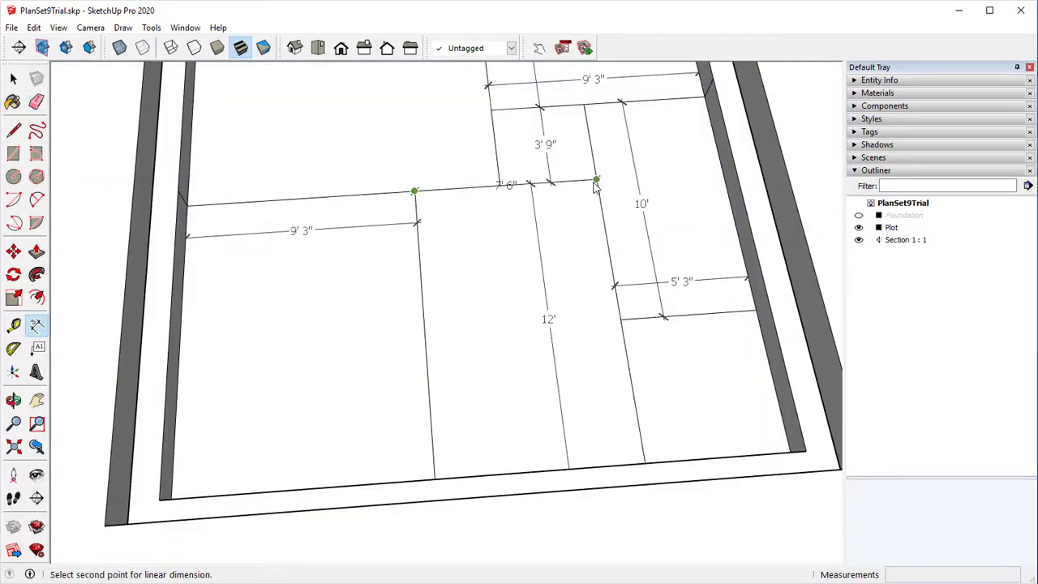
left_click(596, 180)
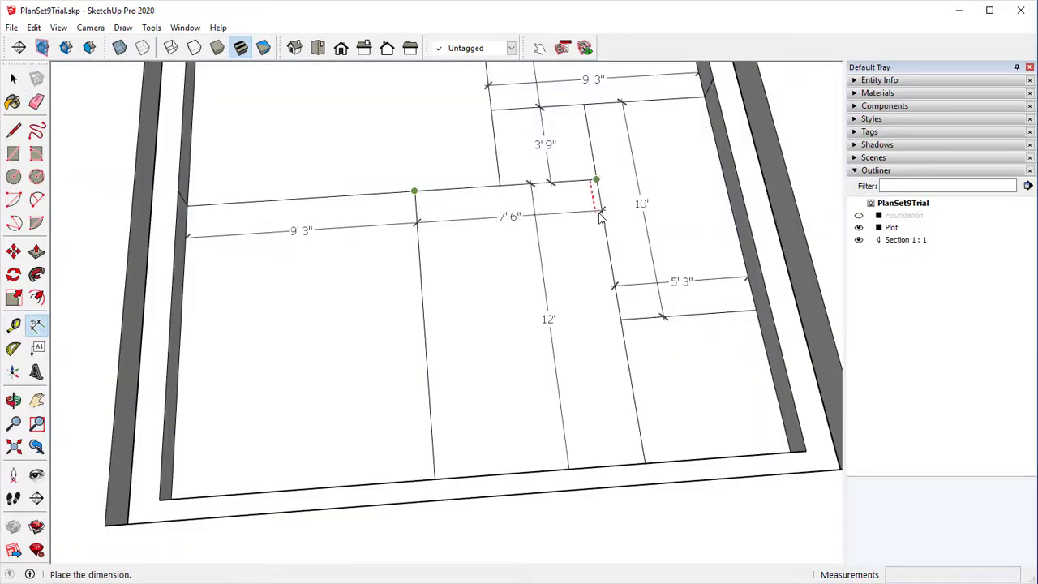
middle_click_drag(597, 212, 502, 389)
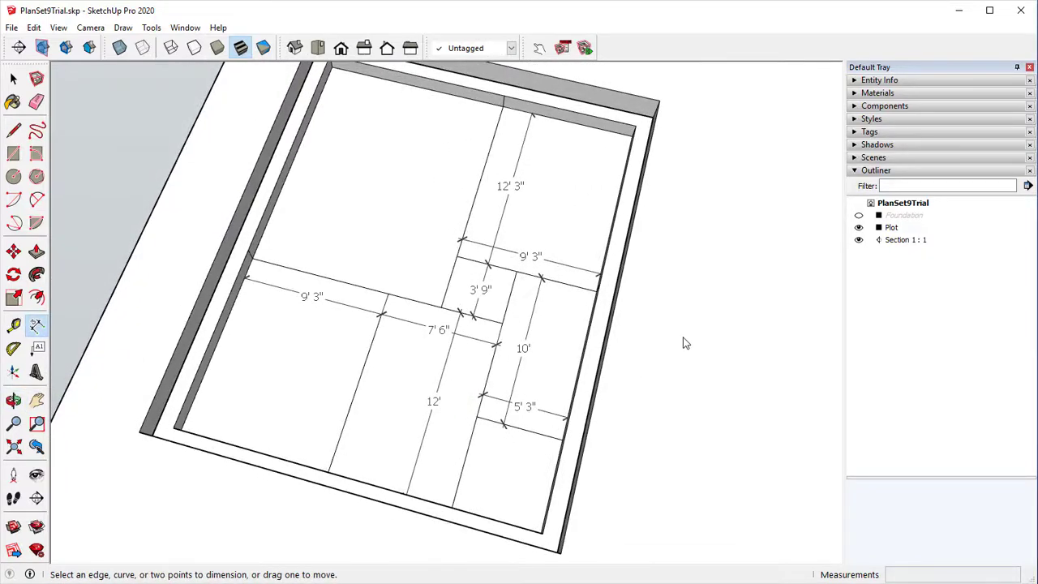
scroll(683, 343, "down", 1)
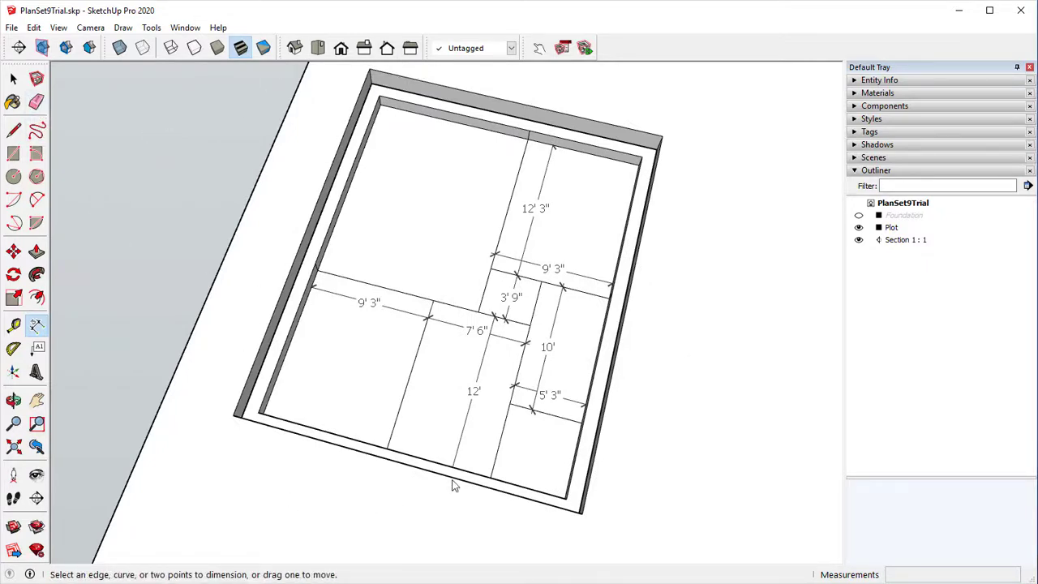
Step: Erase all dimension annotations, including the last 5' 3" one
left_click(36, 101)
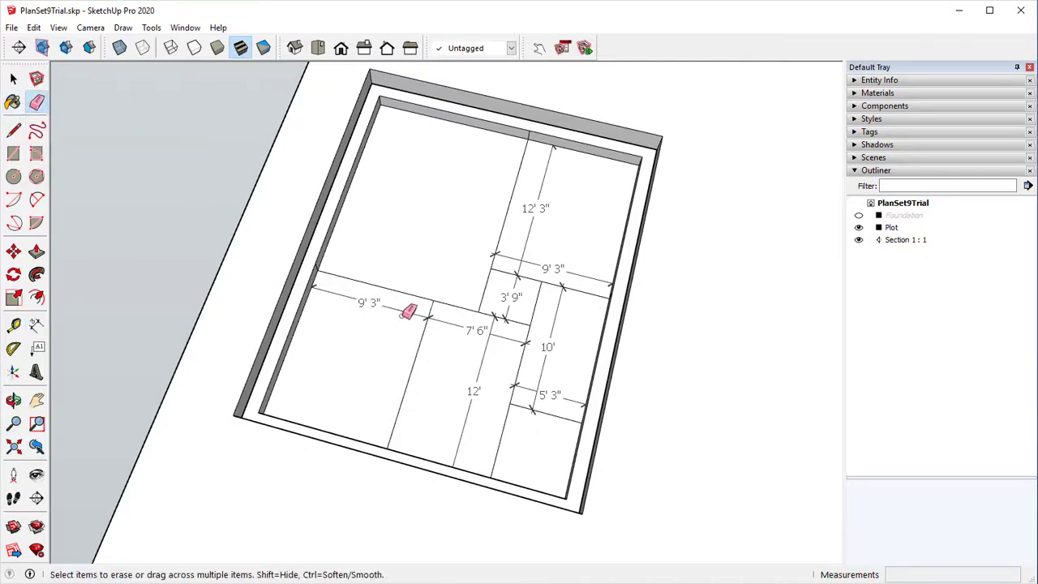
mouse_move(413, 307)
left_mouse_down()
mouse_move(491, 326)
mouse_move(525, 261)
mouse_move(551, 267)
mouse_move(554, 357)
left_mouse_up()
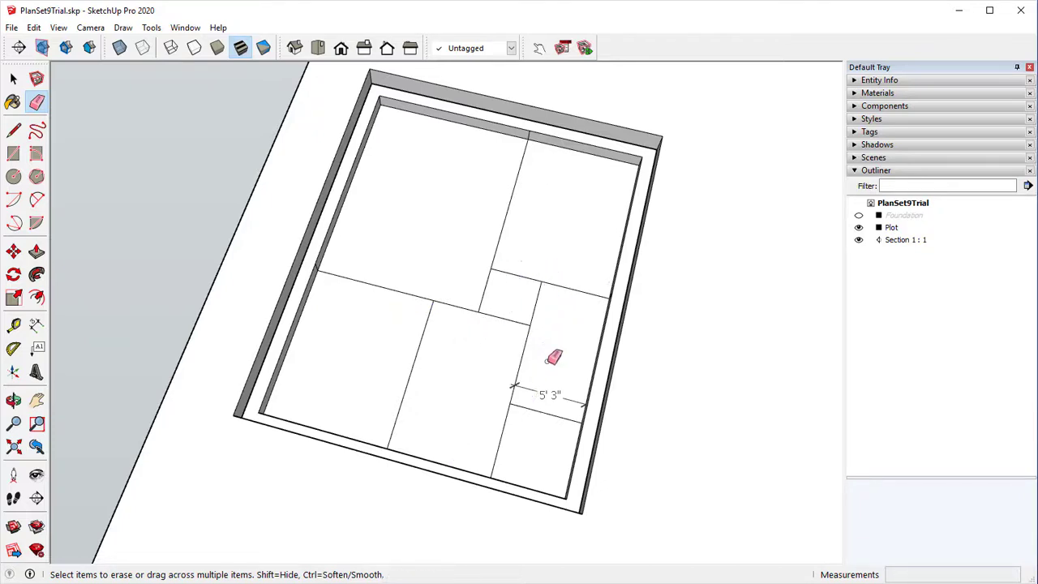
left_click(548, 389)
mouse_move(535, 380)
middle_mouse_down()
mouse_move(559, 376)
mouse_move(560, 341)
mouse_move(511, 377)
middle_mouse_up()
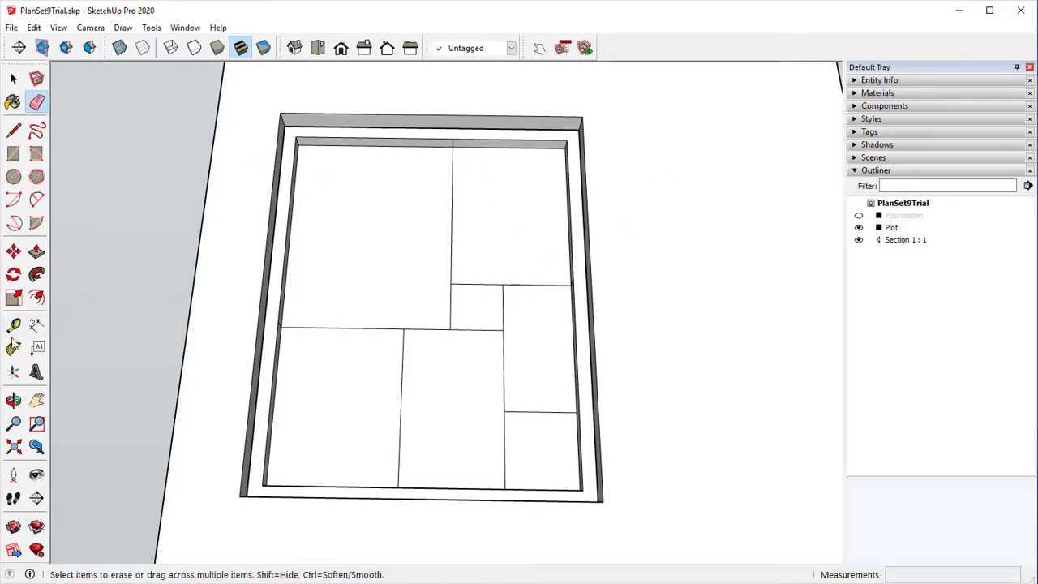
Step: Offset the upper-right and upper-left room faces inward by 6 inches
left_click(37, 299)
scroll(511, 186, "up", 4)
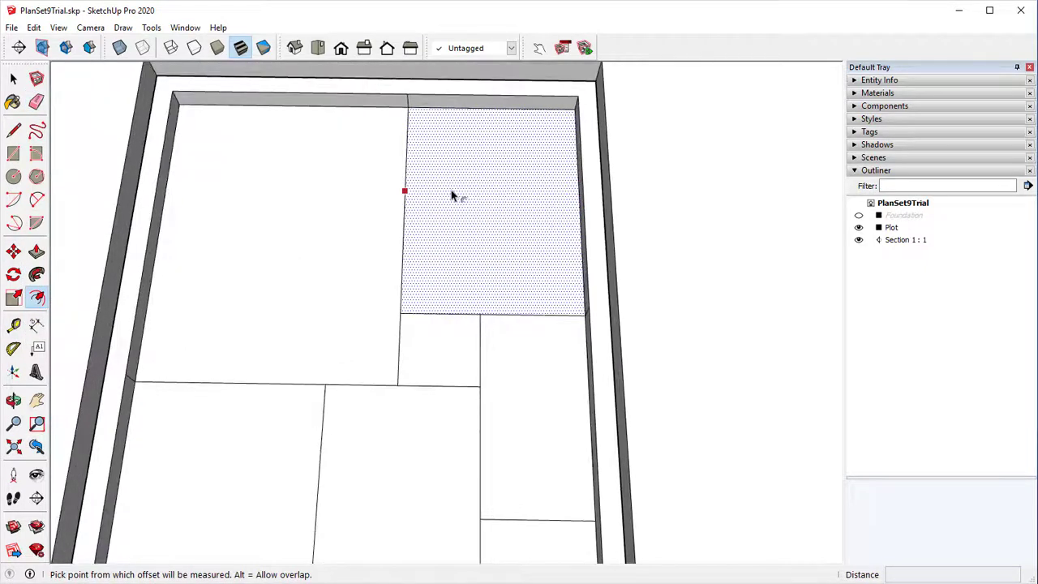
left_click(452, 195)
left_click(457, 198)
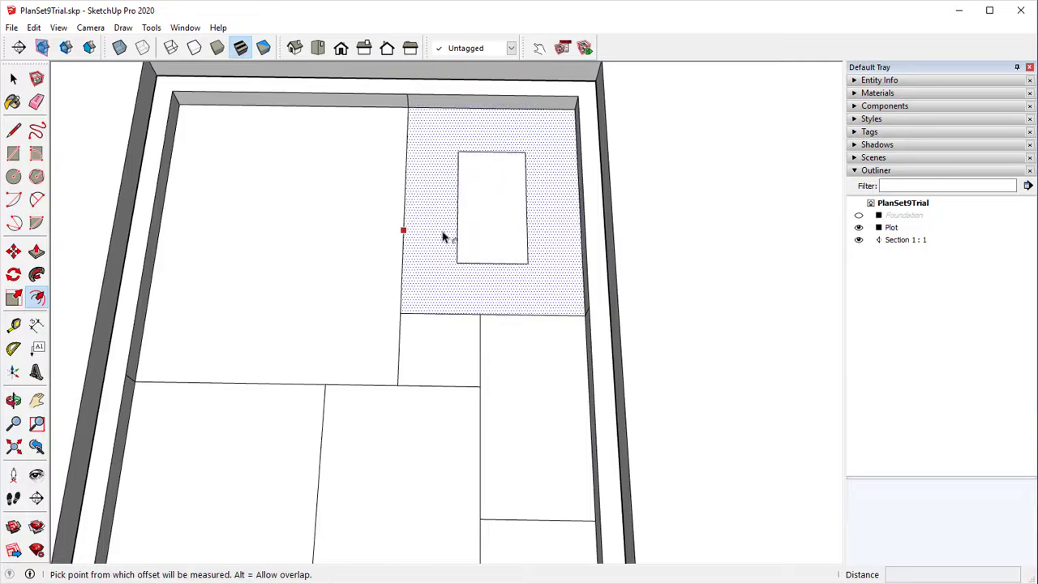
key("ctrl+z")
left_click(438, 227)
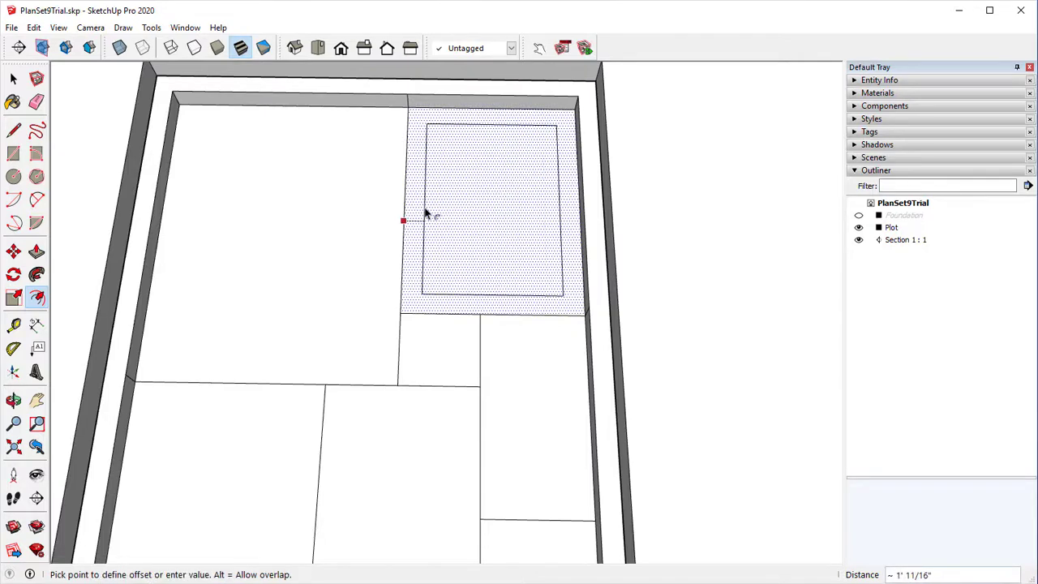
key("Return")
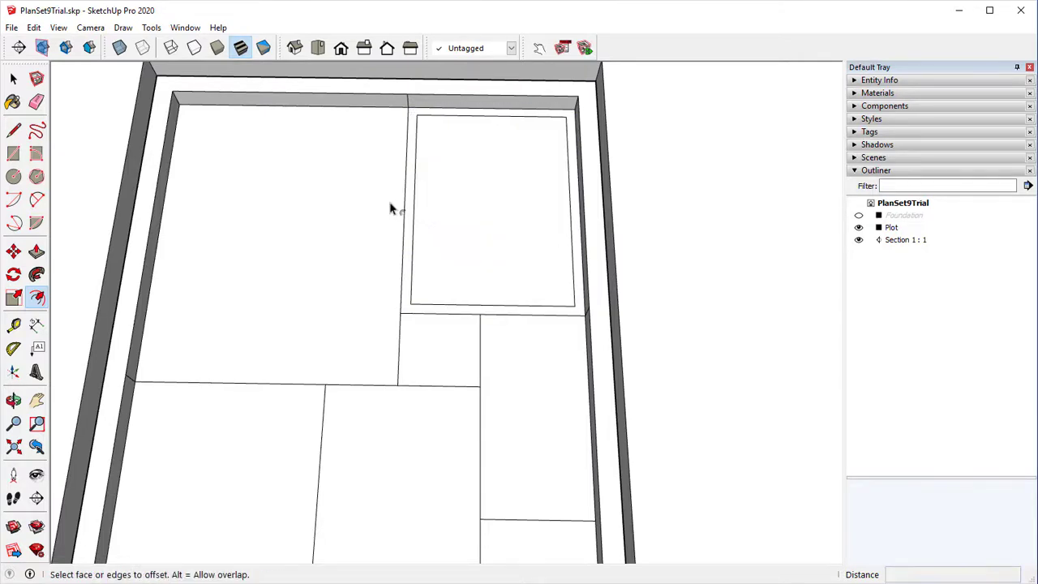
left_click(387, 209)
left_click(366, 217)
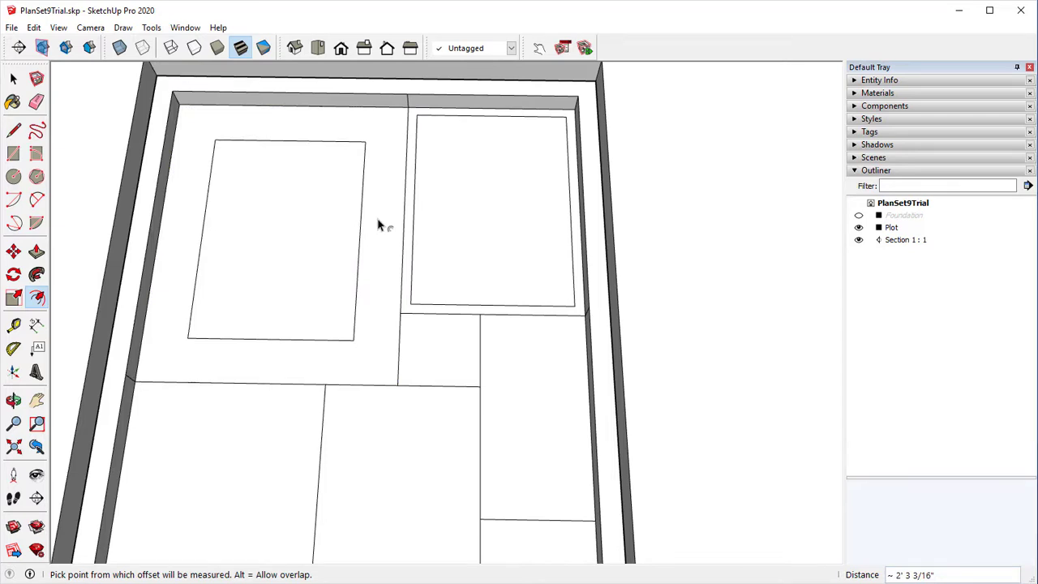
key("ctrl+z")
left_click(348, 220)
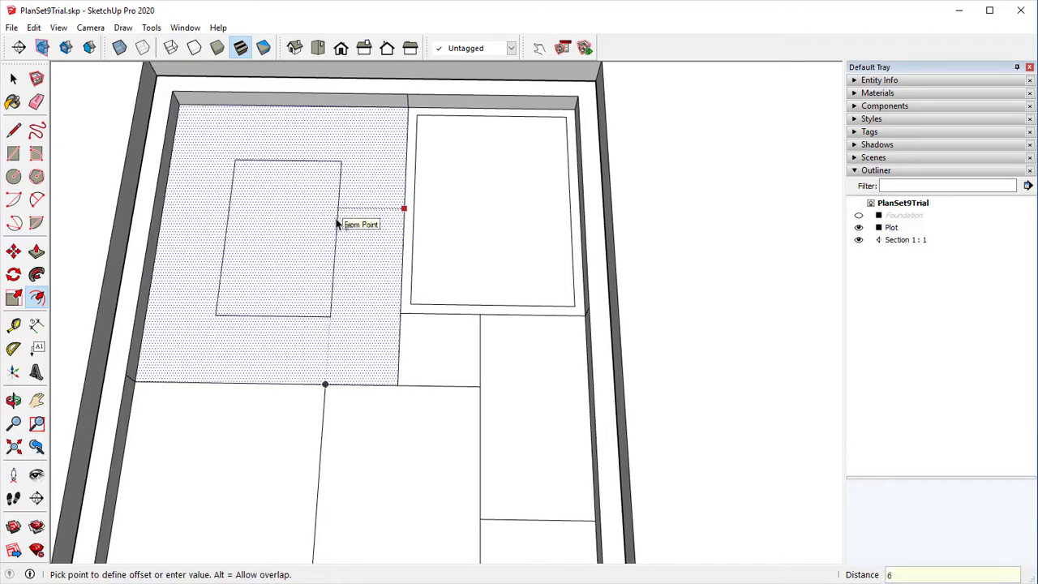
key("Return")
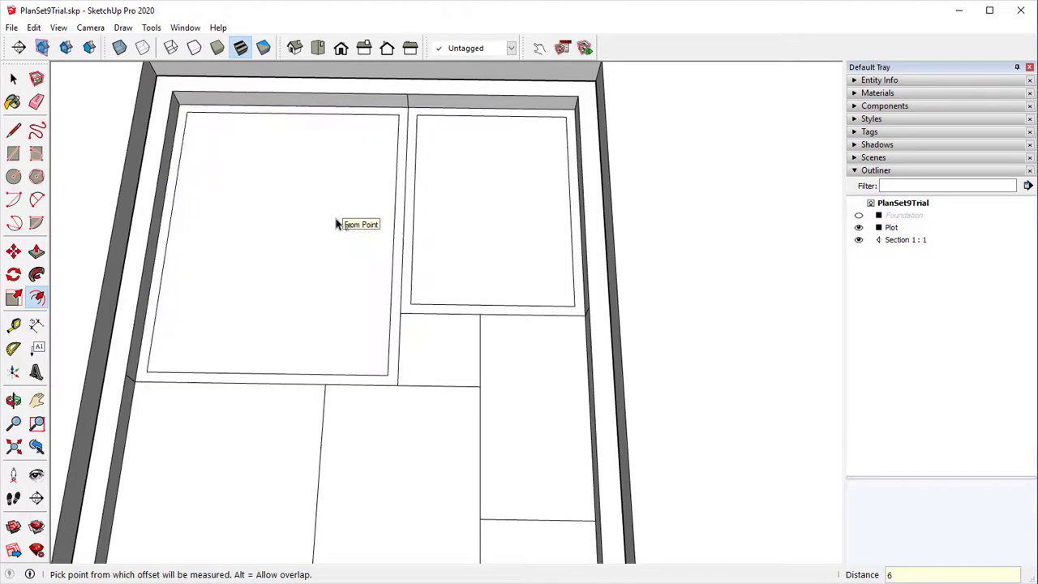
Step: Offset the small middle room and the tall right-hand room inward by 6"
left_click(426, 356)
type("6")
key("Return")
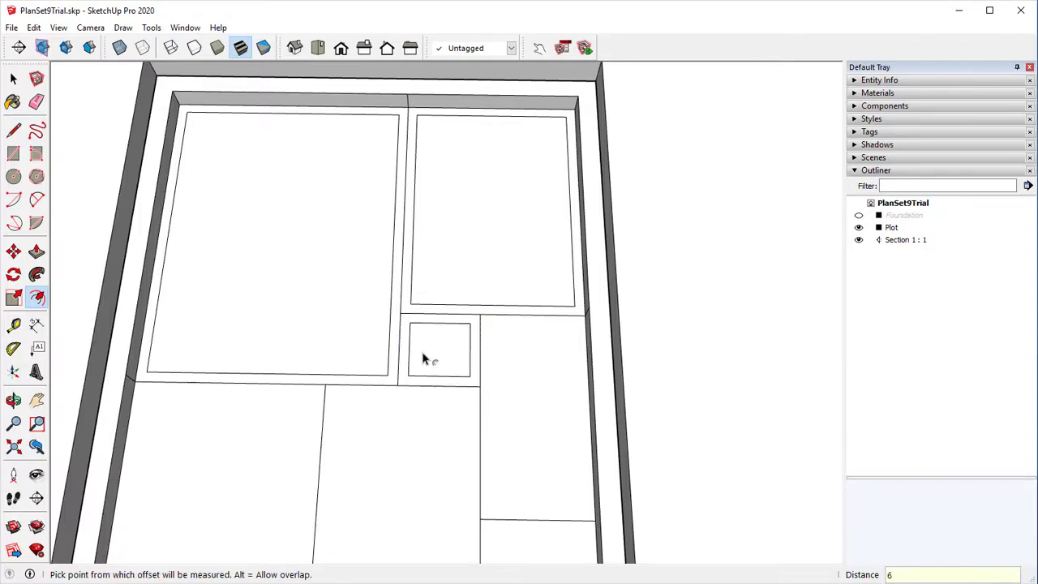
left_click(484, 375)
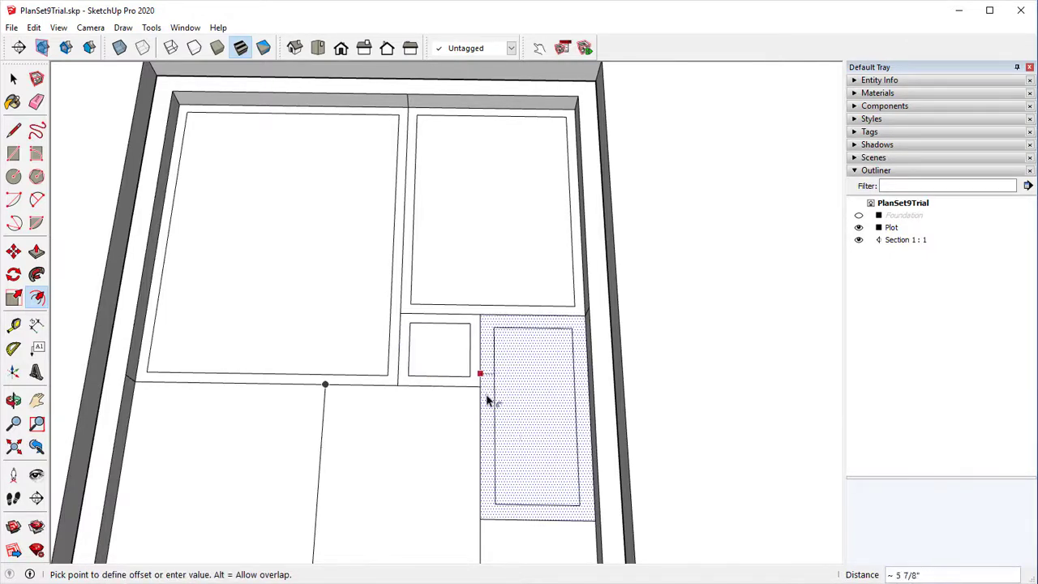
type("6")
key("Return")
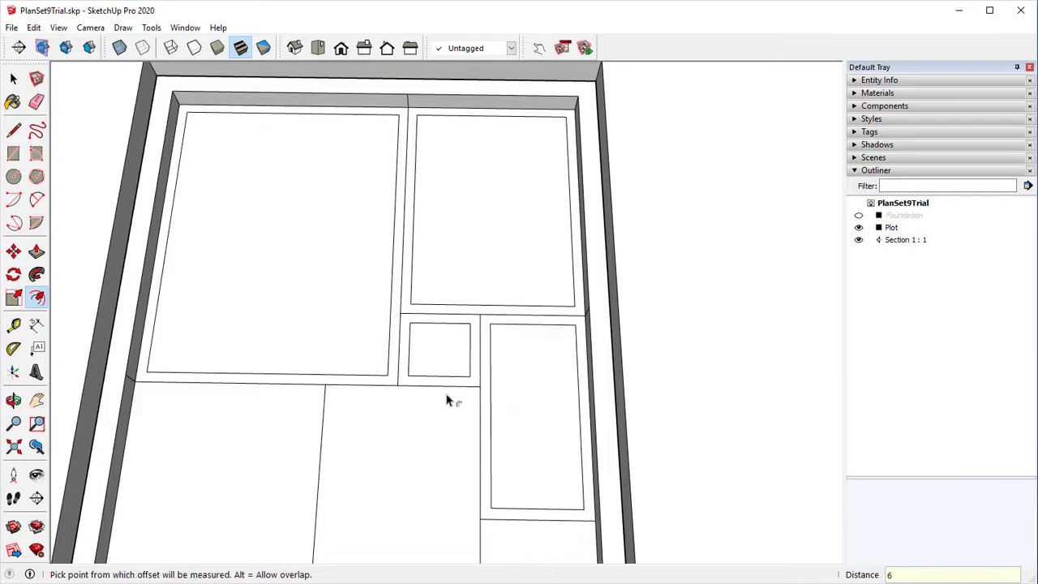
middle_click_drag(447, 400, 461, 262)
Step: Inset the bottom-right and bottom-middle rooms by 6 inches
left_click(505, 346)
left_click(506, 389)
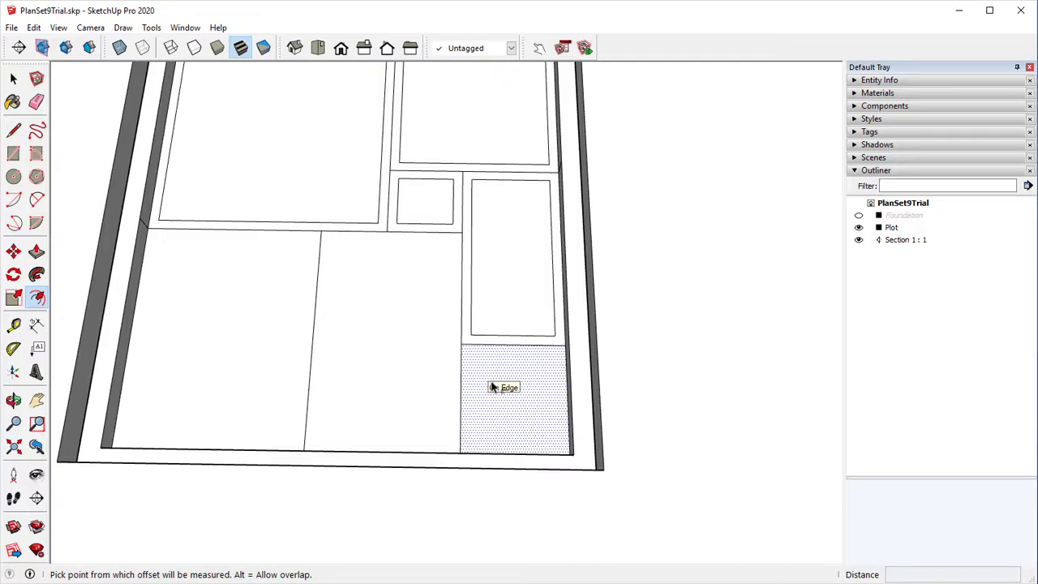
scroll(529, 395, "up", 2)
left_click(492, 371)
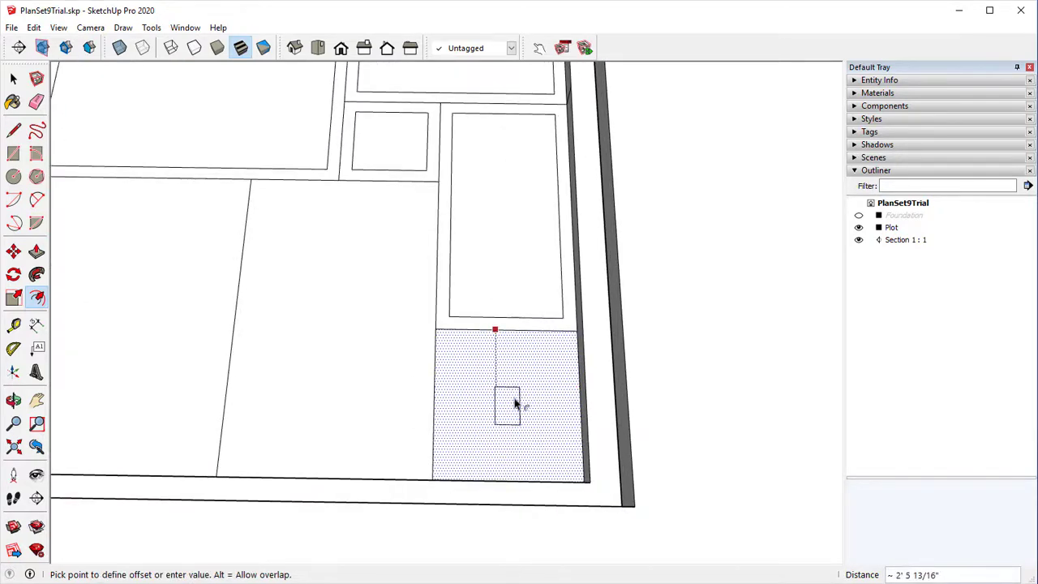
type("6")
key("Return")
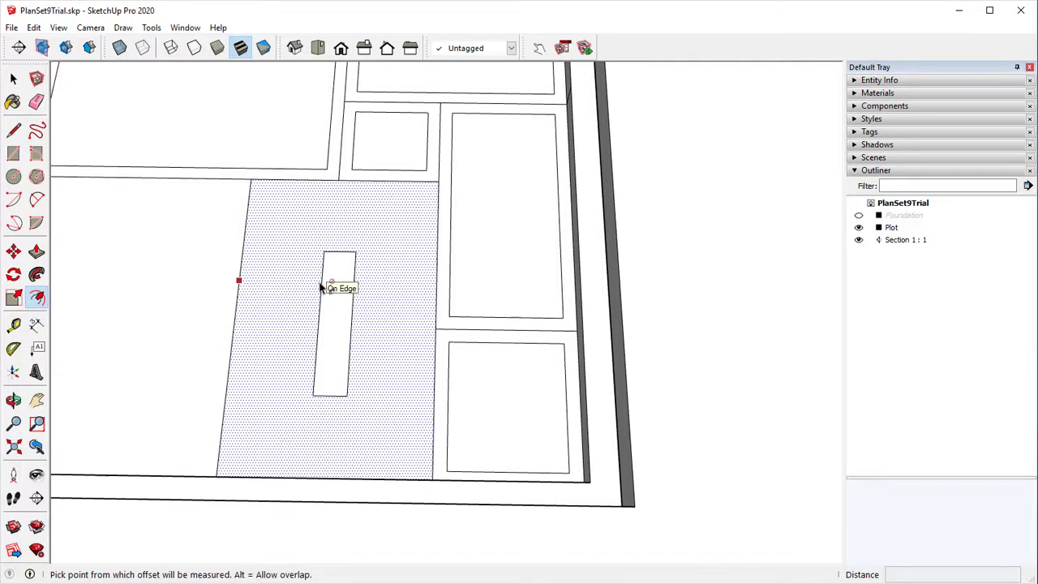
key("ctrl+z")
left_click(292, 283)
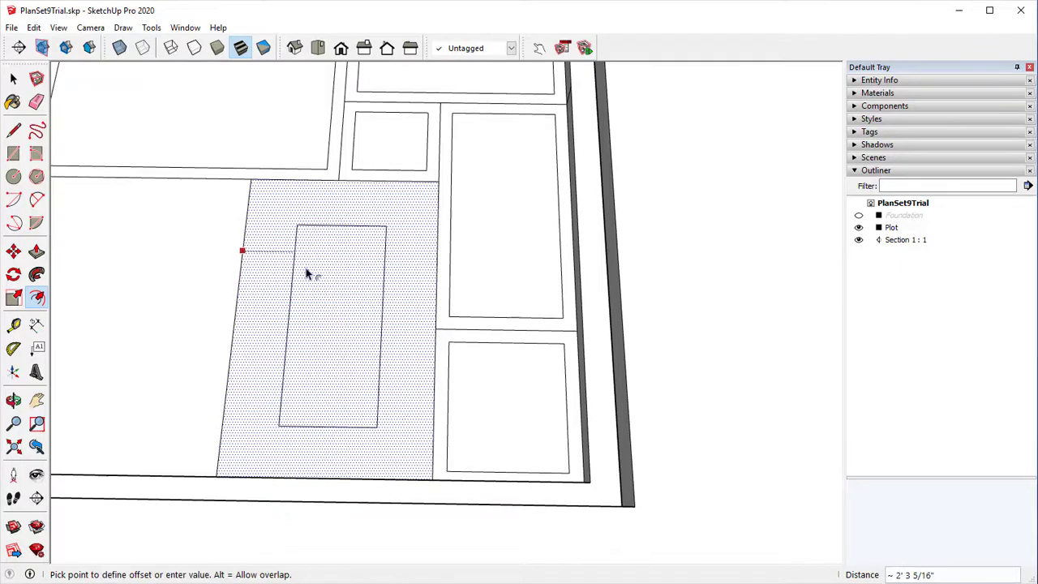
key("Escape")
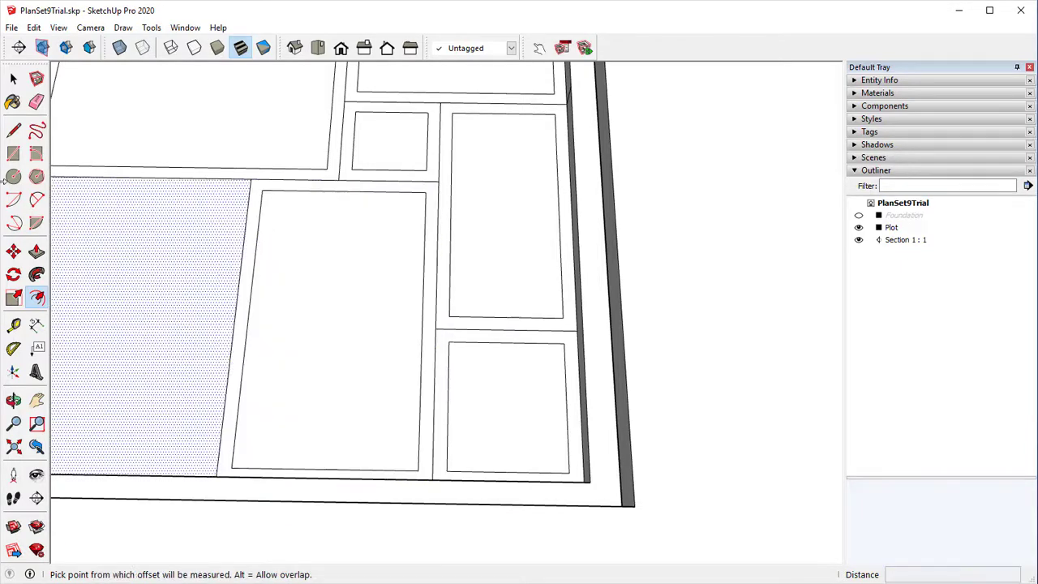
Step: Inset the bottom-left room by 6 inches and check the finished insets
middle_click_drag(273, 253, 522, 283)
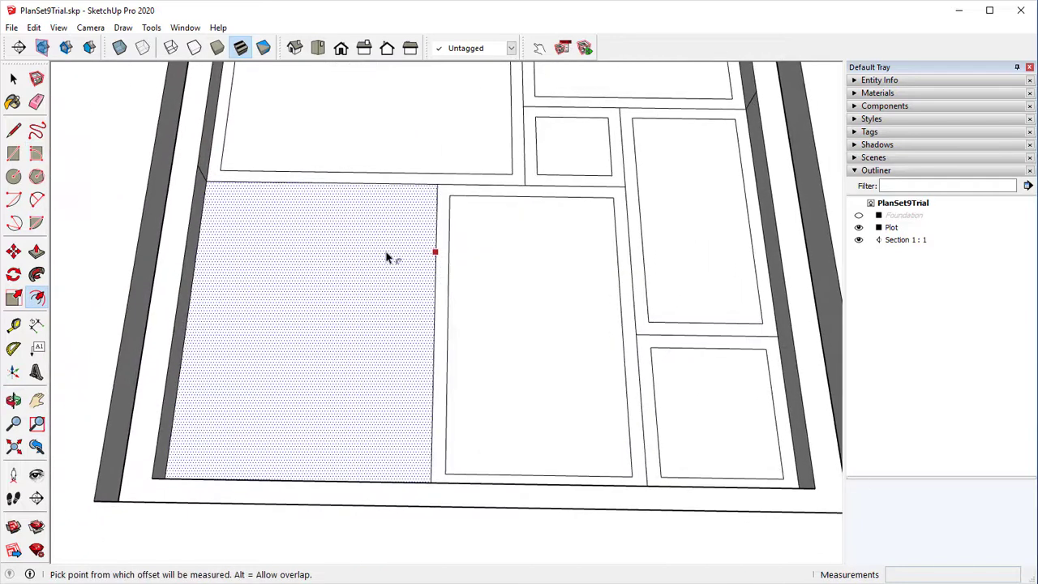
left_click(388, 255)
type("6")
key("Return")
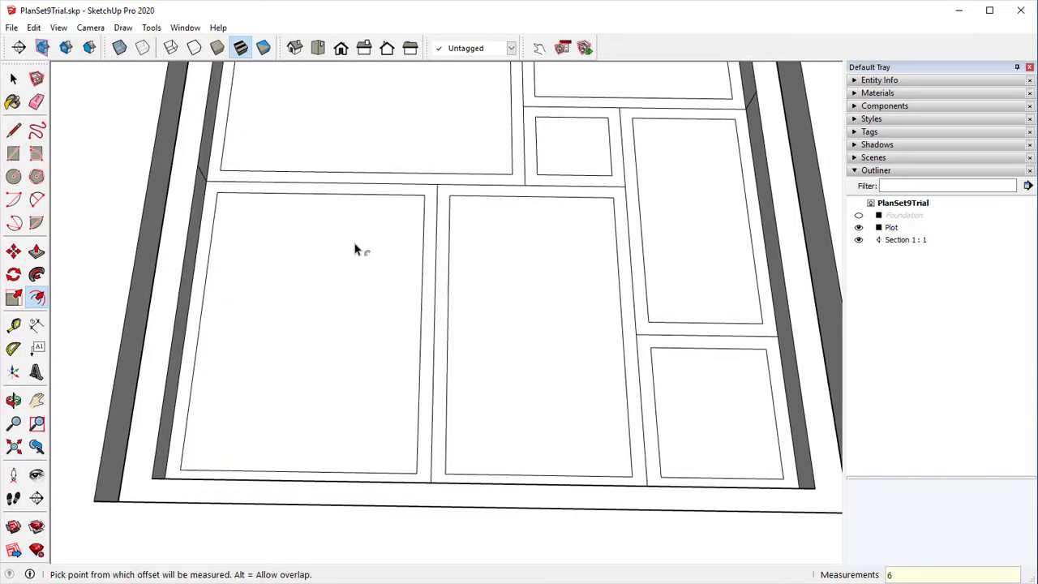
scroll(341, 247, "down", 2)
middle_click_drag(320, 246, 352, 401)
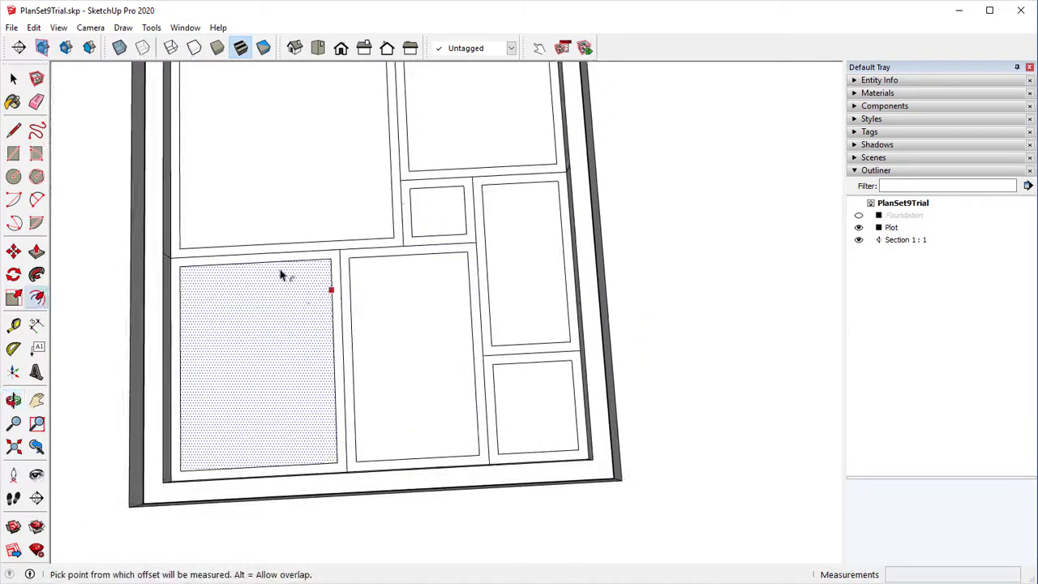
middle_click_drag(304, 262, 185, 230)
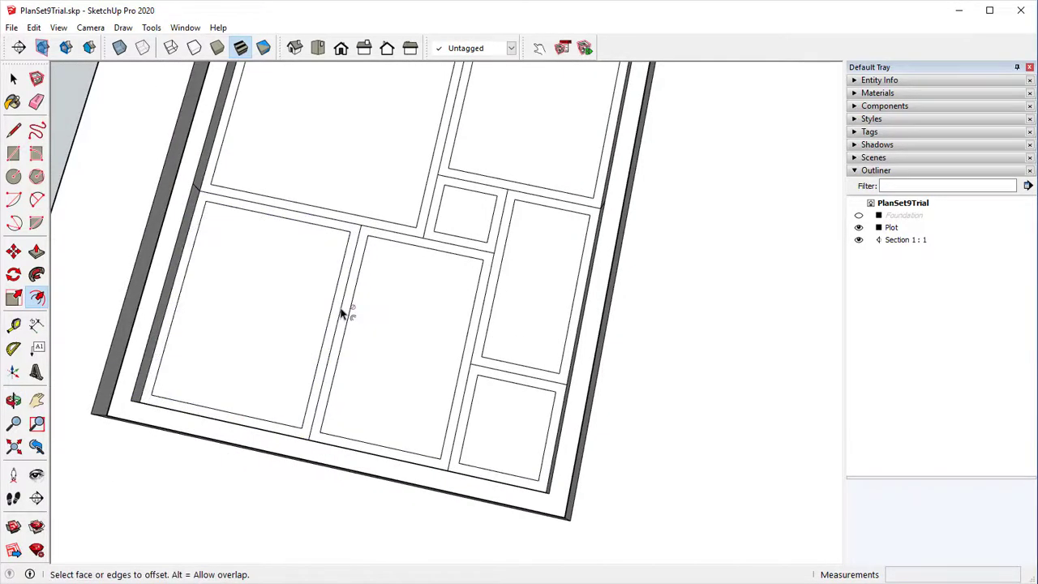
middle_click_drag(332, 310, 268, 203)
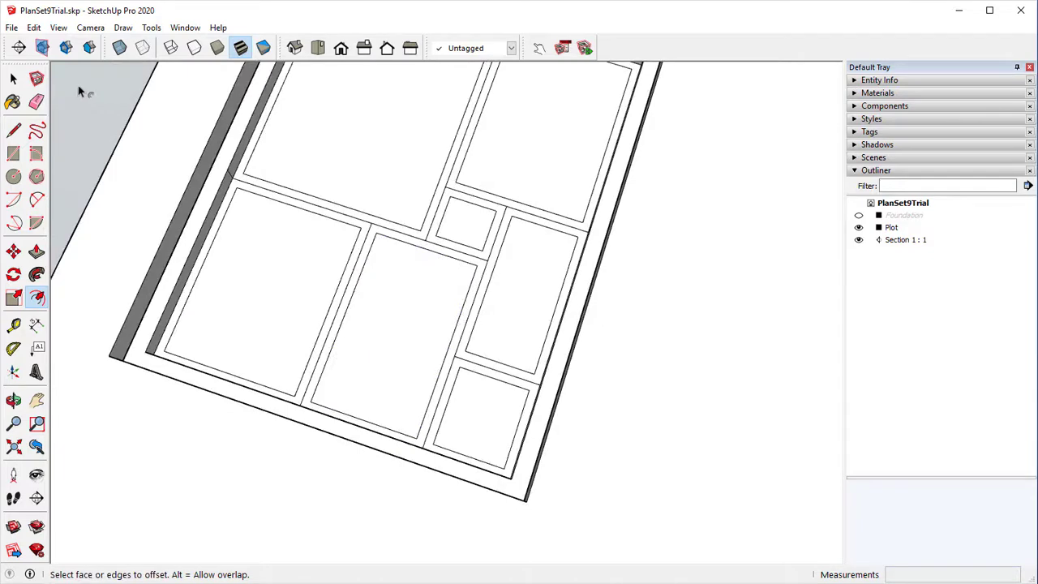
Step: Draw short lines joining the top-left inset corner to the wall corner
left_click(13, 129)
scroll(232, 153, "up", 4)
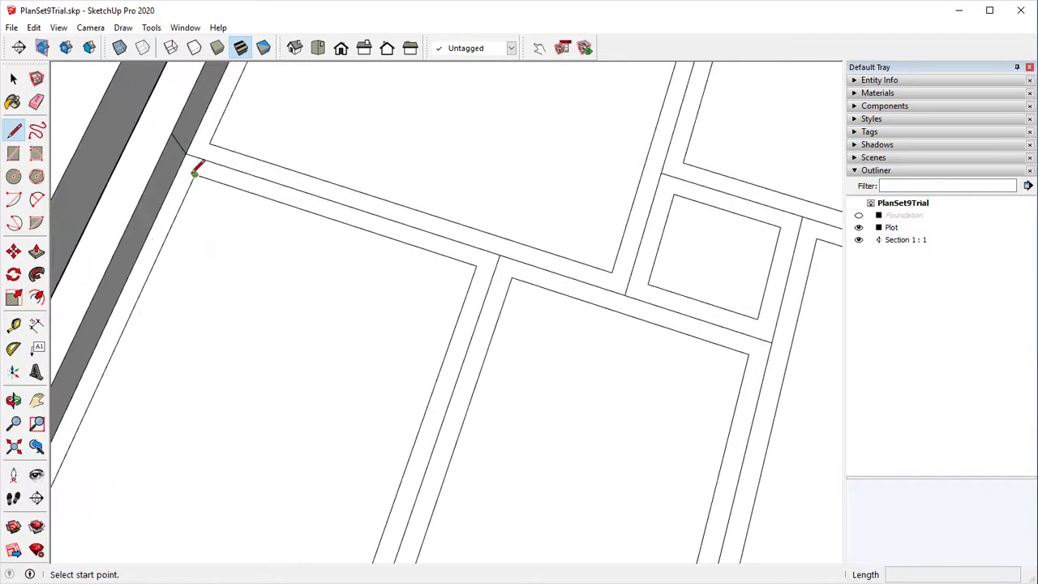
left_click(194, 173)
left_click(179, 165)
left_click(209, 143)
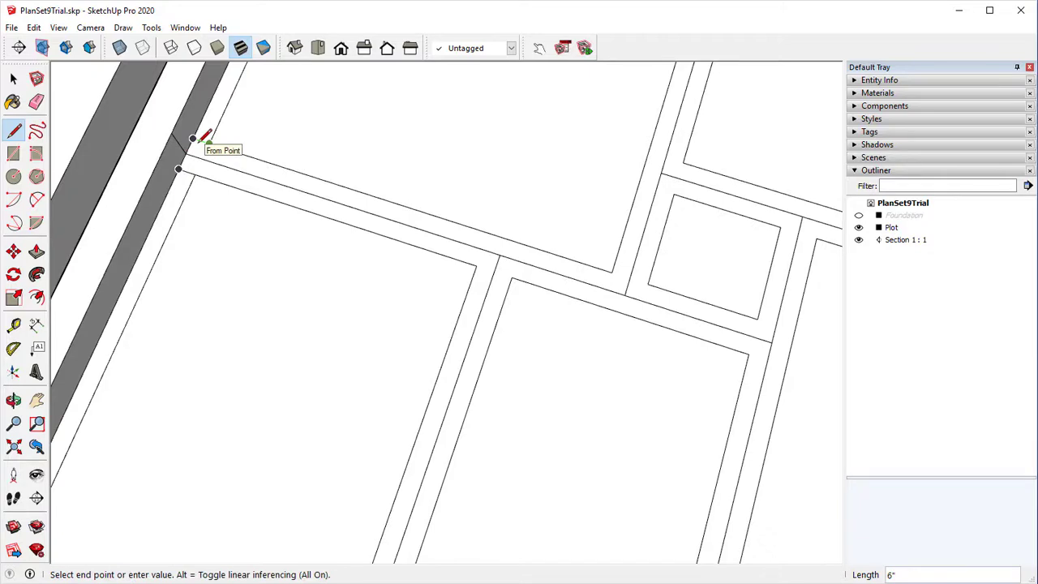
left_click(196, 173)
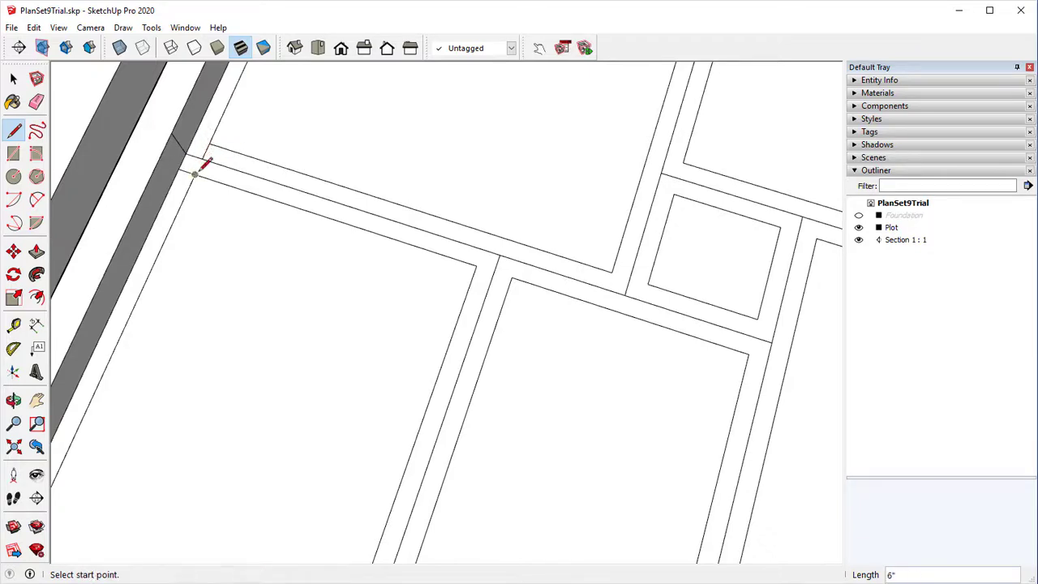
left_click(195, 172)
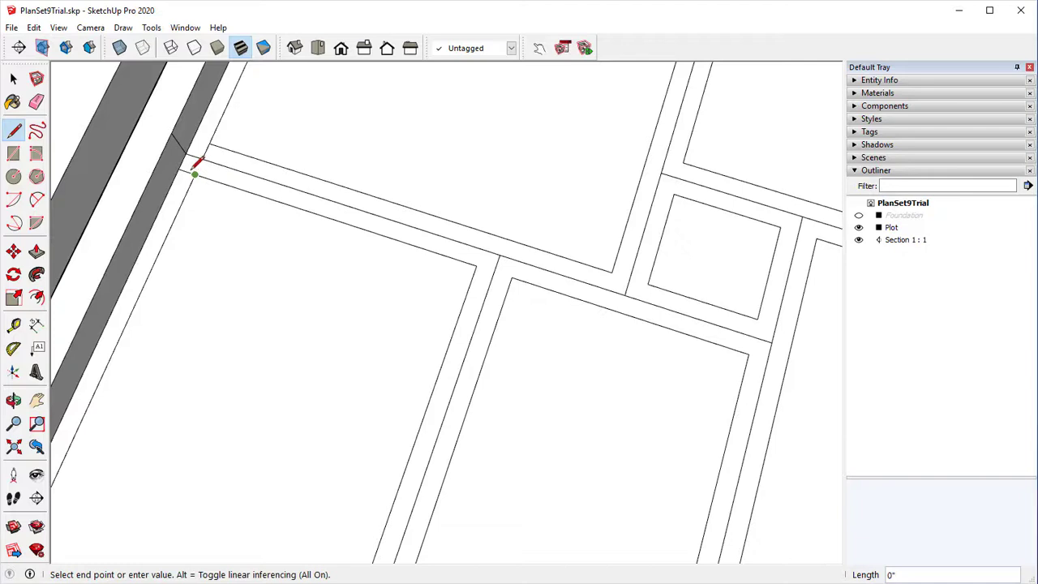
left_click(209, 141)
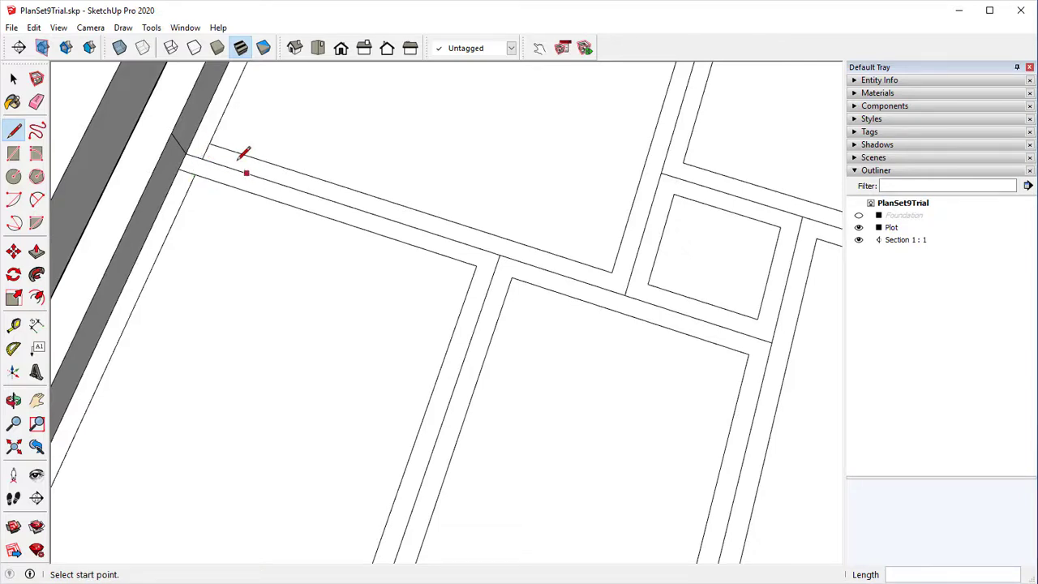
left_click(209, 142)
left_click(189, 151)
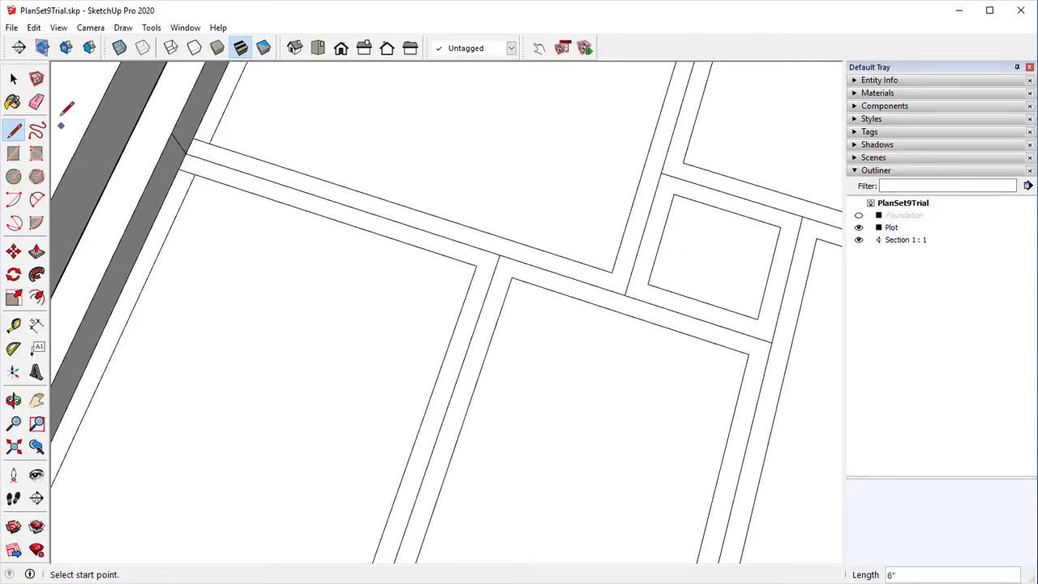
scroll(185, 166, "down", 2)
middle_click_drag(338, 246, 339, 410)
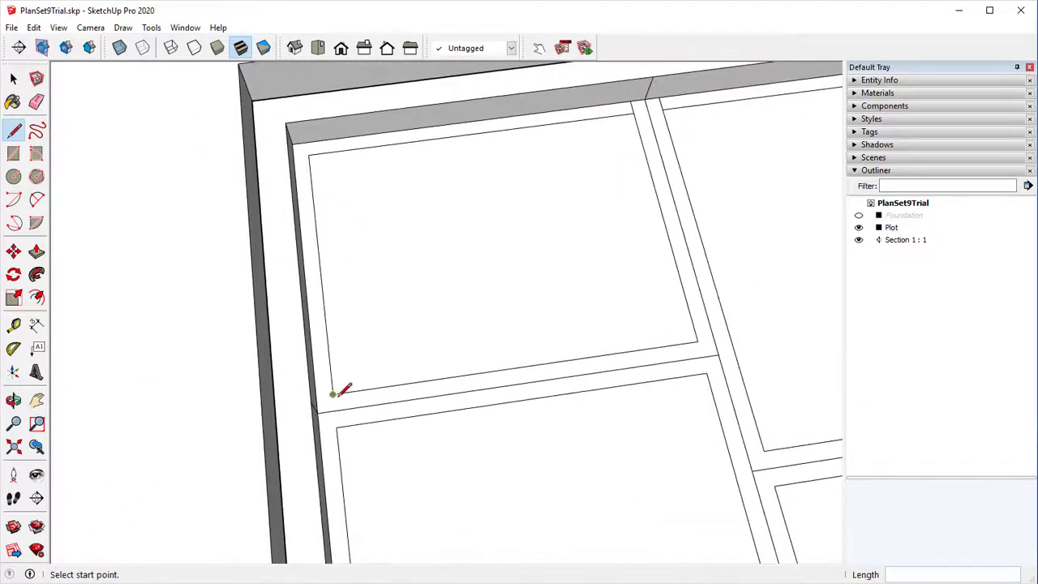
Step: Draw a 6-inch line across the gap at the lower room's corner
left_click(332, 394)
left_click(319, 392)
left_click(338, 418)
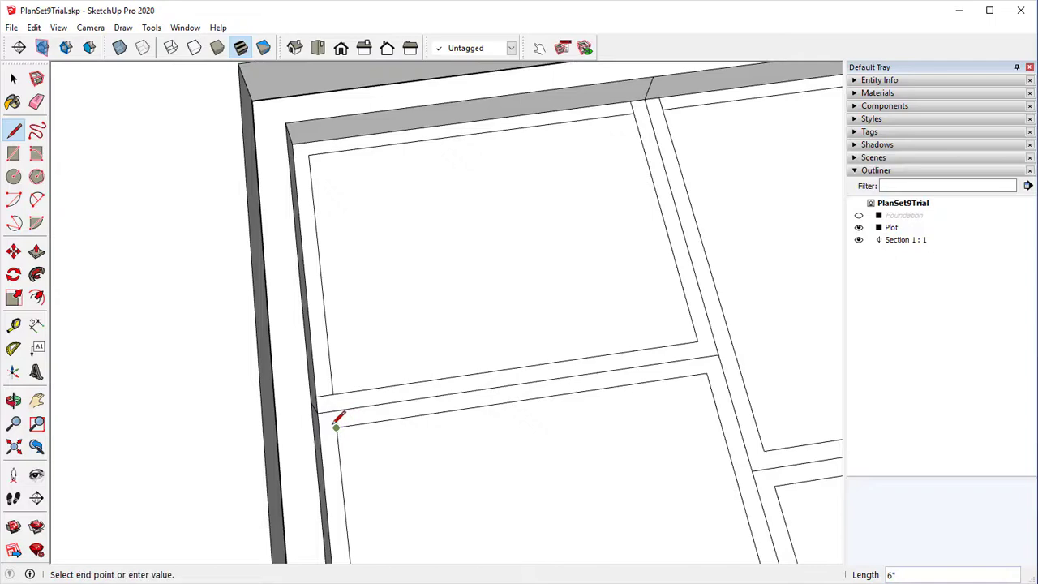
middle_click_drag(327, 424, 319, 303)
left_click(319, 302)
key("Escape")
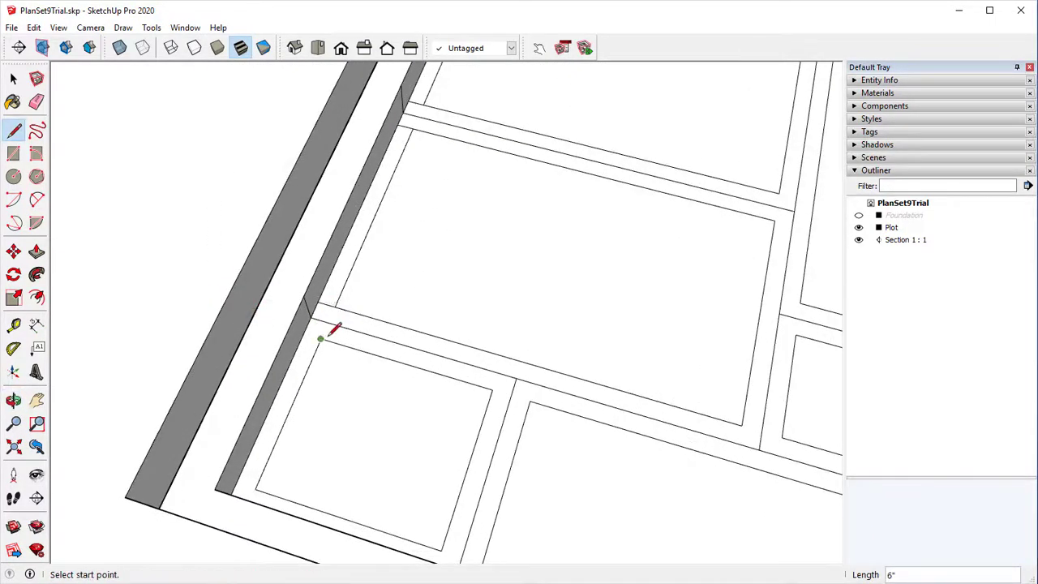
left_click(312, 329)
key("Escape")
middle_click_drag(417, 364, 291, 304)
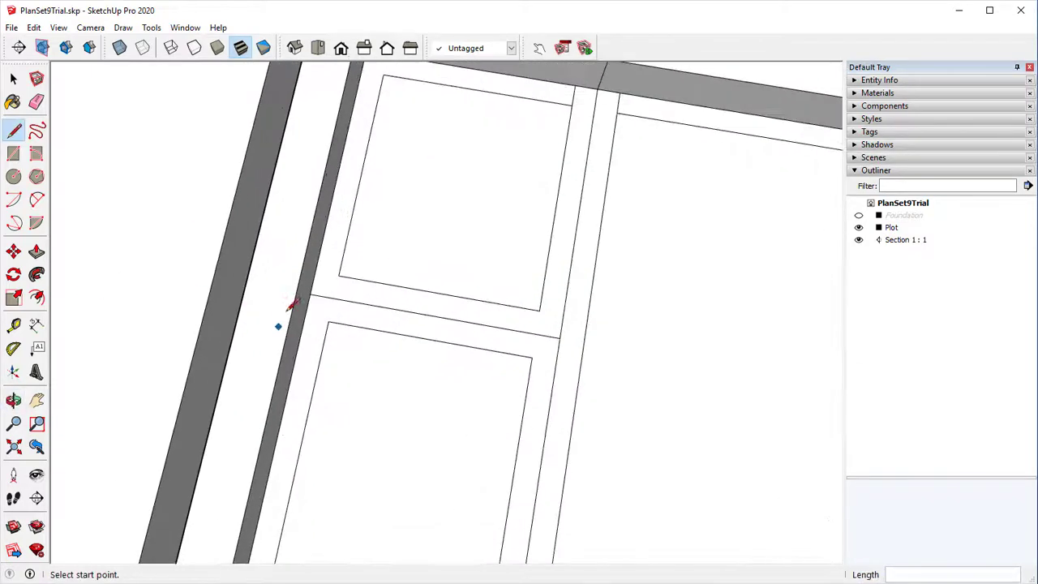
Step: Extend the corridor rectangles' corners with short lines to the inner wall edge
left_click(338, 275)
left_click(314, 271)
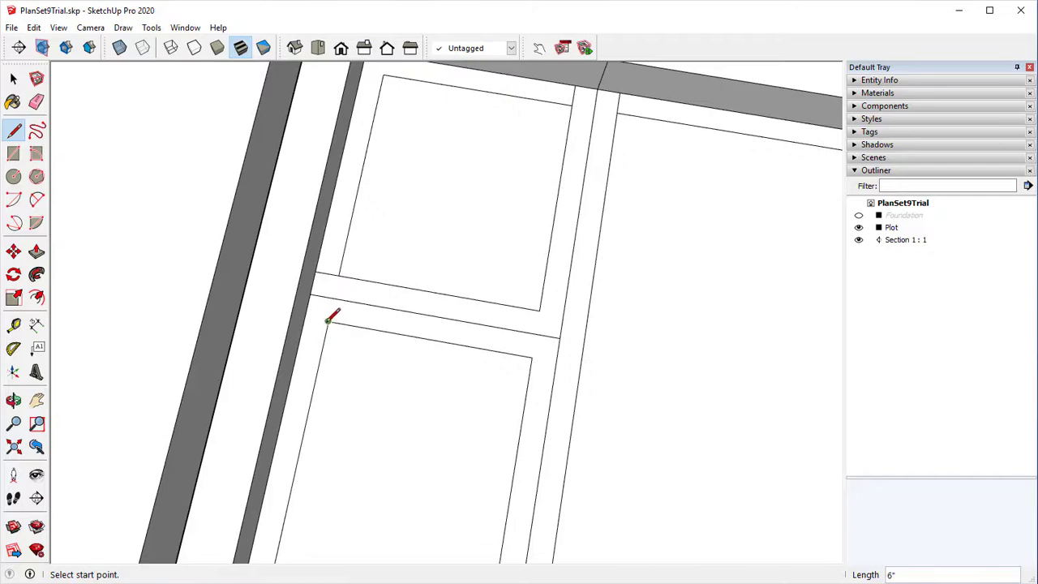
left_click(329, 319)
left_click(317, 308)
mouse_move(468, 341)
middle_mouse_down()
mouse_move(412, 335)
mouse_move(478, 348)
mouse_move(466, 294)
mouse_move(408, 304)
mouse_move(381, 276)
middle_mouse_up()
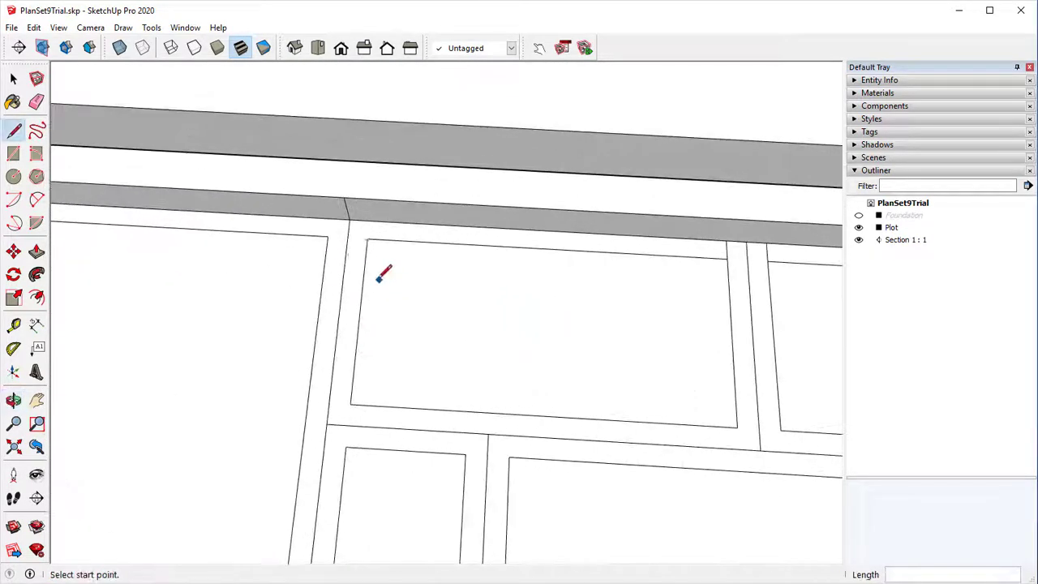
left_click(367, 238)
left_click(369, 221)
left_click(327, 236)
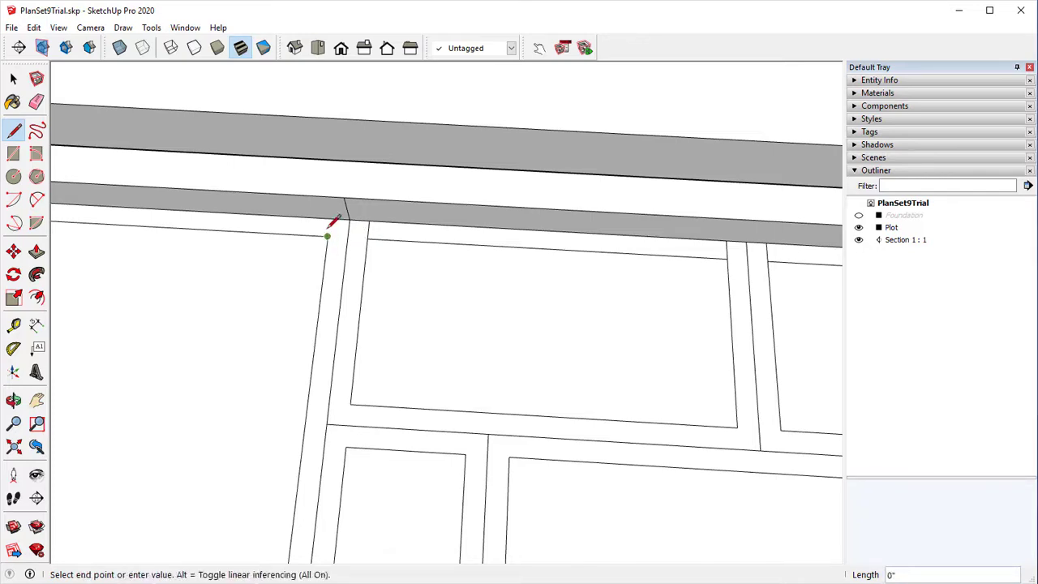
left_click(330, 217)
Step: Draw 6" lines from the corners at the wall T-junction up to the wall
mouse_move(322, 260)
middle_mouse_down()
mouse_move(563, 303)
mouse_move(252, 262)
mouse_move(436, 325)
mouse_move(173, 308)
mouse_move(297, 297)
middle_mouse_up()
scroll(462, 223, "up", 5)
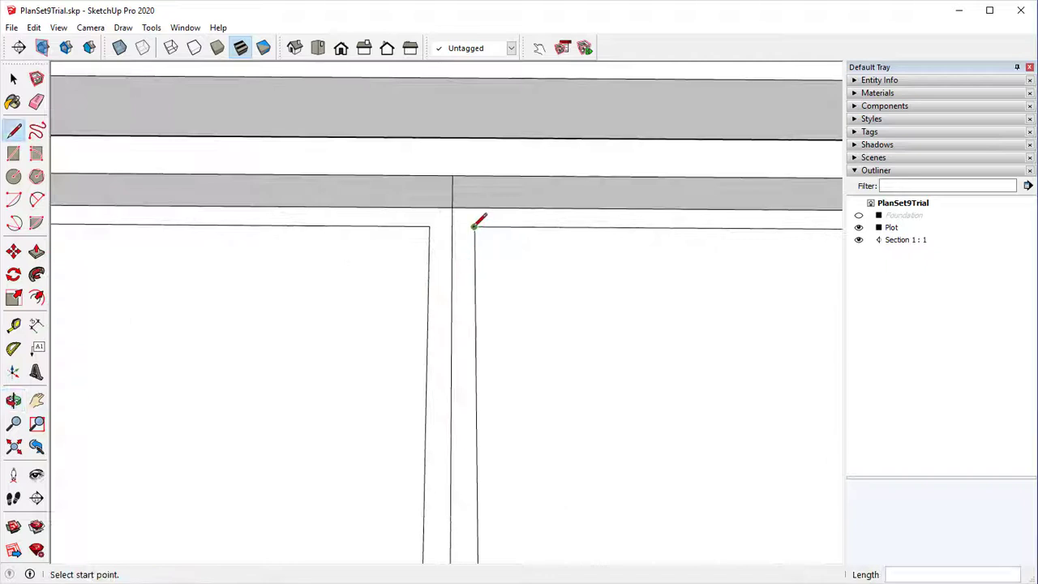
left_click(475, 226)
left_click(465, 208)
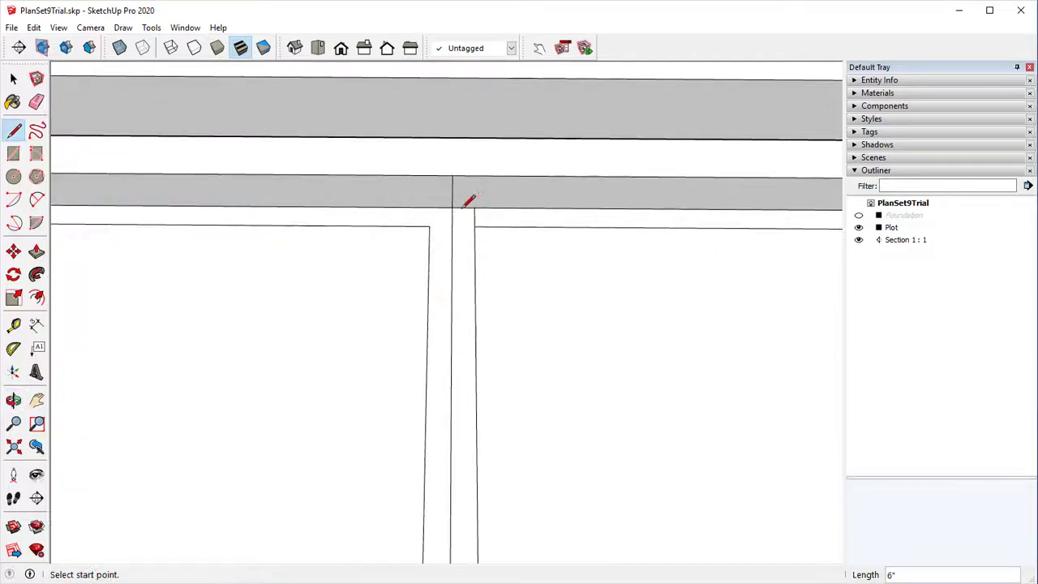
left_click(425, 230)
left_click(426, 209)
left_click(429, 226)
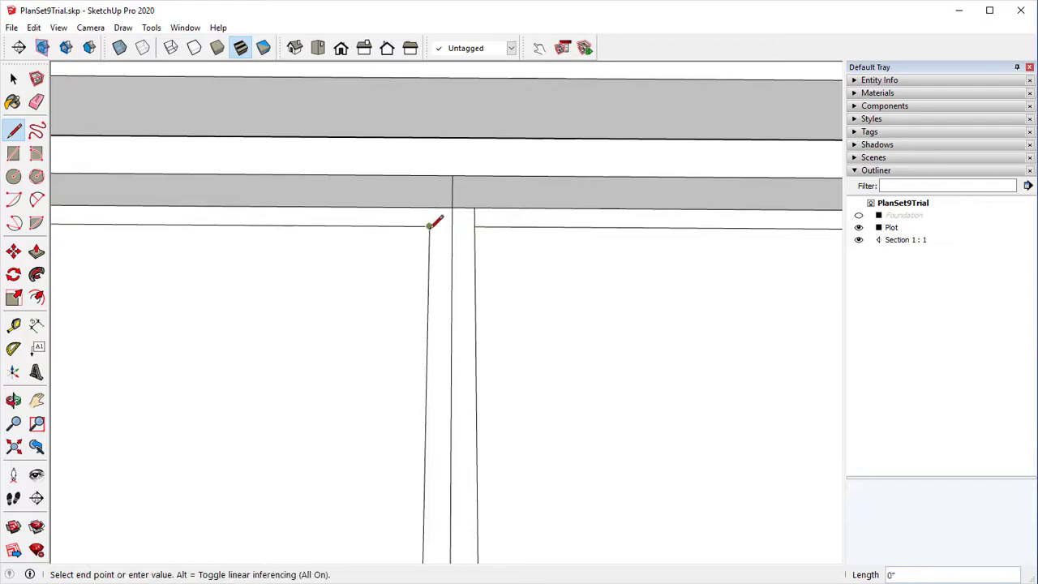
key("Escape")
scroll(475, 283, "down", 2)
mouse_move(475, 283)
middle_mouse_down()
mouse_move(394, 265)
mouse_move(595, 210)
mouse_move(354, 199)
mouse_move(375, 224)
middle_mouse_up()
Step: Erase the inner edge lines running along the top wall
scroll(271, 203, "down", 2)
key("e")
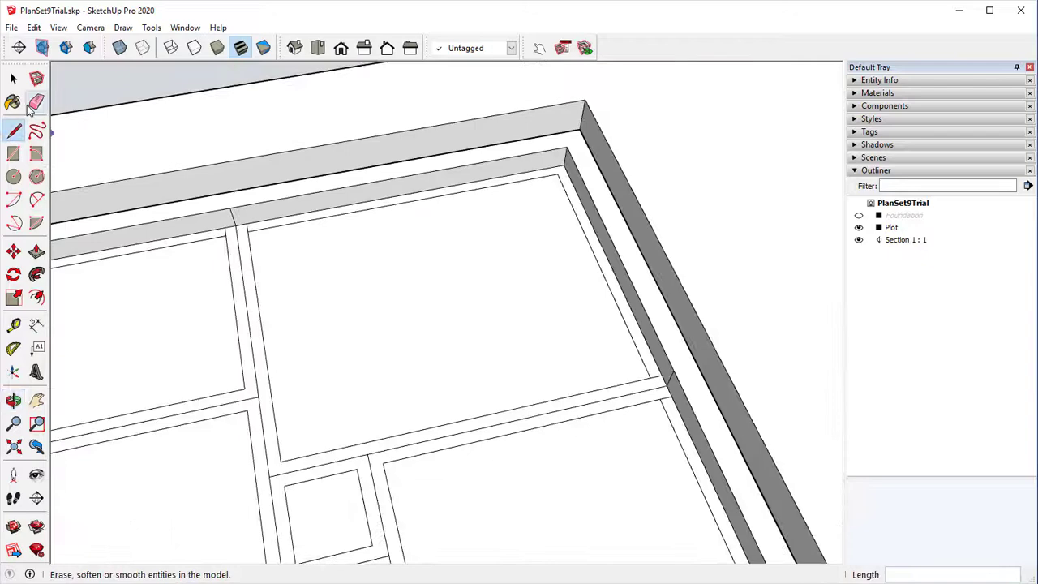
scroll(270, 237, "up", 2)
mouse_move(357, 213)
left_mouse_down()
mouse_move(569, 233)
mouse_move(721, 222)
left_mouse_up()
scroll(524, 331, "down", 2)
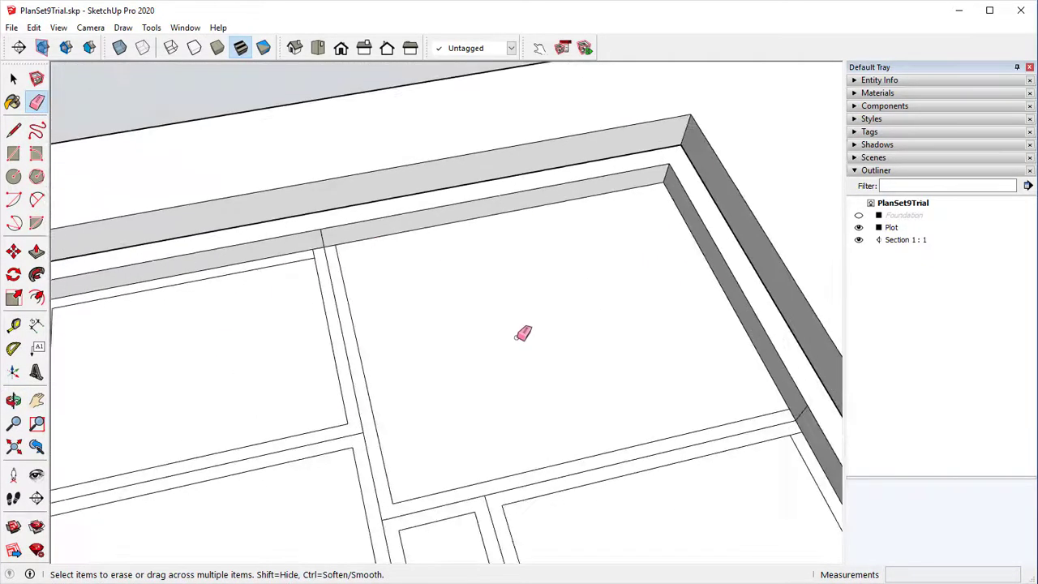
mouse_move(524, 331)
middle_mouse_down()
mouse_move(384, 185)
mouse_move(497, 274)
middle_mouse_up()
left_click(517, 274)
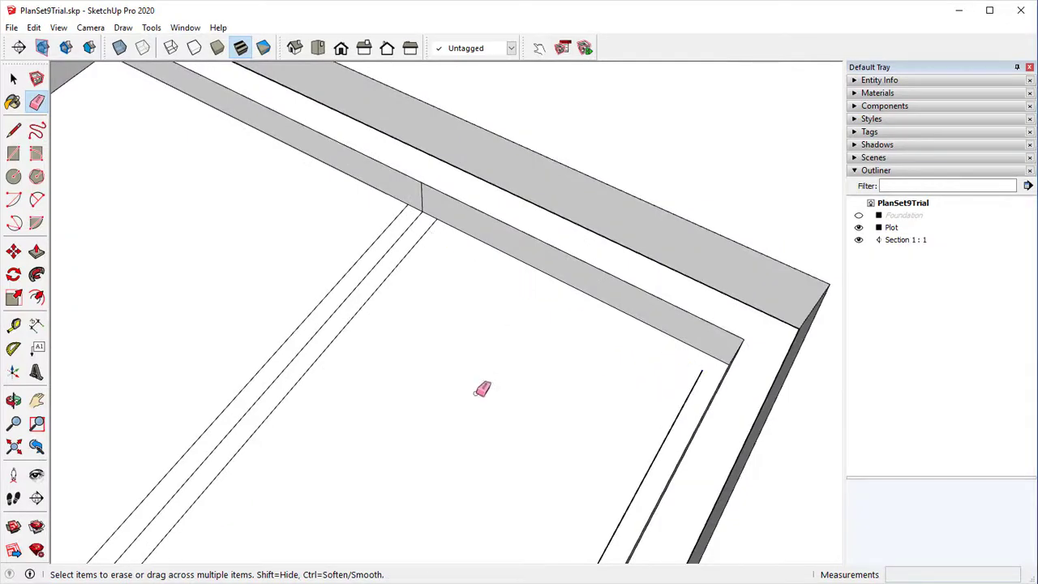
mouse_move(482, 389)
middle_mouse_down()
mouse_move(676, 429)
mouse_move(370, 81)
mouse_move(452, 224)
middle_mouse_up()
left_click(582, 334)
scroll(486, 221, "up", 2)
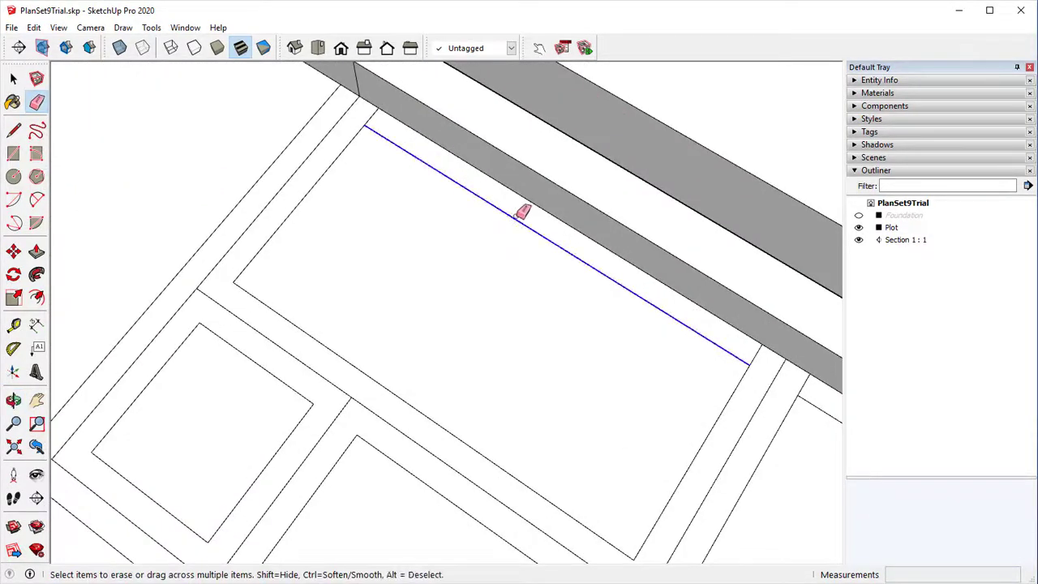
left_click(526, 211)
mouse_move(526, 211)
middle_mouse_down()
mouse_move(381, 243)
mouse_move(547, 194)
middle_mouse_up()
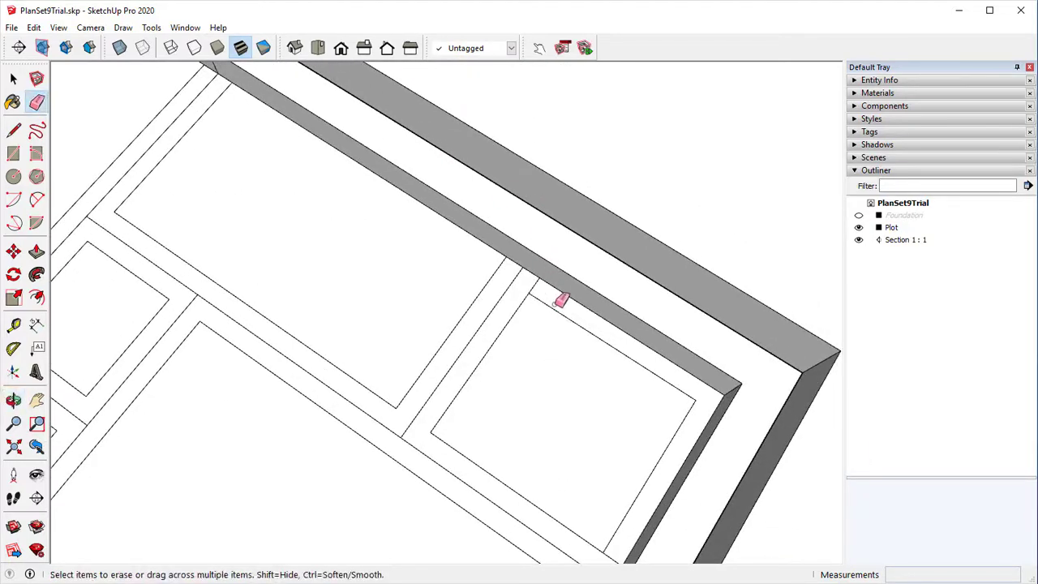
left_click(580, 324)
Step: Erase the inner edge lines along the right wall
mouse_move(553, 328)
middle_mouse_down()
mouse_move(523, 251)
mouse_move(604, 248)
middle_mouse_up()
left_click(603, 249)
middle_click_drag(525, 350, 779, 320)
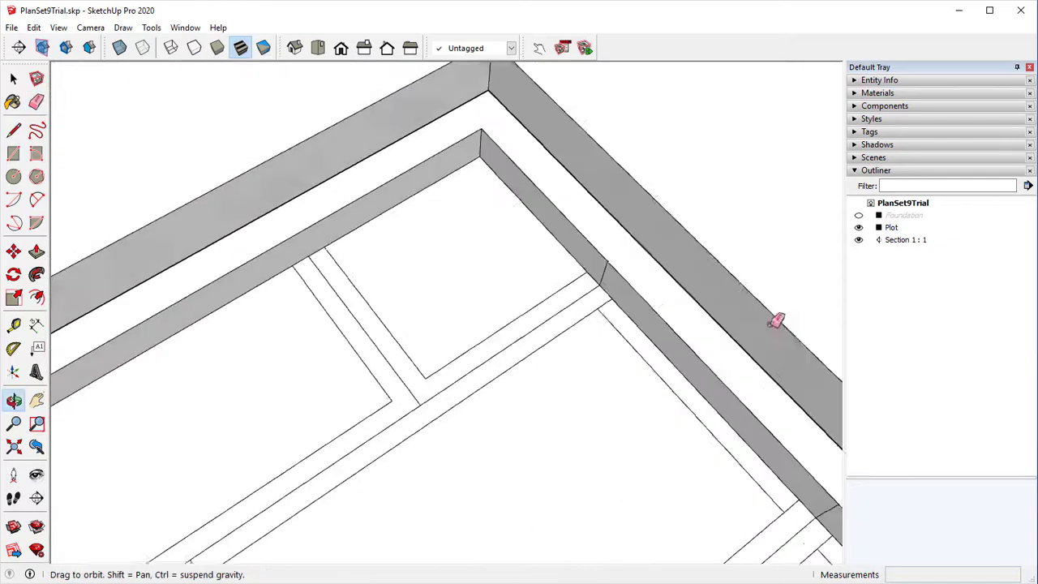
left_click(621, 336)
mouse_move(558, 380)
middle_mouse_down()
mouse_move(295, 240)
mouse_move(482, 231)
mouse_move(667, 324)
middle_mouse_up()
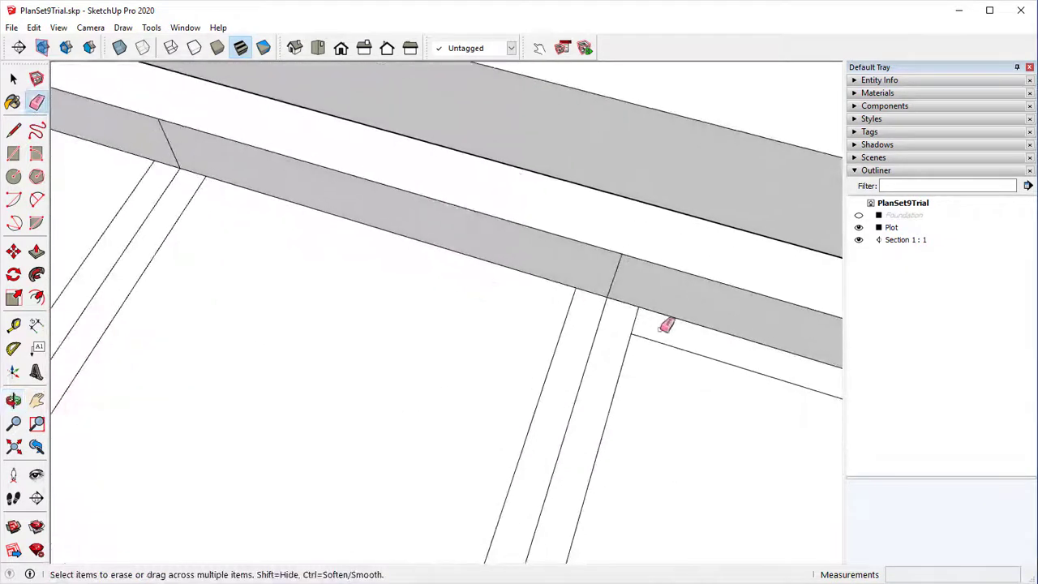
left_click(692, 352)
mouse_move(616, 382)
middle_mouse_down()
mouse_move(348, 271)
mouse_move(637, 343)
mouse_move(679, 293)
mouse_move(666, 282)
middle_mouse_up()
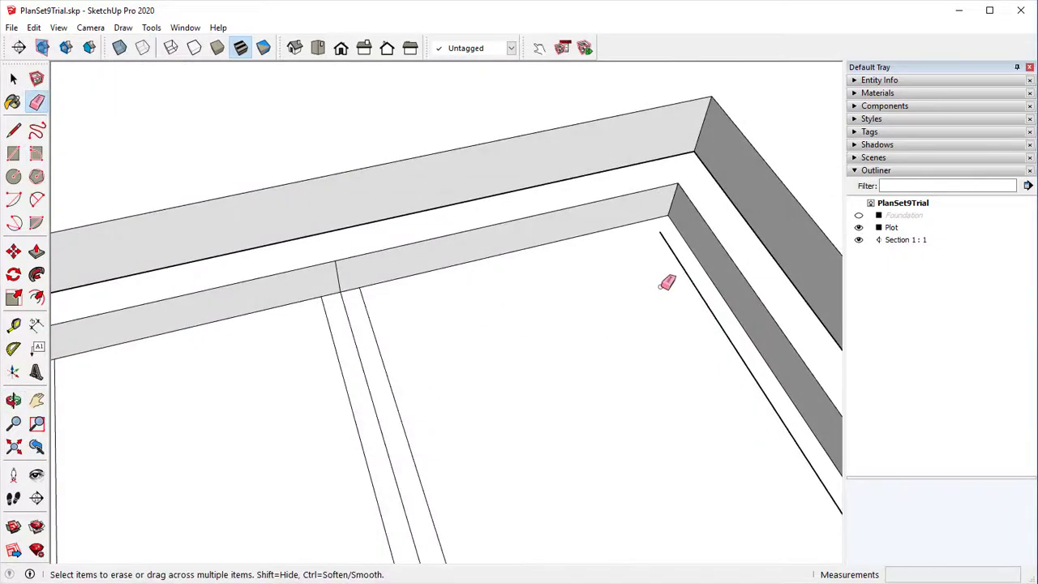
left_click(707, 295)
Step: Erase the leftover edges at the corridor corners and other stray edges
mouse_move(621, 335)
middle_mouse_down()
mouse_move(412, 238)
mouse_move(523, 303)
mouse_move(556, 368)
mouse_move(398, 220)
mouse_move(408, 206)
mouse_move(294, 300)
mouse_move(456, 240)
middle_mouse_up()
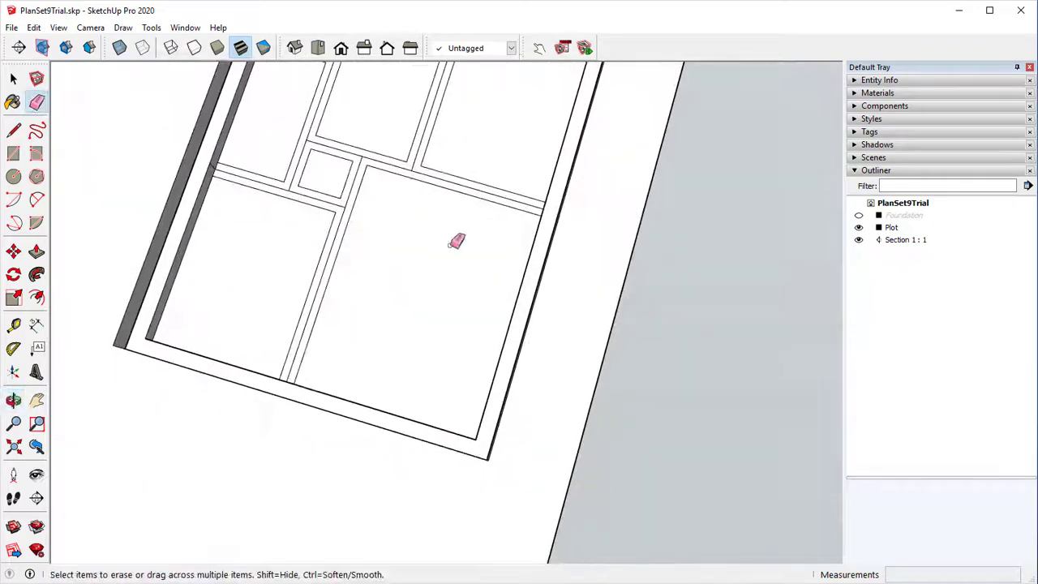
middle_click_drag(324, 290, 389, 343)
scroll(400, 227, "up", 3)
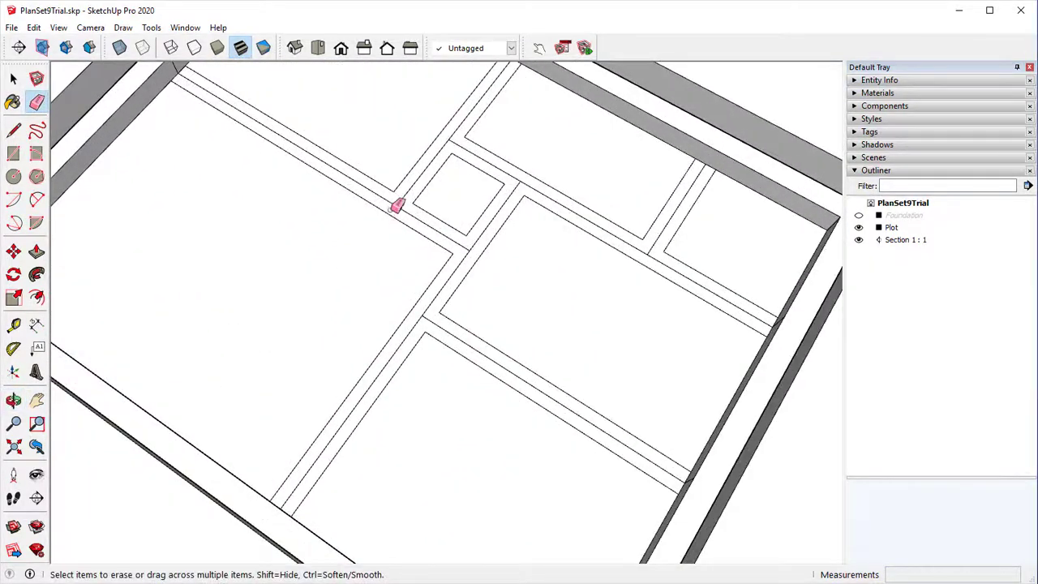
left_click_drag(405, 203, 418, 173)
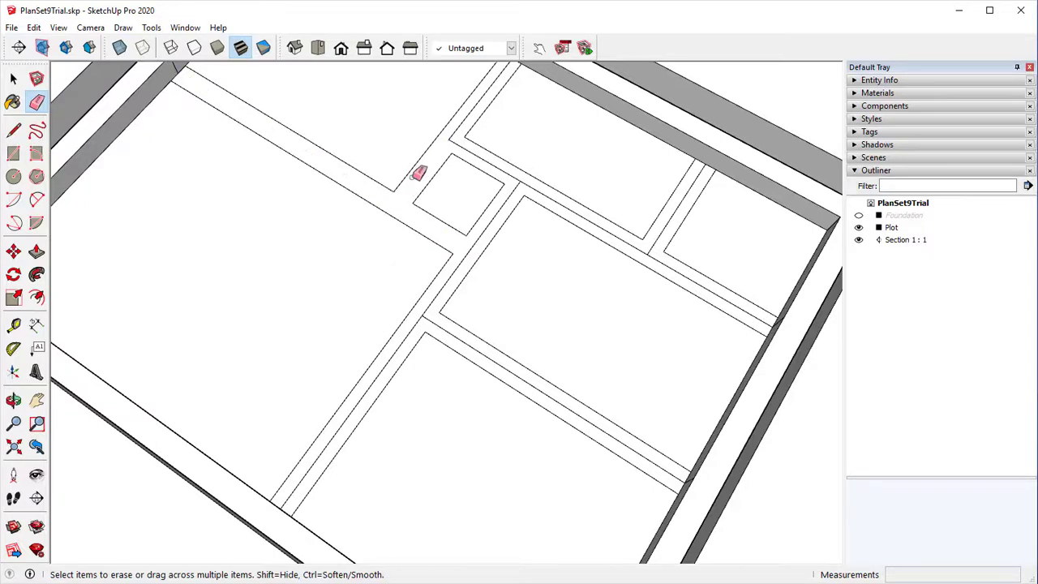
mouse_move(463, 136)
left_mouse_down()
mouse_move(450, 131)
mouse_move(531, 191)
mouse_move(535, 174)
mouse_move(609, 227)
left_mouse_up()
left_click_drag(657, 254, 661, 243)
left_click_drag(434, 310, 430, 320)
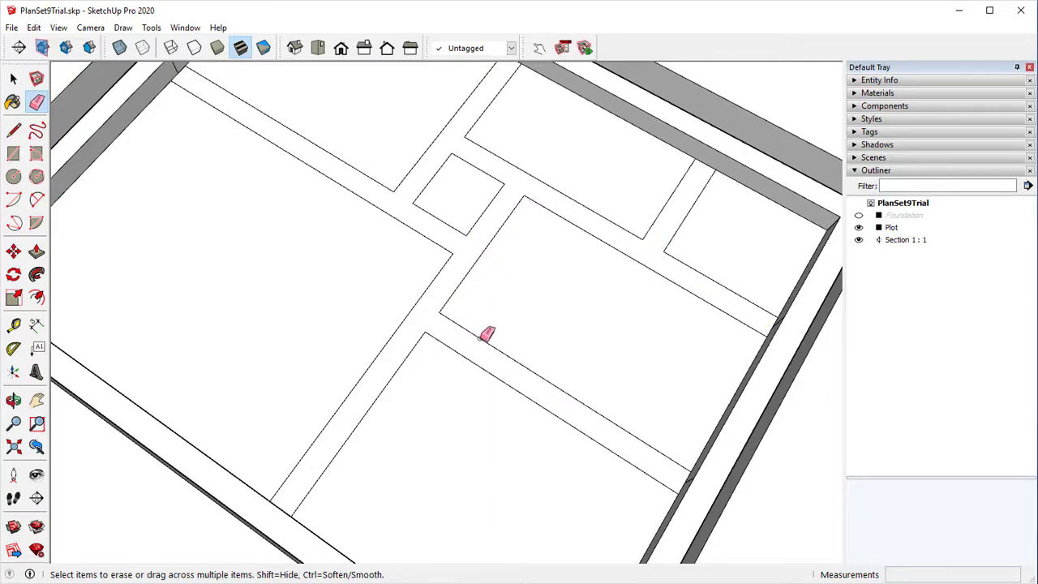
mouse_move(486, 331)
middle_mouse_down()
mouse_move(120, 271)
mouse_move(413, 289)
mouse_move(216, 232)
mouse_move(378, 229)
mouse_move(407, 294)
middle_mouse_up()
scroll(413, 290, "down", 5)
scroll(378, 229, "up", 5)
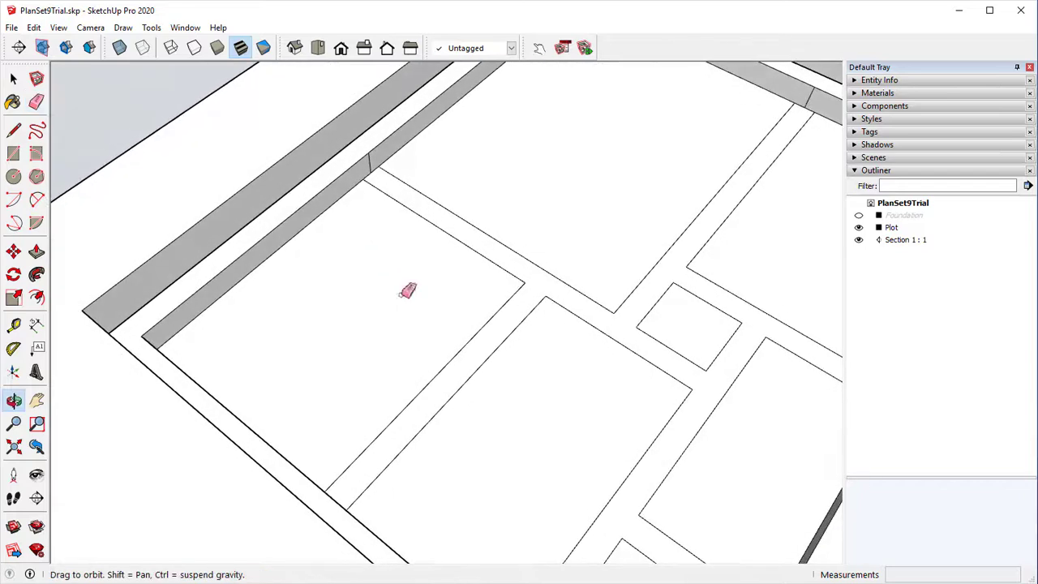
Step: Push/Pull the connected corridor strip face up 8 1/2" into low interior walls
left_click(37, 252)
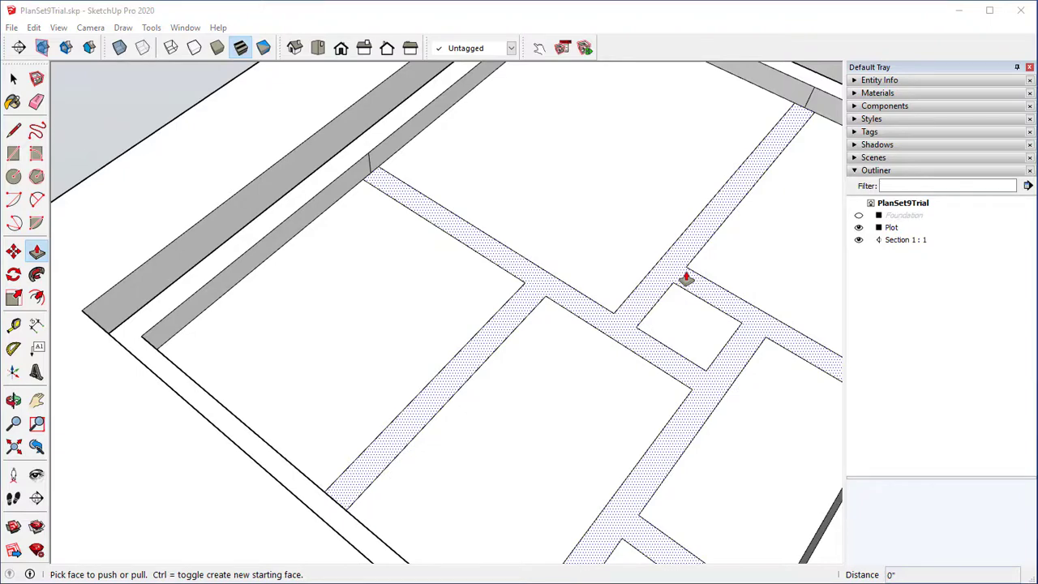
scroll(556, 225, "down", 5)
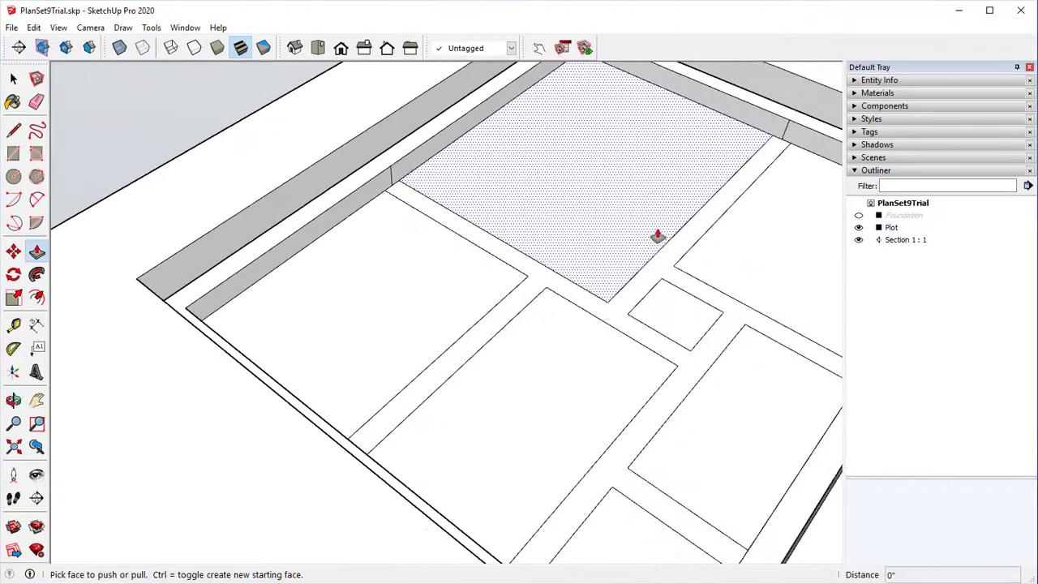
middle_click_drag(656, 236, 572, 173)
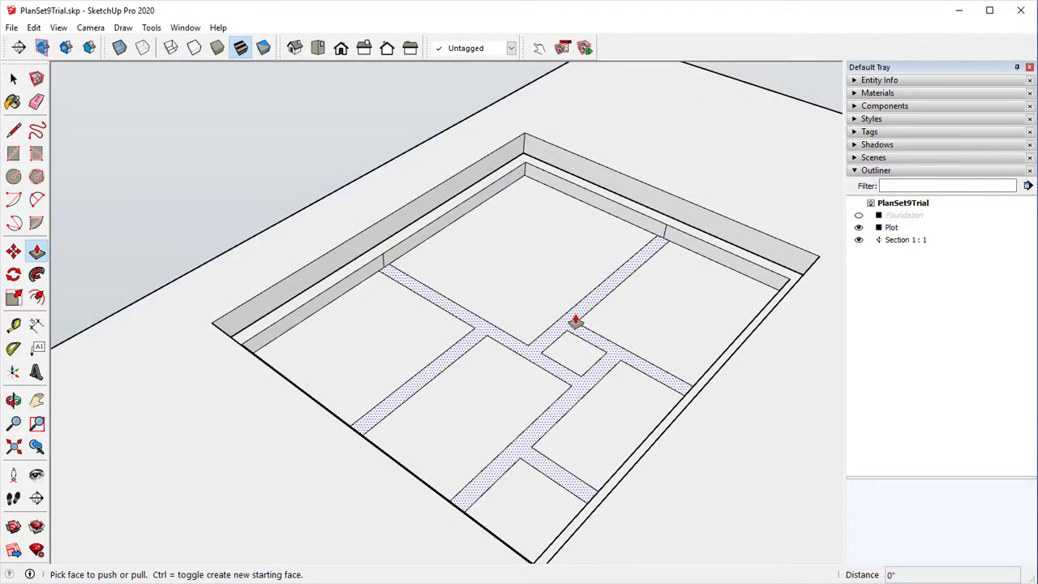
left_click(575, 322)
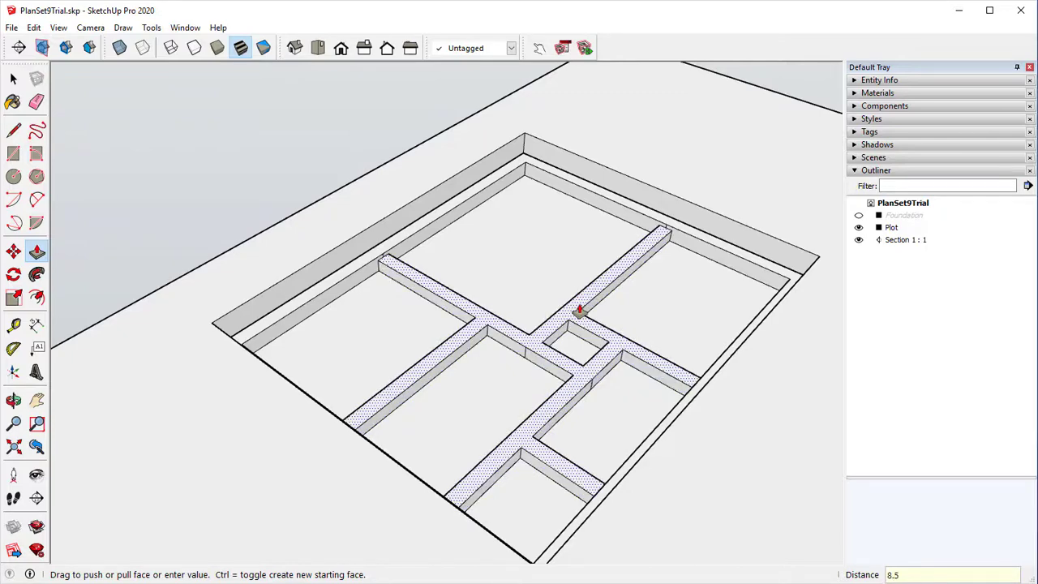
key("Return")
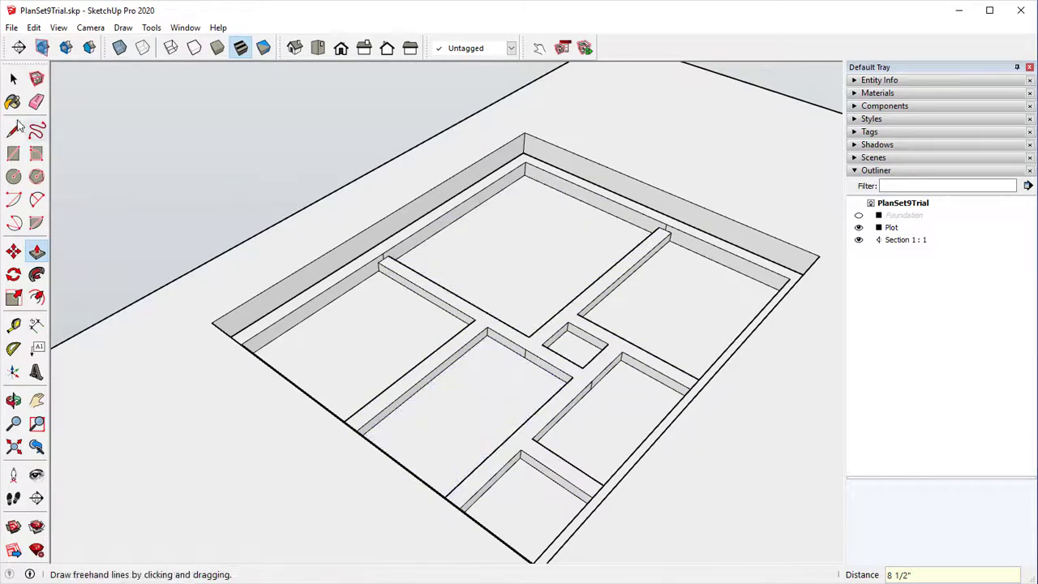
middle_click_drag(681, 300, 528, 397)
scroll(448, 358, "up", 3)
scroll(525, 387, "up", 3)
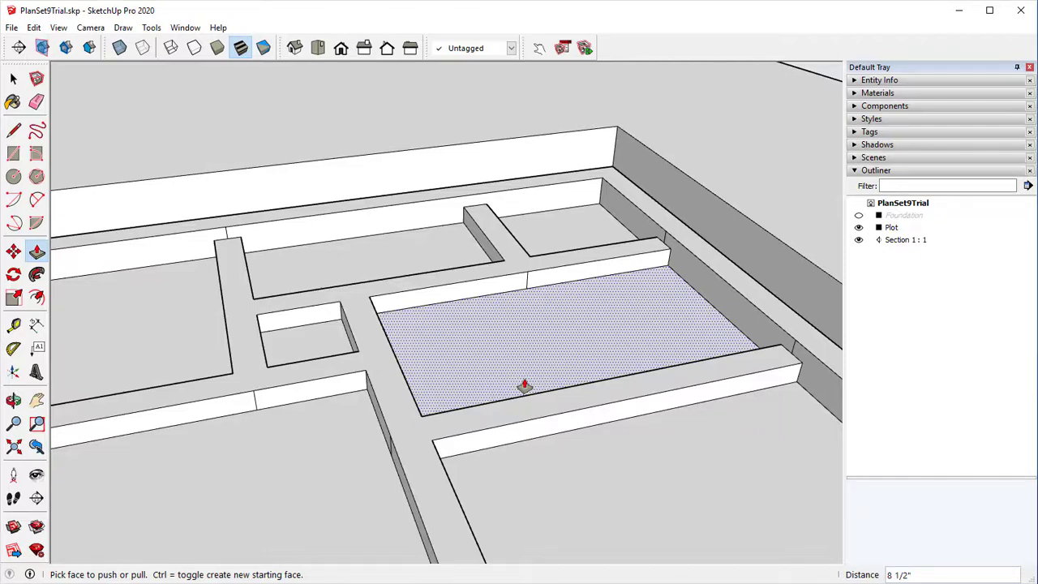
Step: Draw a diagonal slope edge from one top corner of the footing end down to the slab edge
left_click(13, 130)
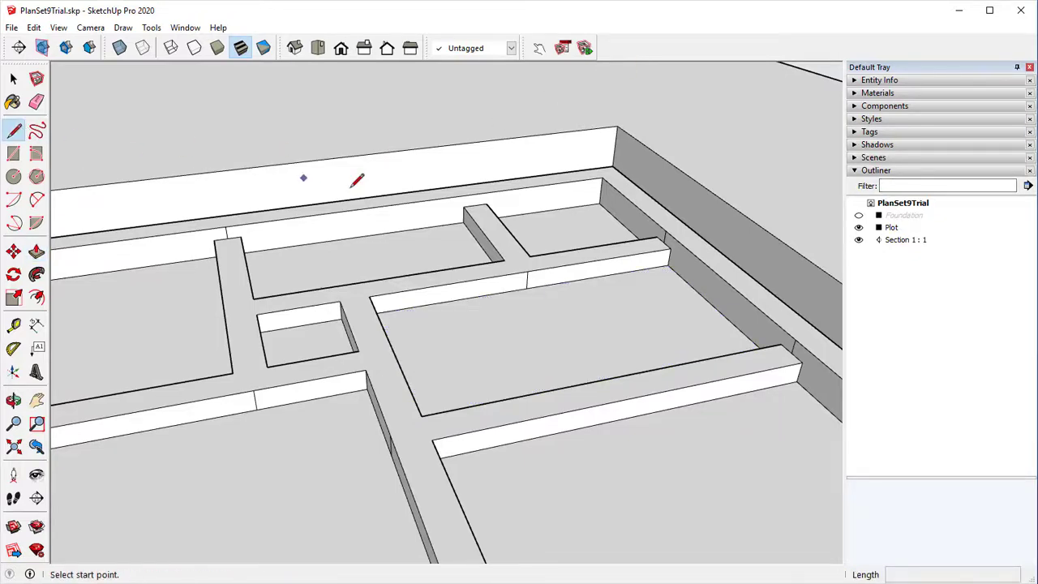
scroll(397, 183, "up", 2)
middle_click_drag(446, 194, 428, 239)
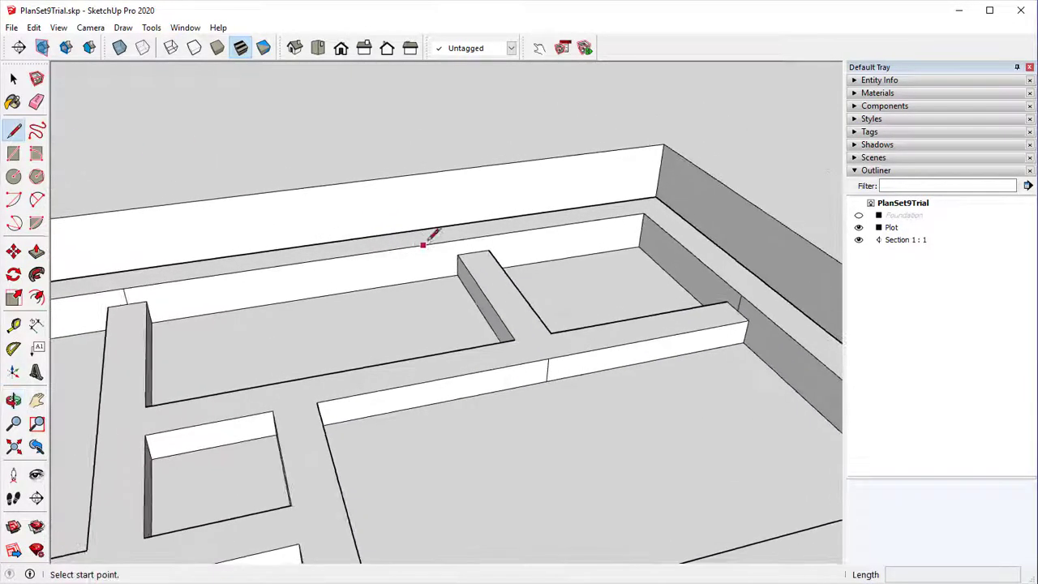
scroll(463, 232, "up", 3)
middle_click_drag(477, 270, 447, 238)
scroll(446, 238, "up", 2)
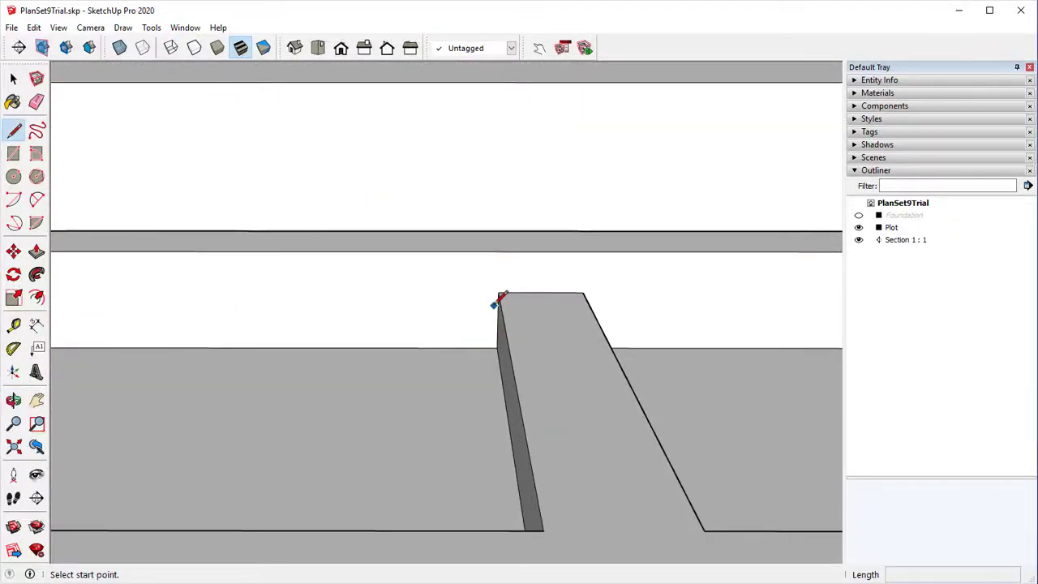
scroll(496, 301, "down", 2)
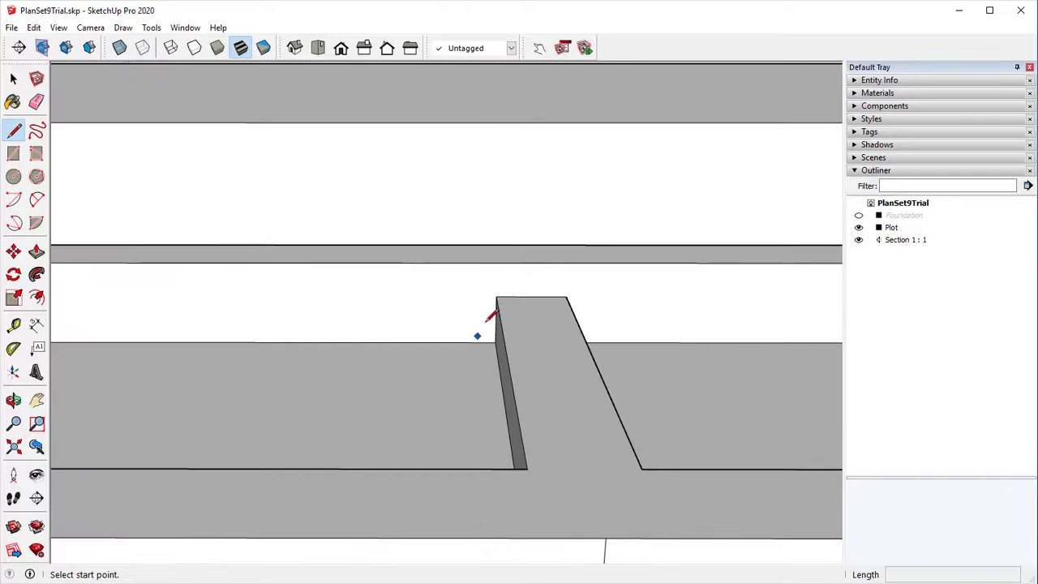
left_click(495, 297)
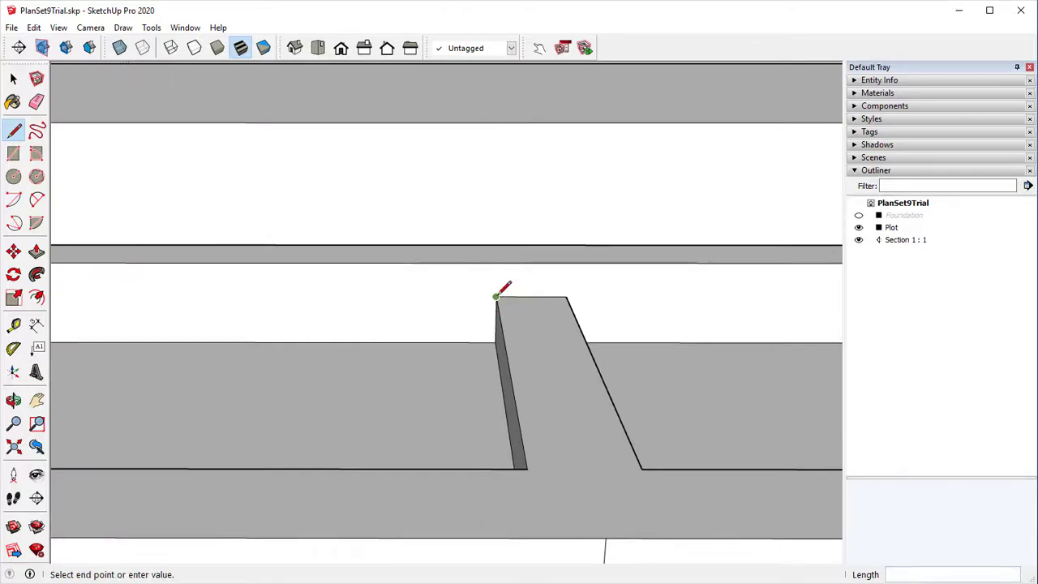
left_click(462, 341)
Step: Draw the matching slope edge from the footing end's other top corner down to the adjoining edge
middle_click_drag(523, 345, 399, 344)
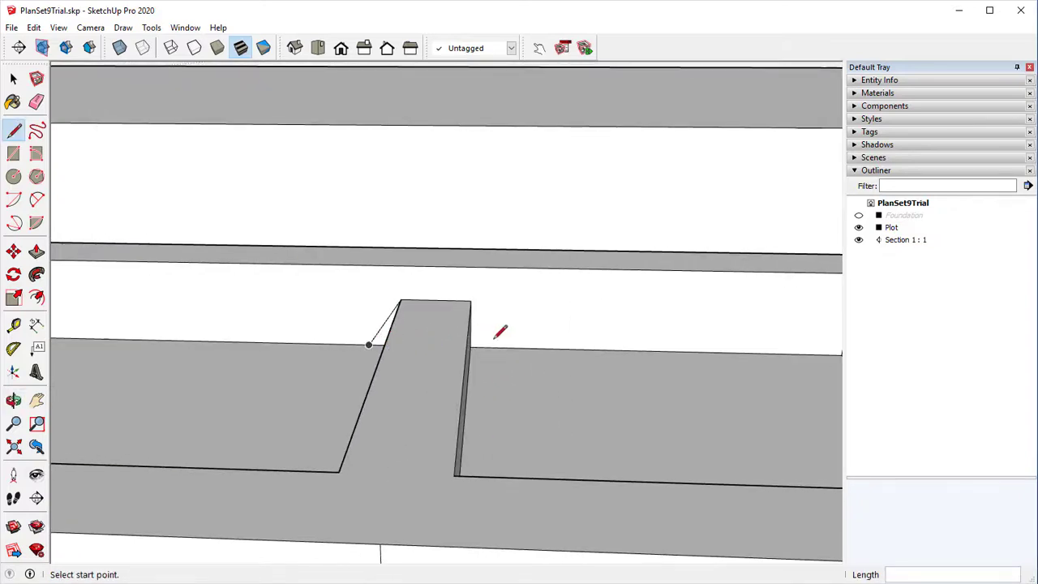
middle_click_drag(495, 336, 471, 325)
left_click(506, 306)
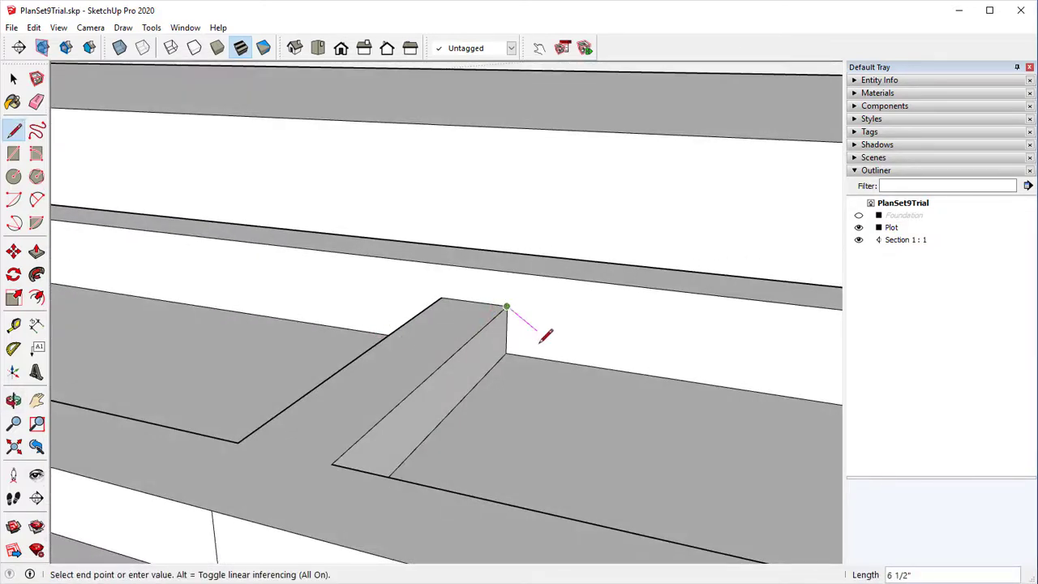
left_click(534, 357)
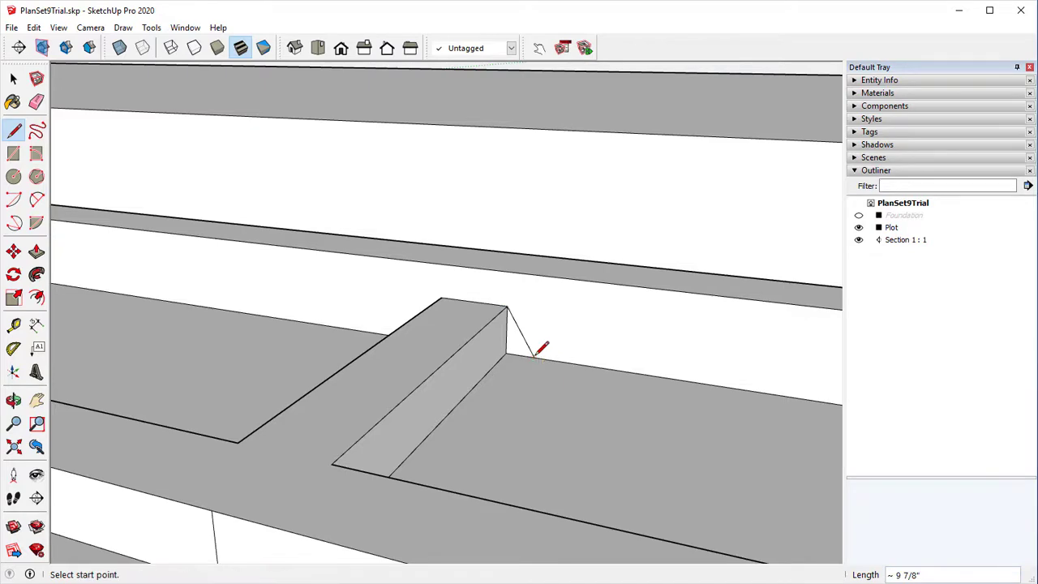
middle_click_drag(535, 354, 591, 354)
middle_click_drag(364, 366, 370, 370)
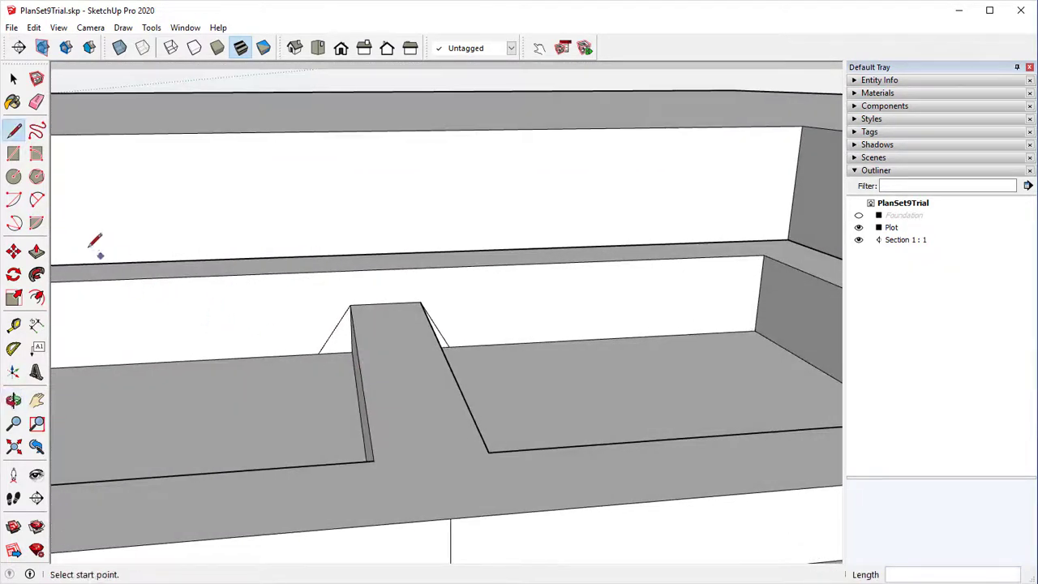
Step: Push/Pull both triangular slope faces about 4' 9" along the footing
left_click(37, 252)
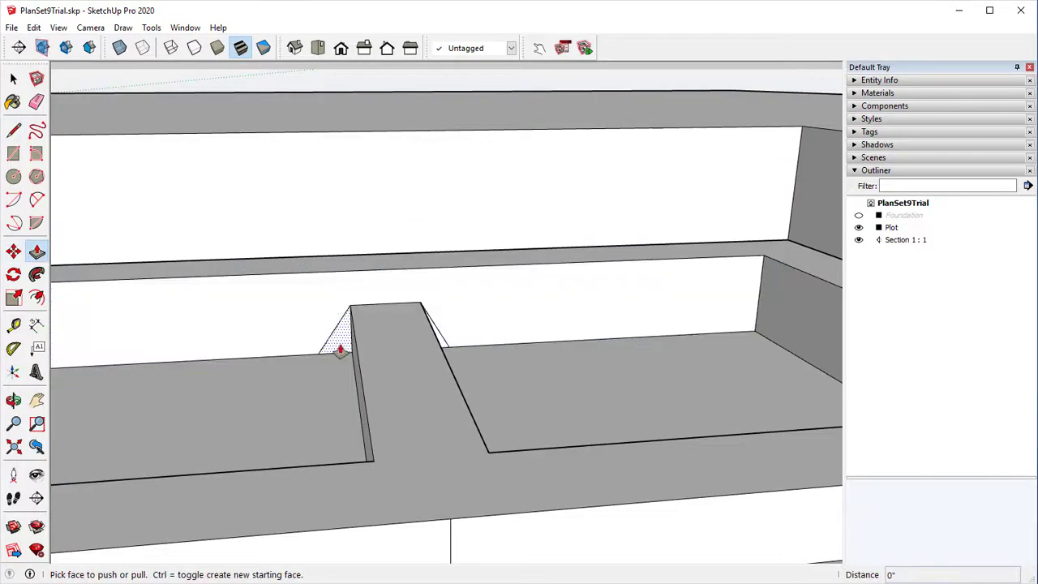
left_click(336, 354)
middle_click_drag(398, 394, 756, 423)
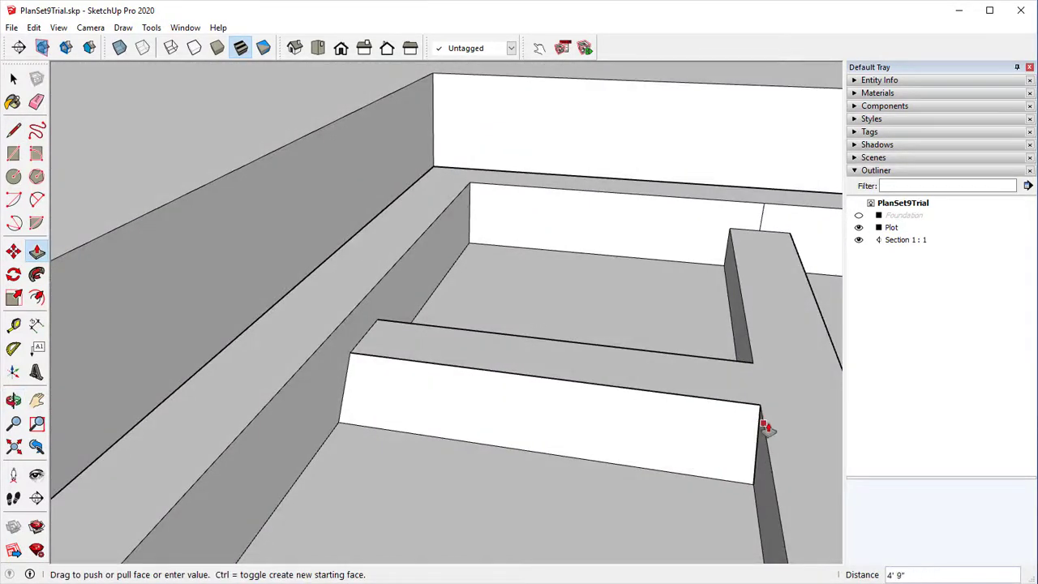
left_click(764, 424)
middle_click_drag(695, 375, 151, 342)
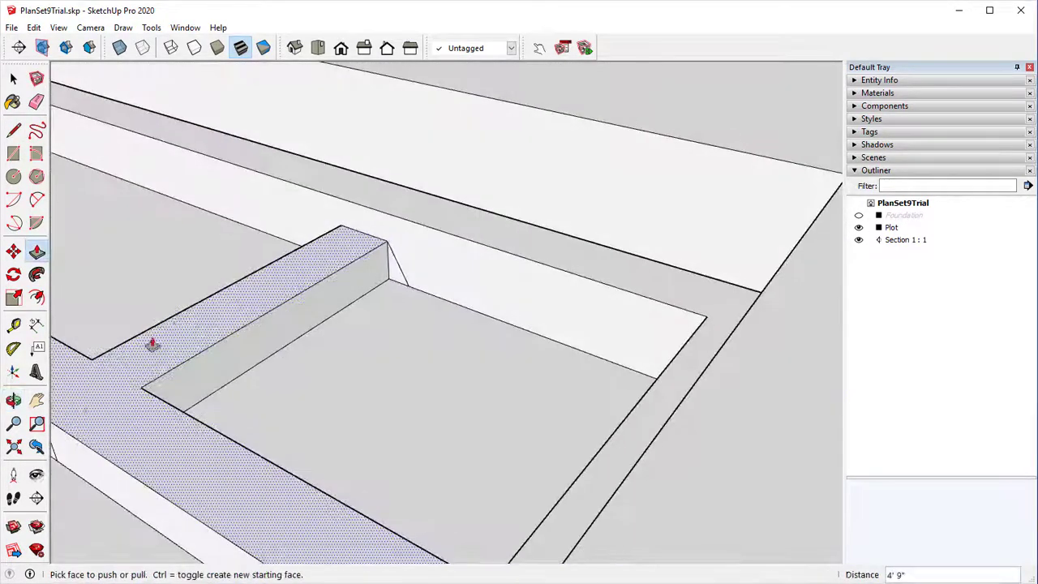
left_click(394, 283)
left_click(178, 401)
middle_click_drag(178, 401, 681, 287)
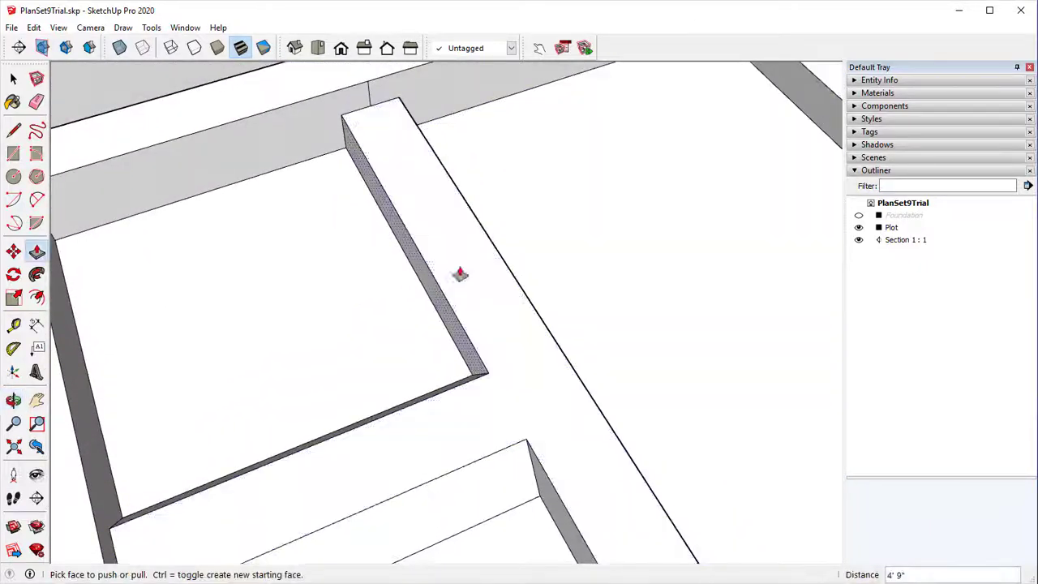
Step: Draw diagonal slope edges from both top corners of the second footing's end down to the wall edges
left_click(14, 129)
middle_click_drag(122, 142, 365, 114)
left_click(365, 110)
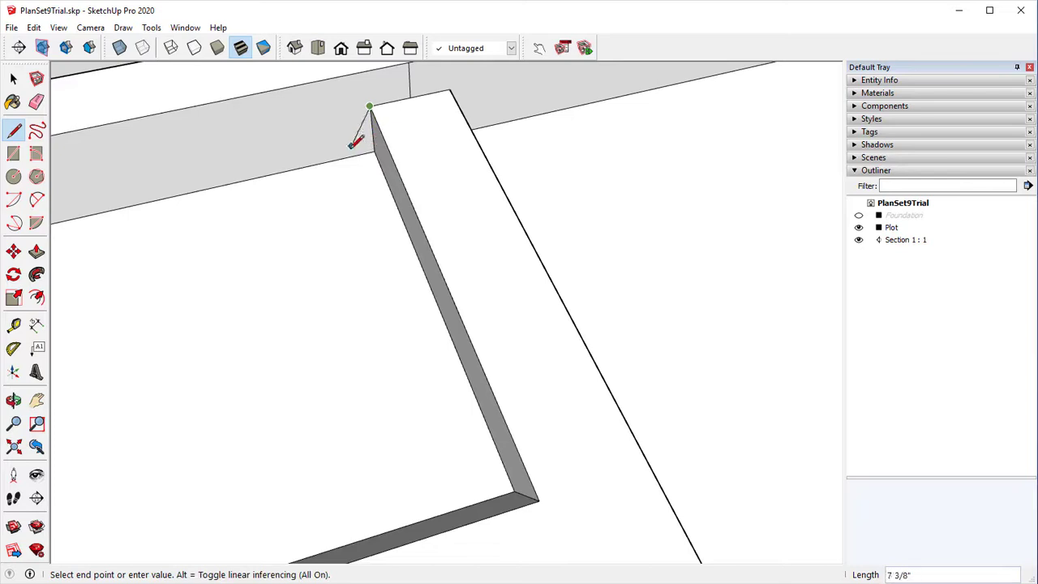
left_click(344, 156)
middle_click_drag(426, 220, 297, 430)
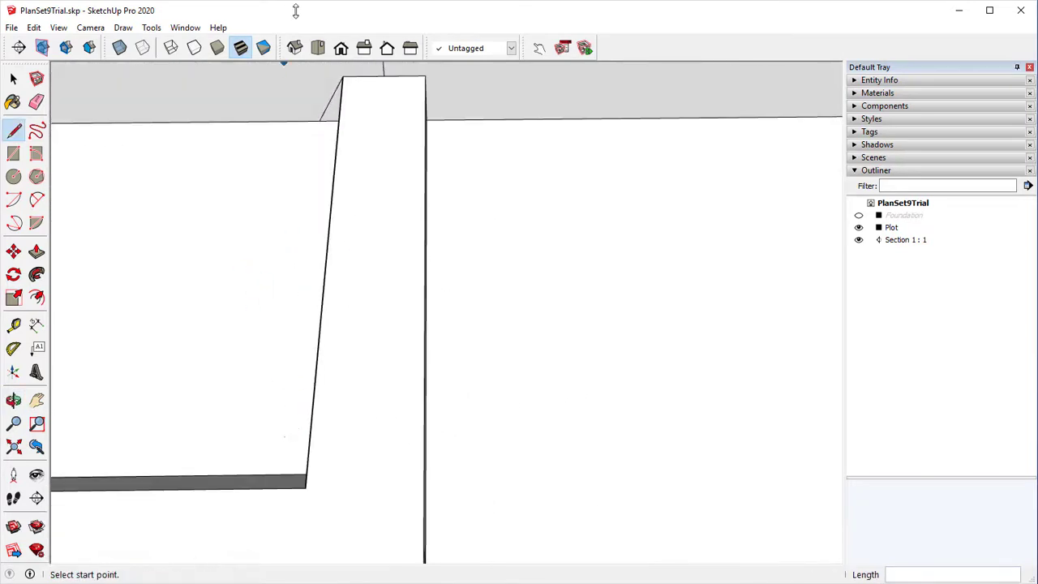
middle_click_drag(442, 250, 300, 202)
left_click(523, 98)
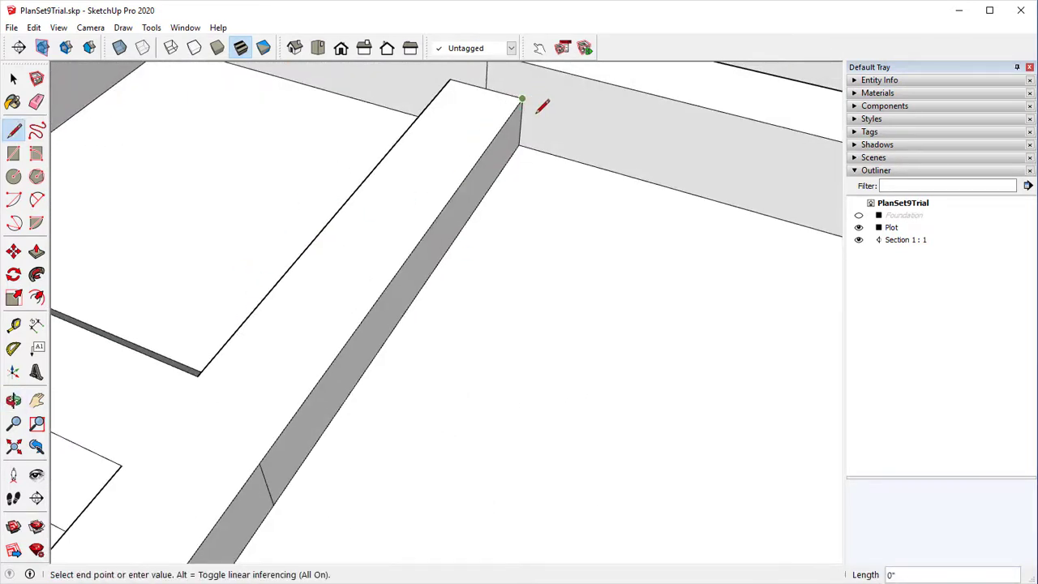
left_click(551, 154)
middle_click_drag(458, 187, 482, 236)
Step: Adjust the small face above the footing end with Push/Pull
key("p")
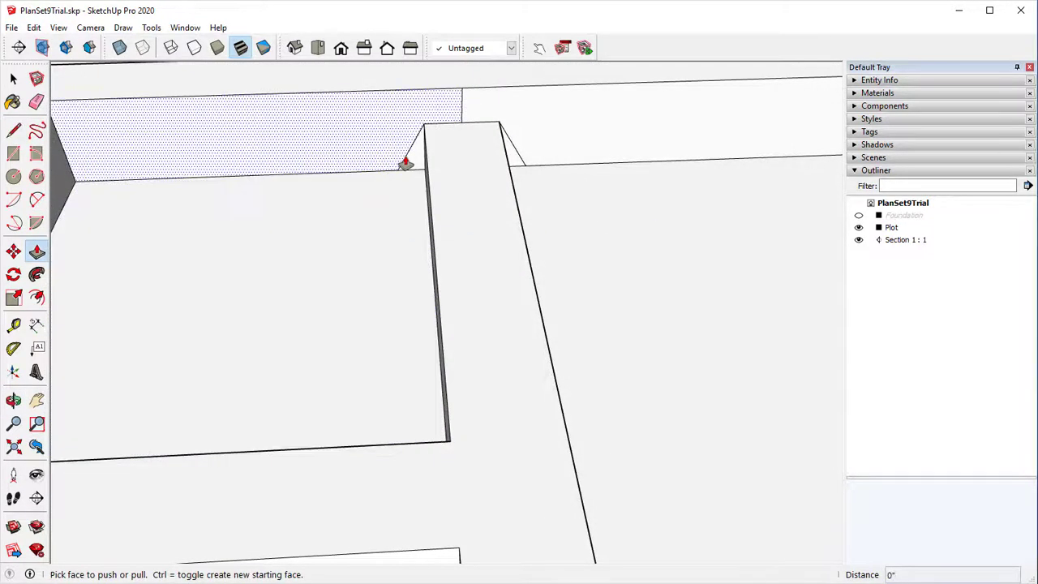
left_click(406, 163)
left_click(408, 163)
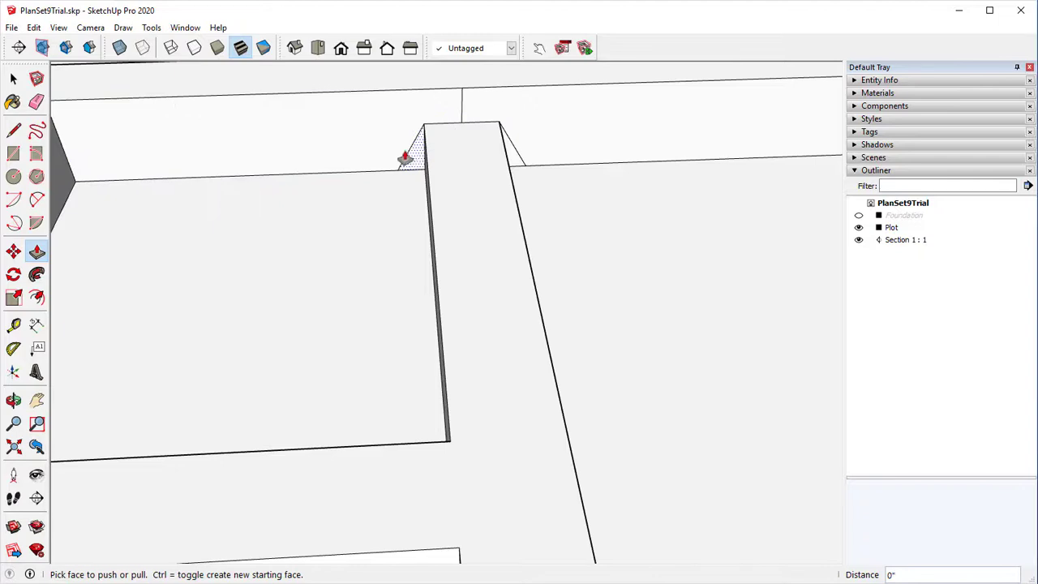
left_click(403, 162)
left_click(397, 168)
Step: Extrude both triangular faces of the second footing about 5' 9" along its length
left_click(409, 165)
middle_click_drag(389, 234, 584, 391)
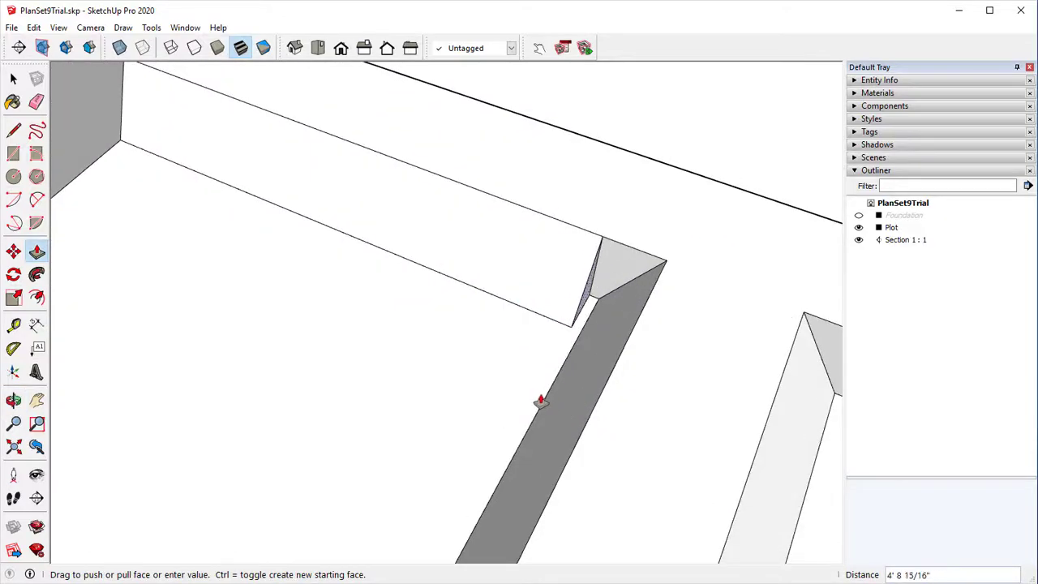
left_click(552, 401)
middle_click_drag(581, 419, 472, 216)
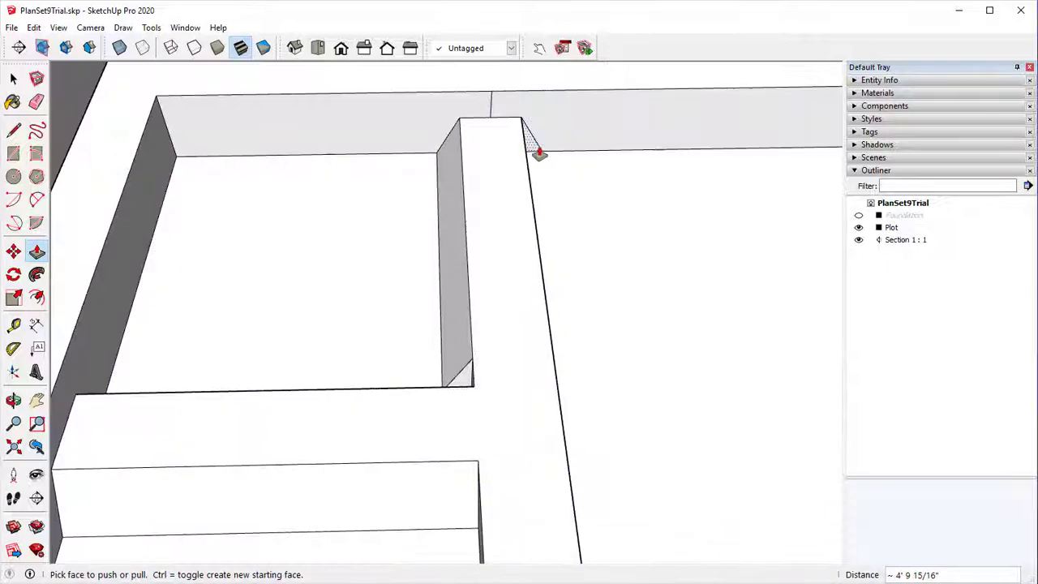
left_click(539, 154)
middle_click_drag(586, 428, 378, 446)
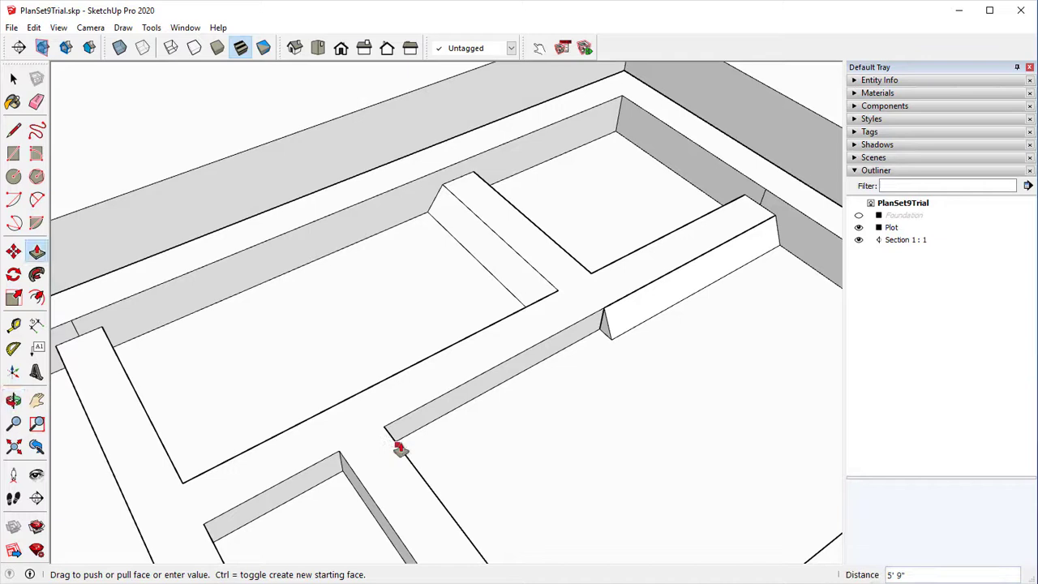
left_click(575, 339)
left_click(606, 320)
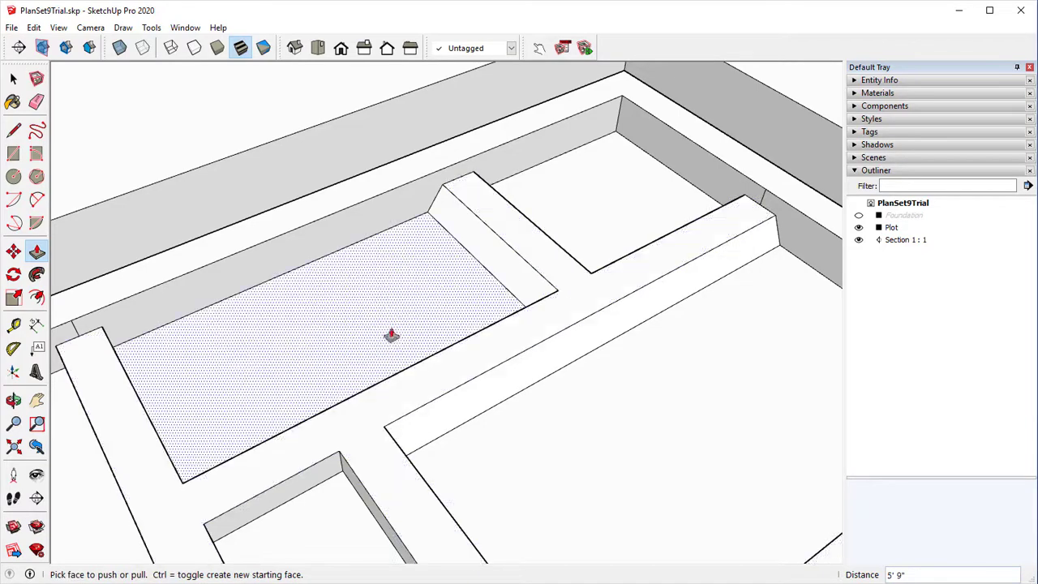
middle_click_drag(392, 336, 756, 422)
Step: Draw a diagonal slope edge from the T-junction corner down to the footing base
scroll(488, 359, "up", 3)
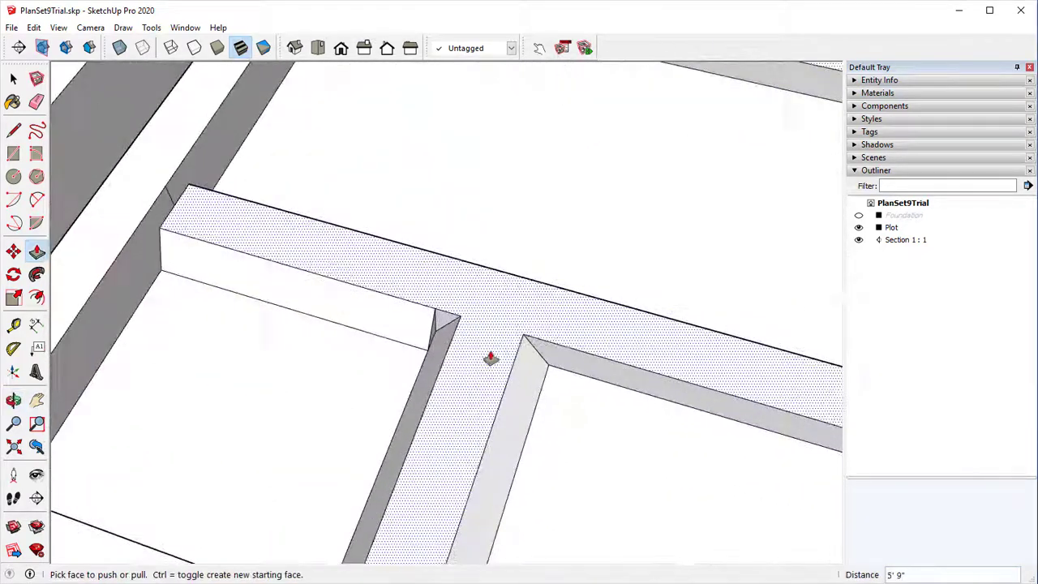
scroll(115, 213, "up", 3)
left_click(14, 130)
scroll(340, 307, "up", 2)
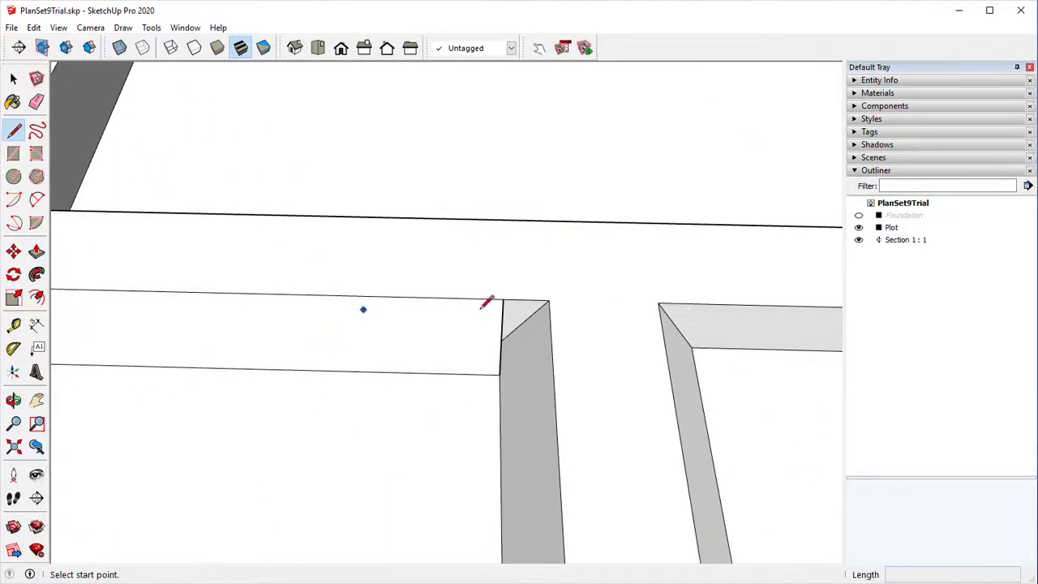
left_click(549, 301)
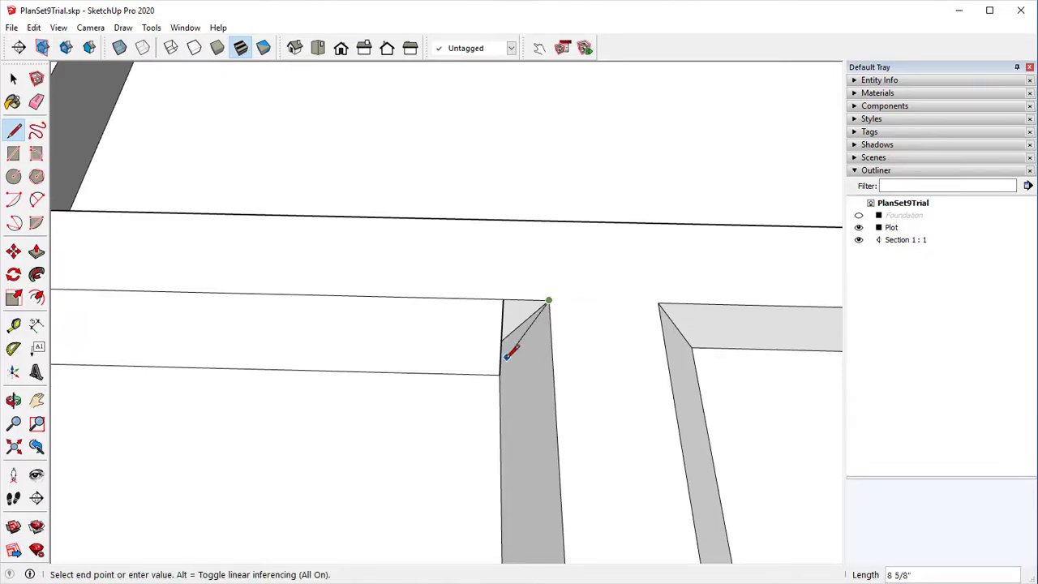
left_click(499, 373)
middle_click_drag(500, 374, 555, 239)
Step: Erase the leftover short vertical edge at the junction
left_click(37, 102)
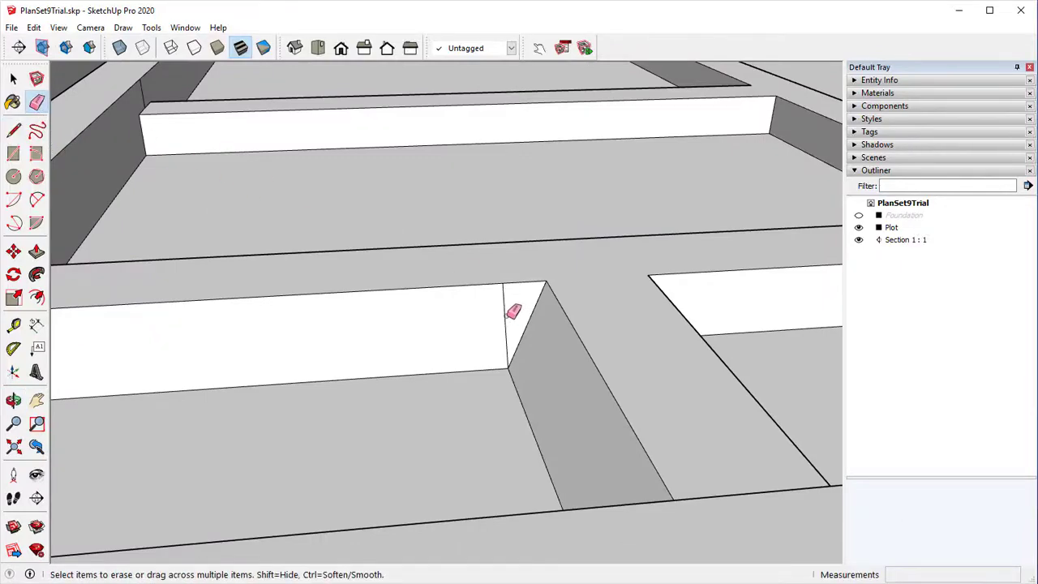
left_click(508, 317)
mouse_move(549, 336)
middle_mouse_down()
mouse_move(428, 352)
mouse_move(475, 365)
mouse_move(128, 529)
mouse_move(493, 419)
mouse_move(343, 365)
mouse_move(532, 227)
middle_mouse_up()
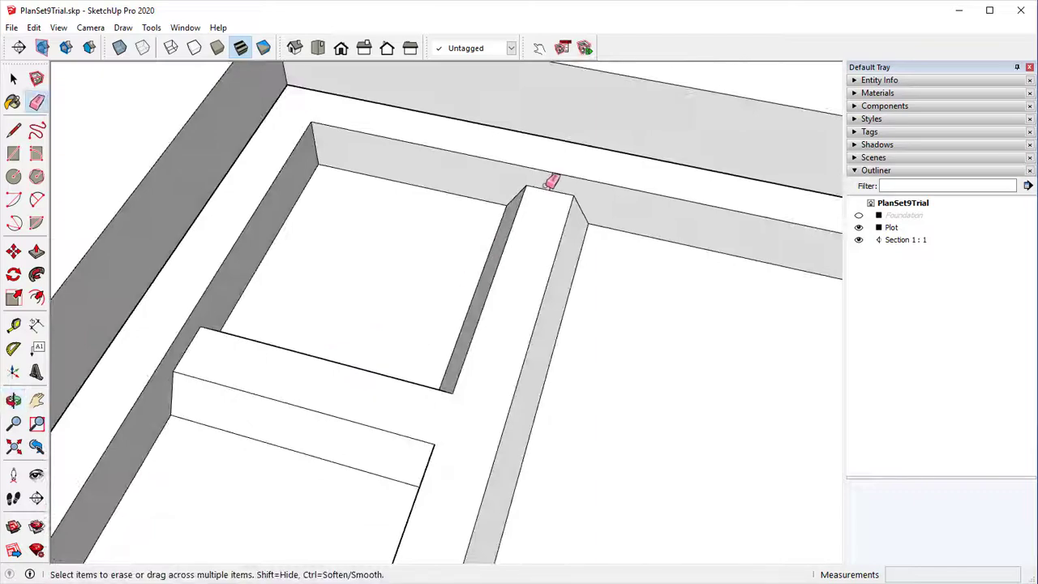
mouse_move(572, 254)
middle_mouse_down()
mouse_move(445, 248)
mouse_move(482, 295)
mouse_move(437, 284)
mouse_move(547, 308)
mouse_move(528, 372)
mouse_move(502, 397)
mouse_move(579, 234)
mouse_move(432, 243)
mouse_move(512, 336)
mouse_move(359, 365)
middle_mouse_up()
scroll(397, 197, "up", 5)
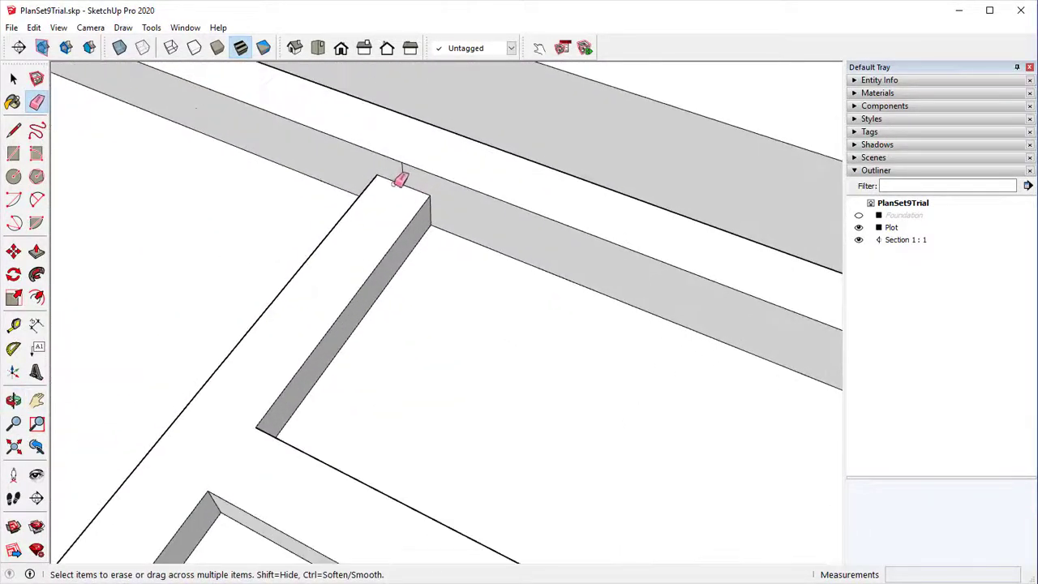
Step: Draw a slope edge from the next footing end's top corner down to the lower edge
left_click(14, 130)
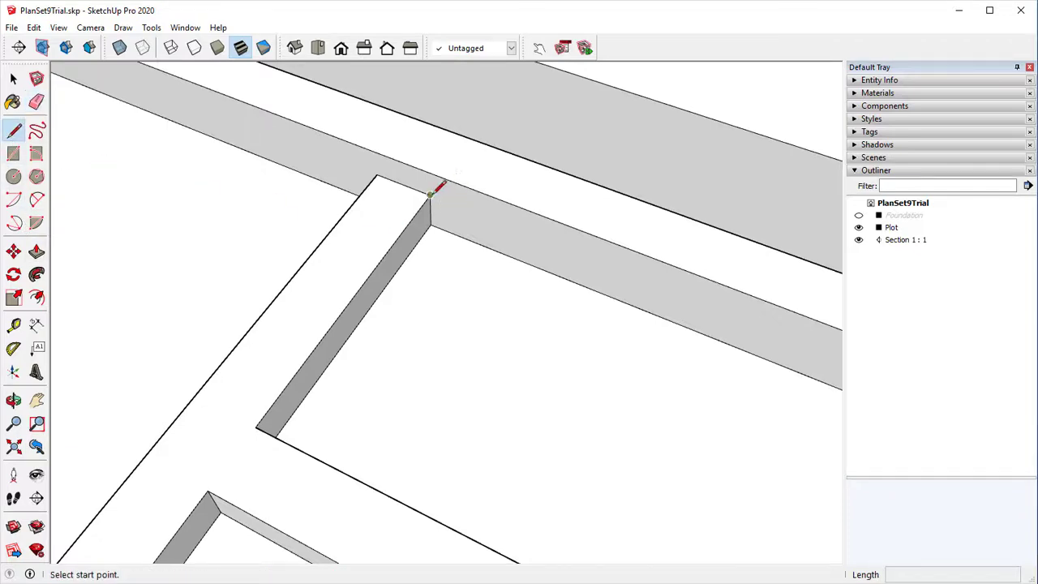
left_click(430, 194)
key("Escape")
middle_click_drag(382, 262, 556, 215)
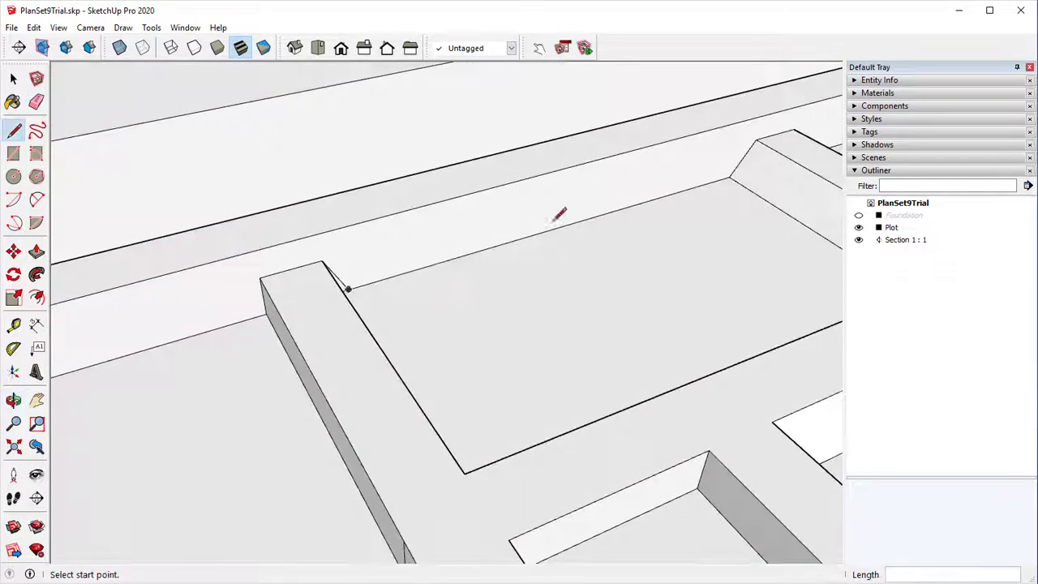
scroll(522, 220, "up", 4)
left_click(372, 183)
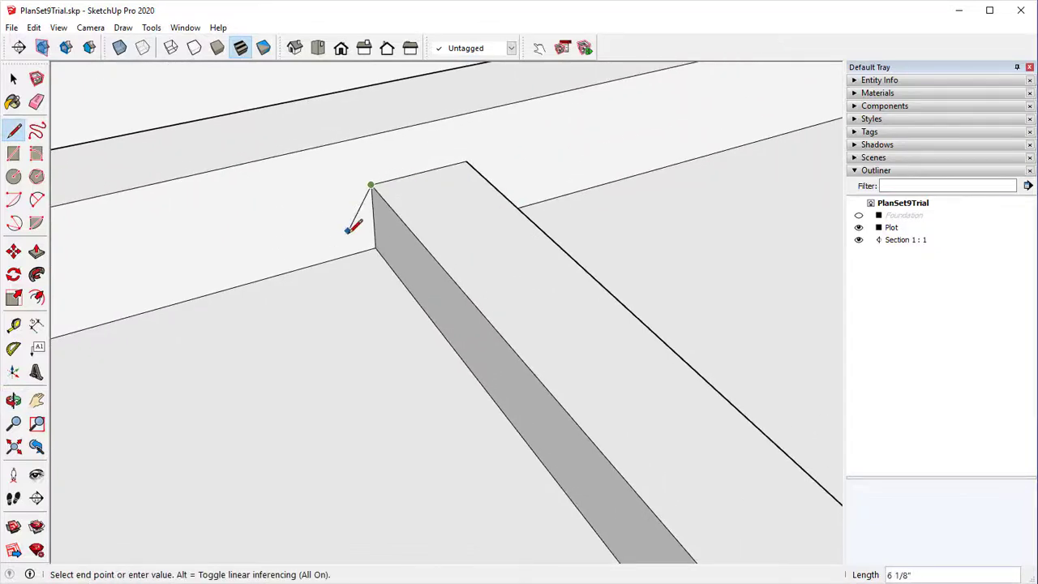
left_click(332, 259)
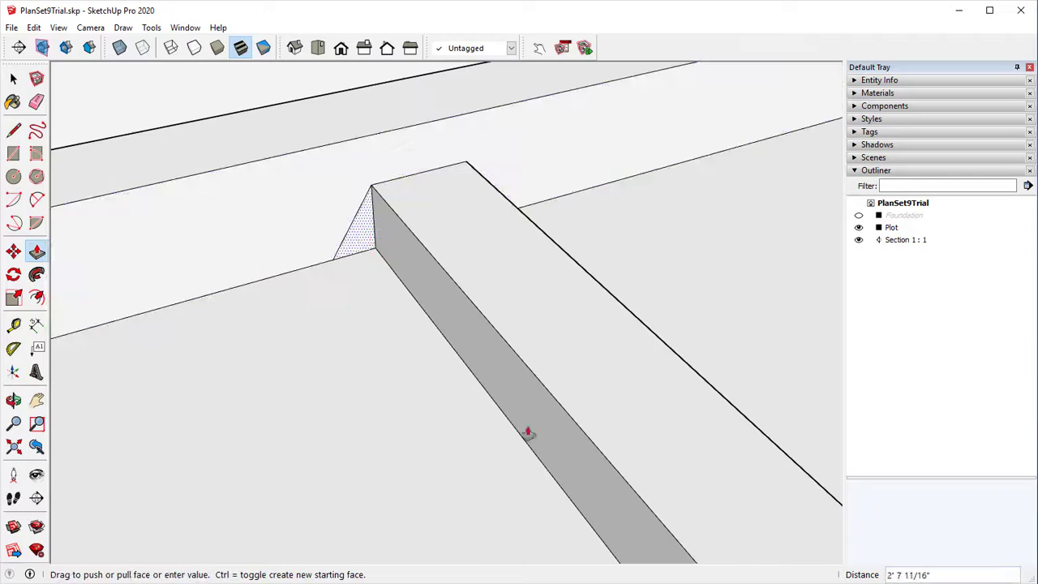
Step: Extend the triangular end face about 3' 9 7/8" until it meets the adjoining wall
middle_click_drag(527, 432, 568, 338)
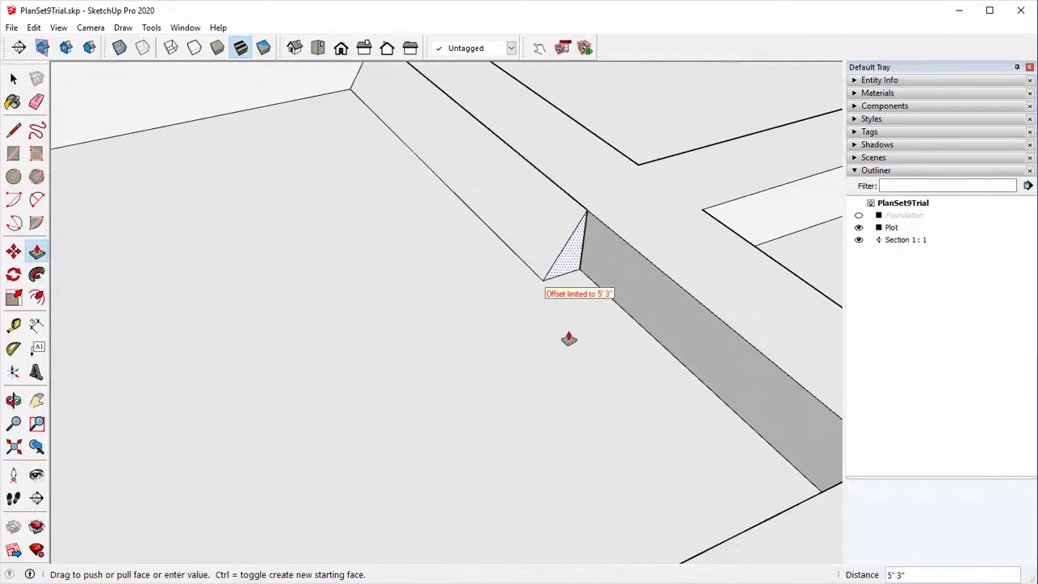
left_click(575, 273)
left_click(567, 271)
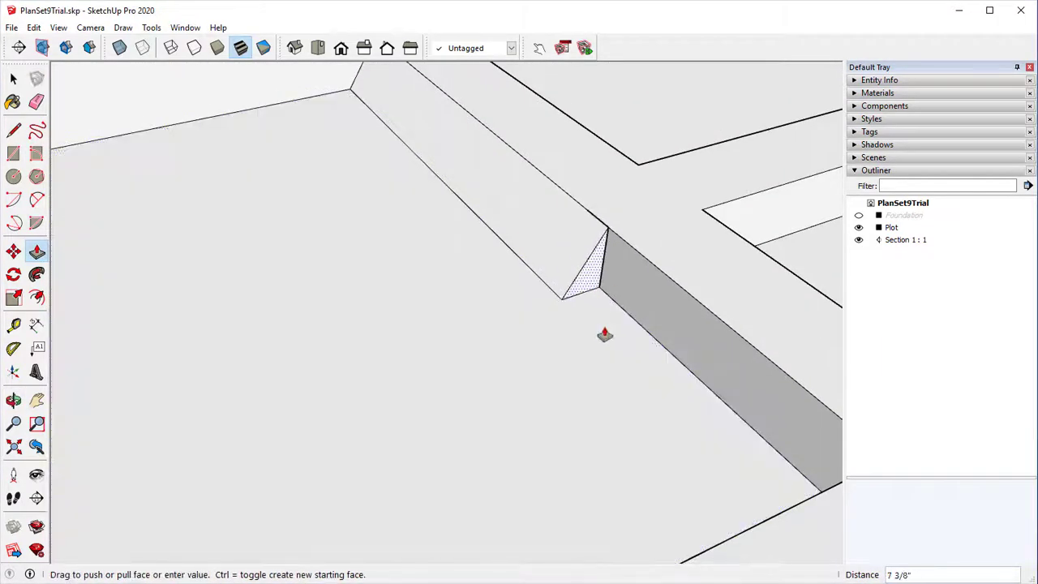
middle_click_drag(688, 436, 421, 254)
left_click(540, 427)
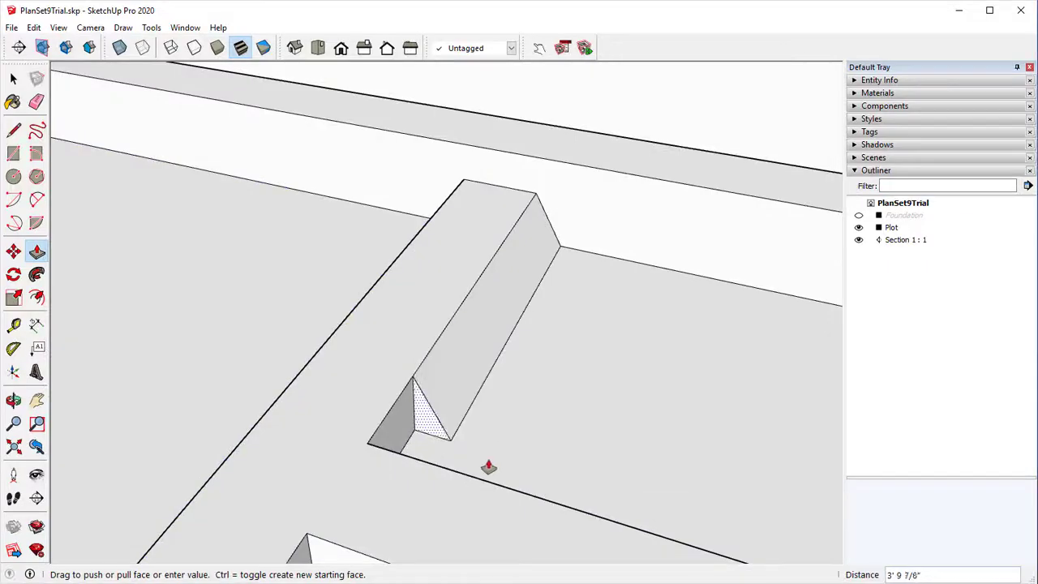
middle_click_drag(506, 497, 548, 470)
scroll(264, 275, "up", 3)
scroll(324, 292, "down", 5)
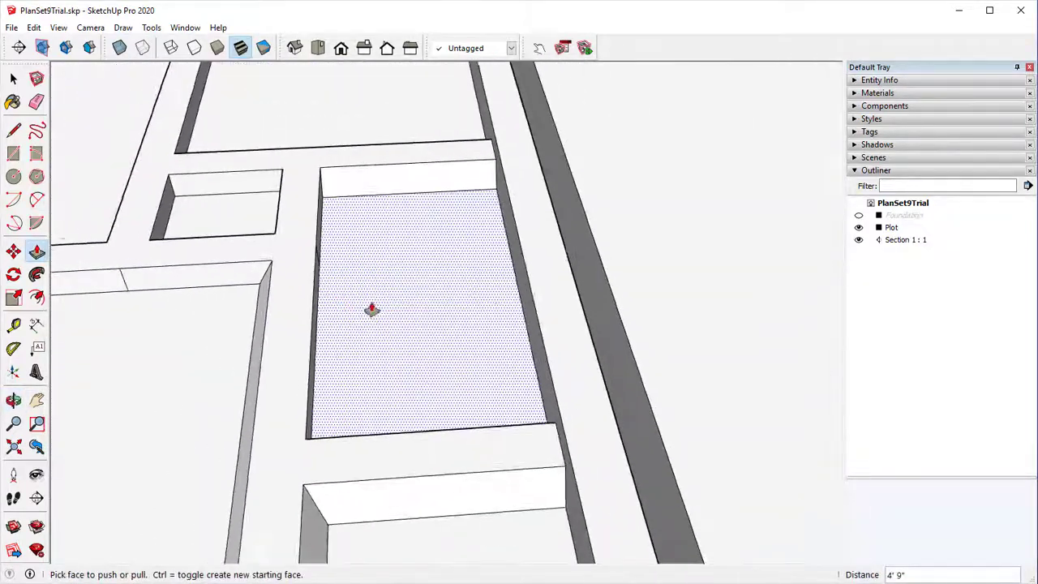
mouse_move(371, 308)
middle_mouse_down()
mouse_move(470, 267)
mouse_move(255, 224)
mouse_move(519, 197)
middle_mouse_up()
scroll(511, 194, "up", 10)
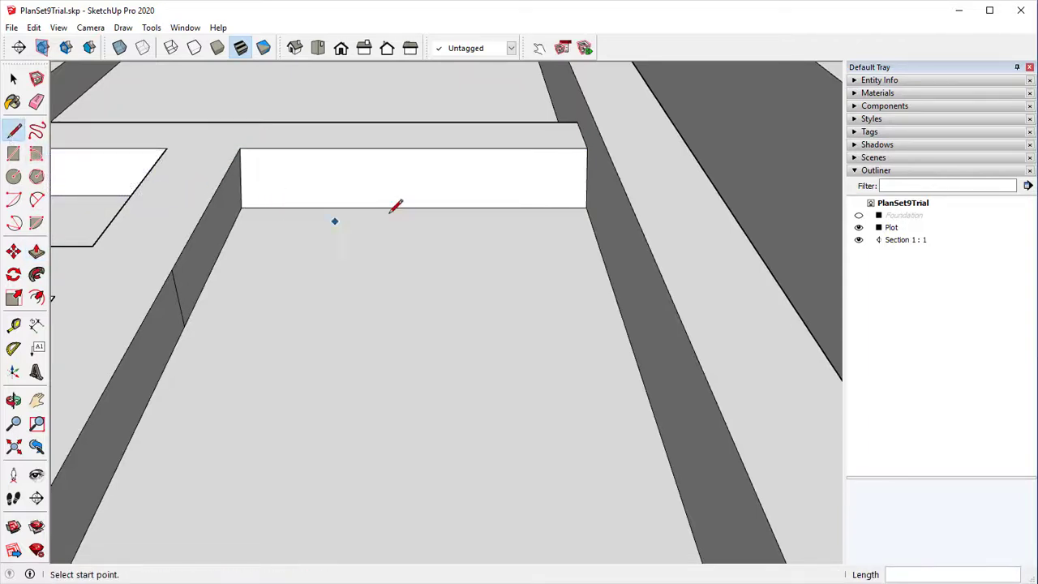
Step: Draw an edge across the walled room's floor to the opposite wall base
scroll(267, 222, "down", 6)
middle_click_drag(341, 208, 478, 365)
scroll(352, 260, "up", 5)
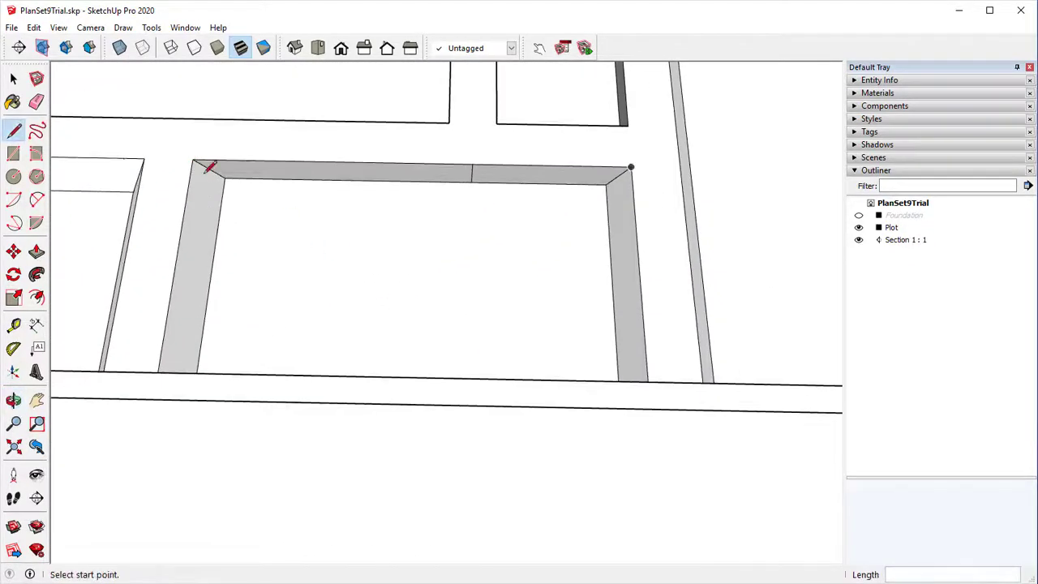
middle_click_drag(633, 212, 320, 254)
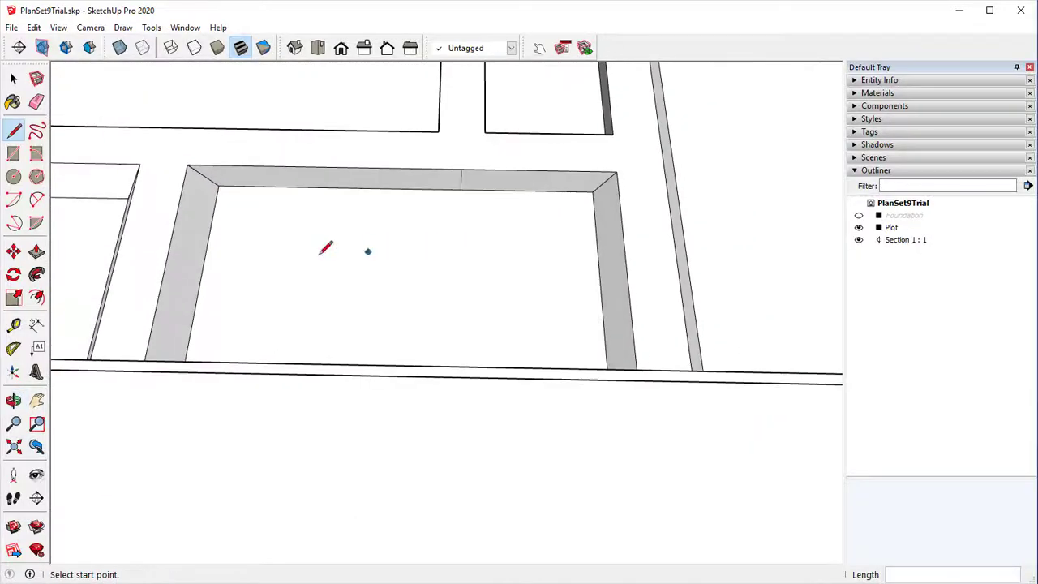
mouse_move(247, 215)
middle_mouse_down()
mouse_move(236, 317)
mouse_move(240, 231)
middle_mouse_up()
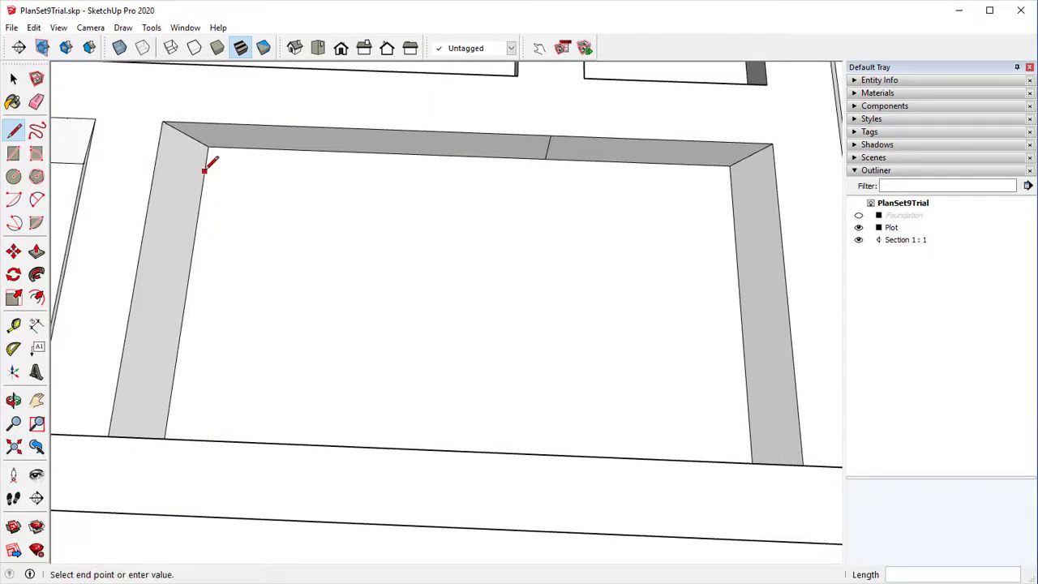
left_click(732, 188)
middle_click_drag(732, 189, 307, 158)
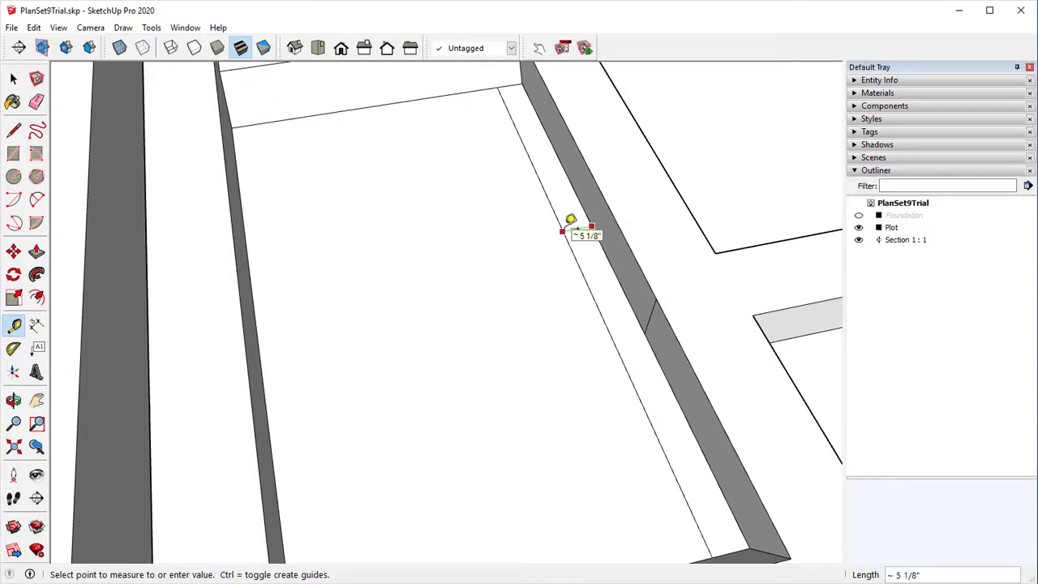
Step: Draw the inner corner edge from the wall's top corner to the lower corner, closing the sloped face
middle_click_drag(200, 132, 303, 257)
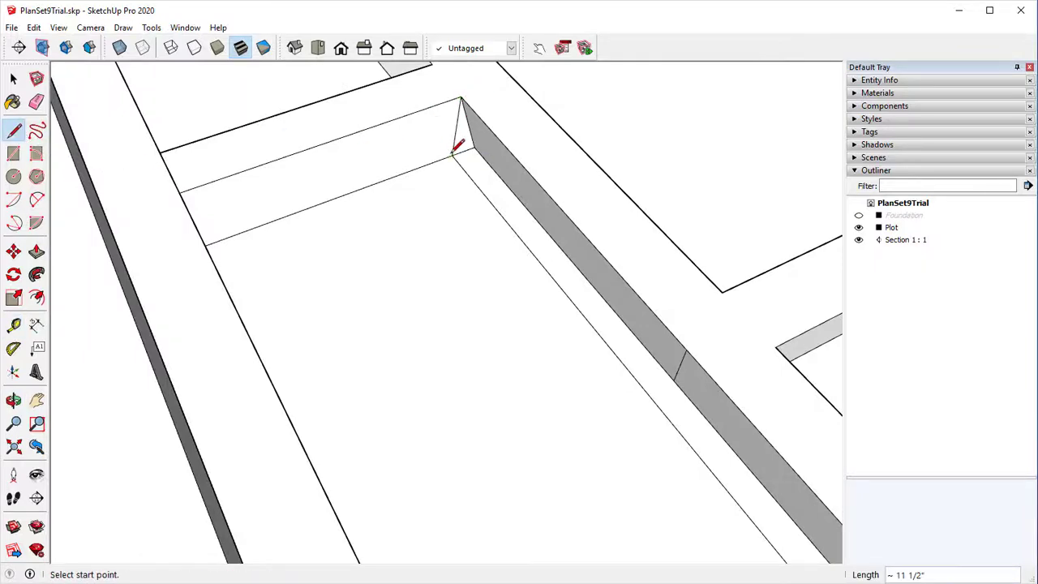
mouse_move(452, 153)
middle_mouse_down()
mouse_move(598, 259)
mouse_move(341, 265)
mouse_move(573, 193)
middle_mouse_up()
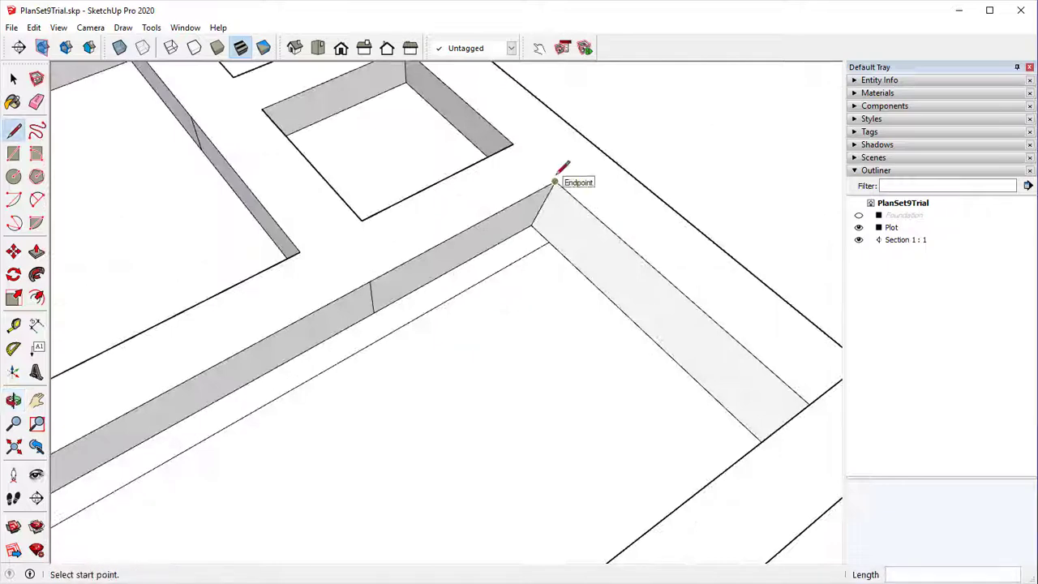
left_click(548, 240)
mouse_move(542, 241)
middle_mouse_down()
mouse_move(313, 266)
mouse_move(352, 300)
mouse_move(460, 285)
mouse_move(559, 331)
mouse_move(498, 364)
mouse_move(651, 435)
mouse_move(635, 429)
mouse_move(718, 398)
mouse_move(750, 372)
middle_mouse_up()
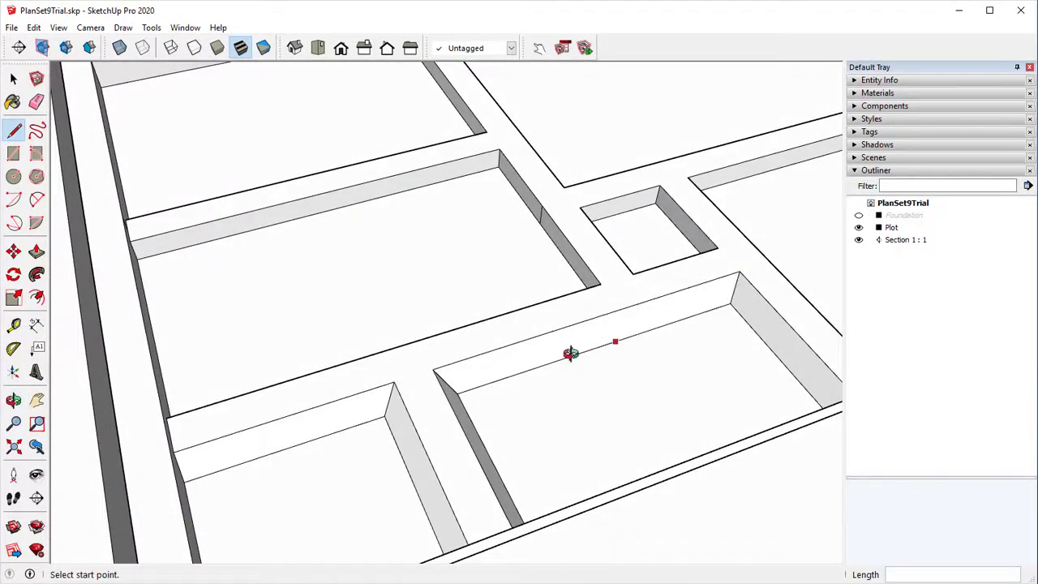
mouse_move(571, 354)
middle_mouse_down()
mouse_move(394, 375)
mouse_move(518, 387)
mouse_move(364, 431)
mouse_move(378, 446)
middle_mouse_up()
scroll(443, 248, "up", 3)
Step: Offset the small square box's top face inward to make an inset outline
mouse_move(443, 248)
middle_mouse_down()
mouse_move(375, 345)
mouse_move(381, 431)
mouse_move(447, 375)
mouse_move(494, 389)
mouse_move(364, 330)
middle_mouse_up()
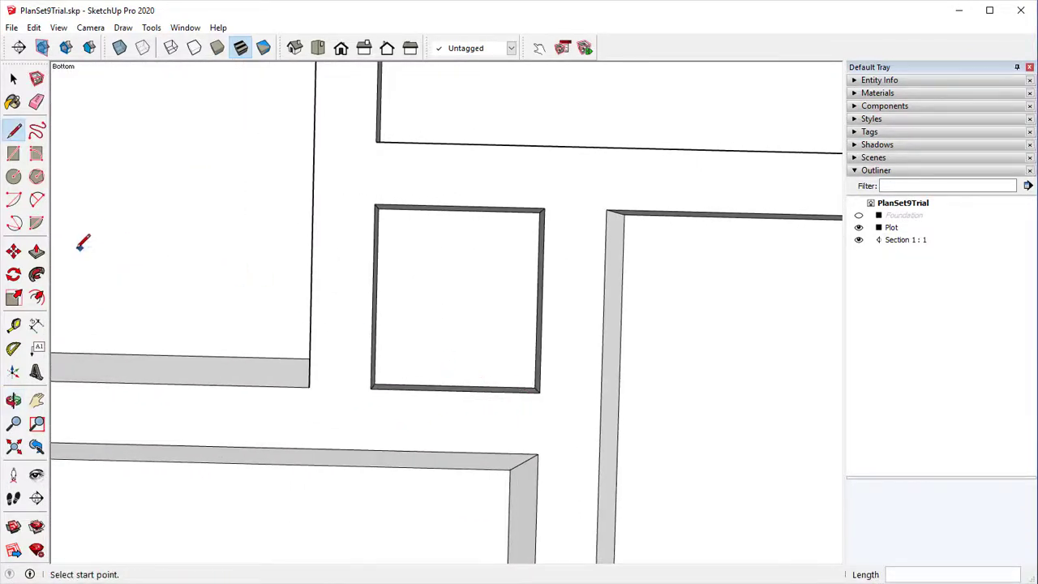
left_click(38, 298)
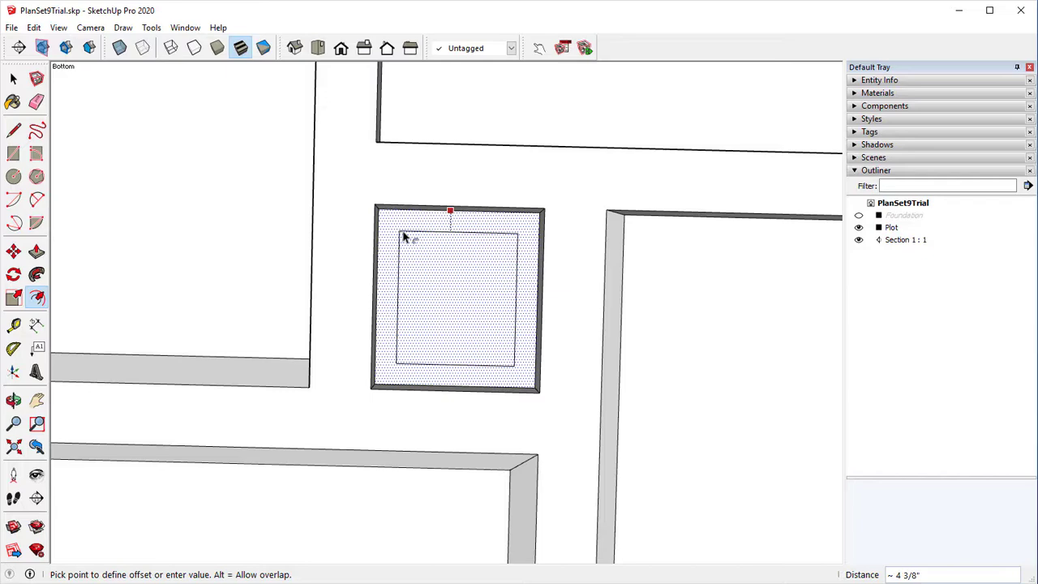
left_click(403, 235)
middle_click_drag(413, 243, 96, 185)
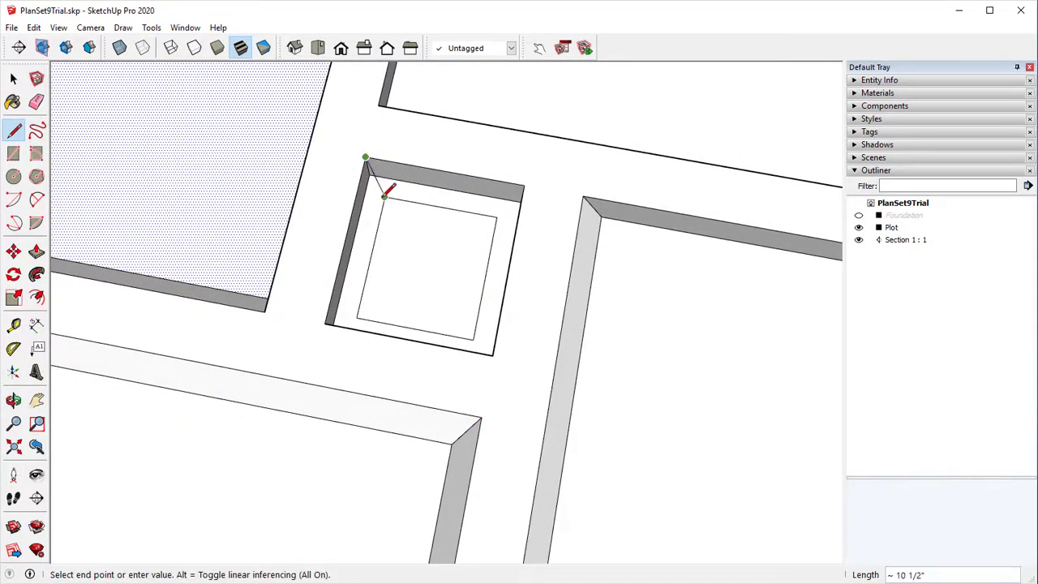
Step: Draw diagonal edges joining each inner outline corner to its outer corner
middle_click_drag(411, 247, 446, 204)
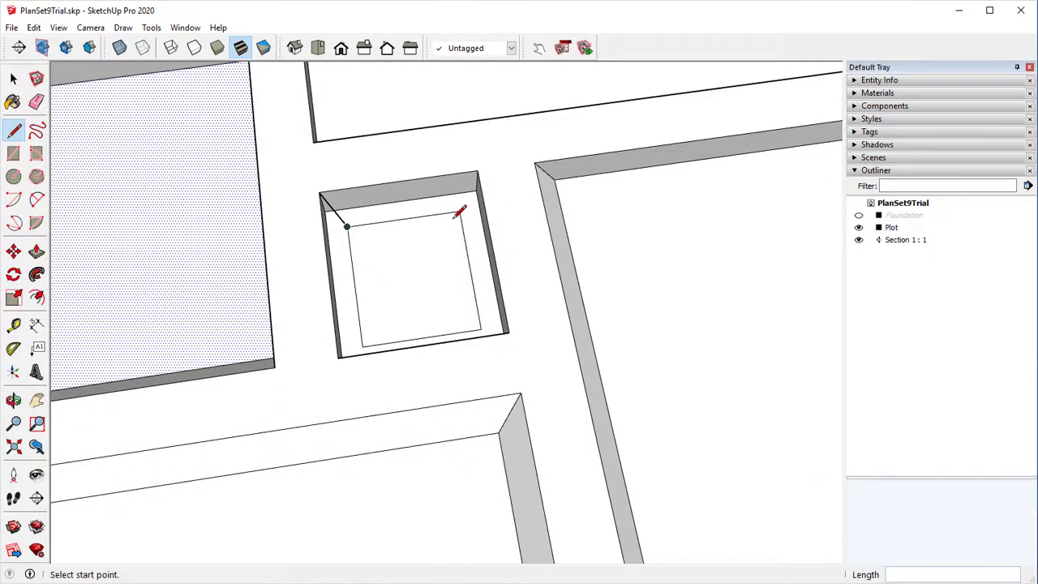
key("Escape")
middle_click_drag(424, 238, 504, 325)
left_click(516, 280)
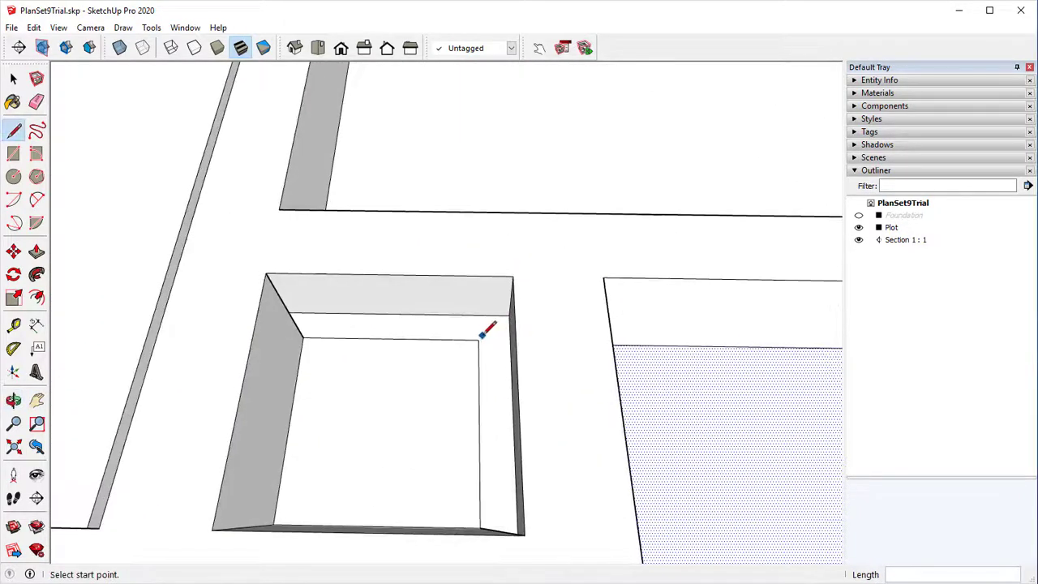
left_click(516, 277)
mouse_move(516, 278)
middle_mouse_down()
mouse_move(477, 359)
mouse_move(674, 297)
mouse_move(424, 262)
mouse_move(343, 455)
mouse_move(287, 216)
mouse_move(472, 289)
mouse_move(410, 313)
mouse_move(581, 263)
mouse_move(589, 396)
mouse_move(493, 407)
mouse_move(548, 507)
mouse_move(388, 324)
mouse_move(400, 199)
mouse_move(401, 282)
mouse_move(179, 242)
mouse_move(426, 254)
mouse_move(621, 179)
mouse_move(389, 236)
mouse_move(395, 313)
mouse_move(586, 320)
mouse_move(463, 251)
middle_mouse_up()
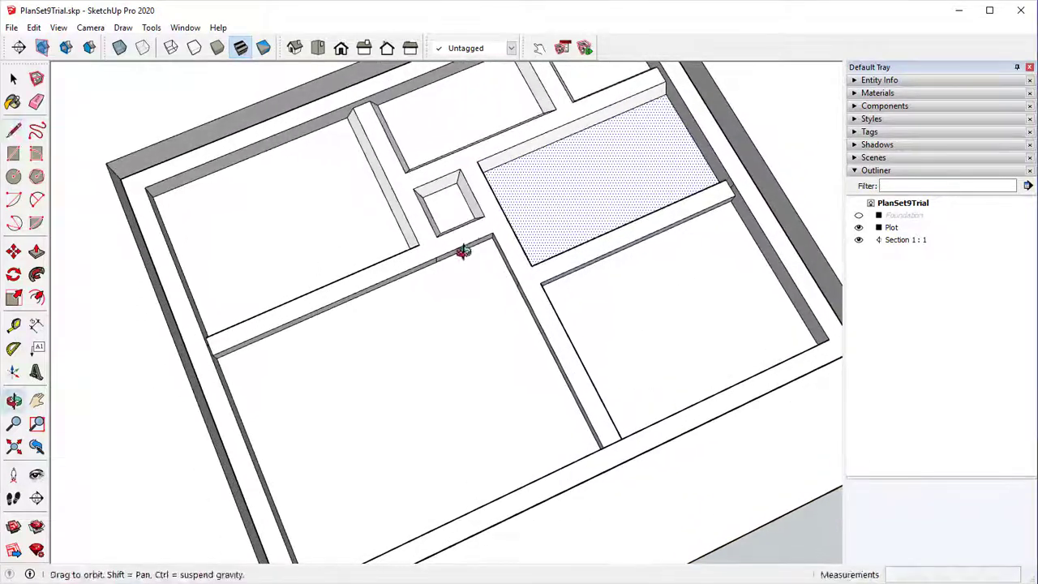
Step: Orbit the view to survey the whole foundation floor plan
scroll(686, 354, "down", 3)
middle_click_drag(589, 271, 660, 398)
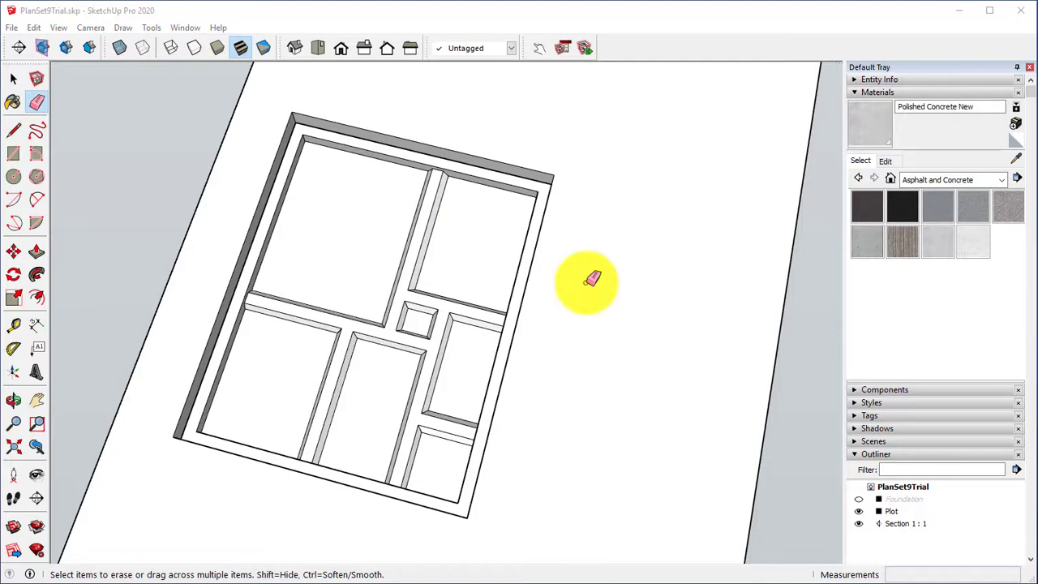
mouse_move(274, 348)
middle_mouse_down()
mouse_move(354, 320)
mouse_move(514, 102)
middle_mouse_up()
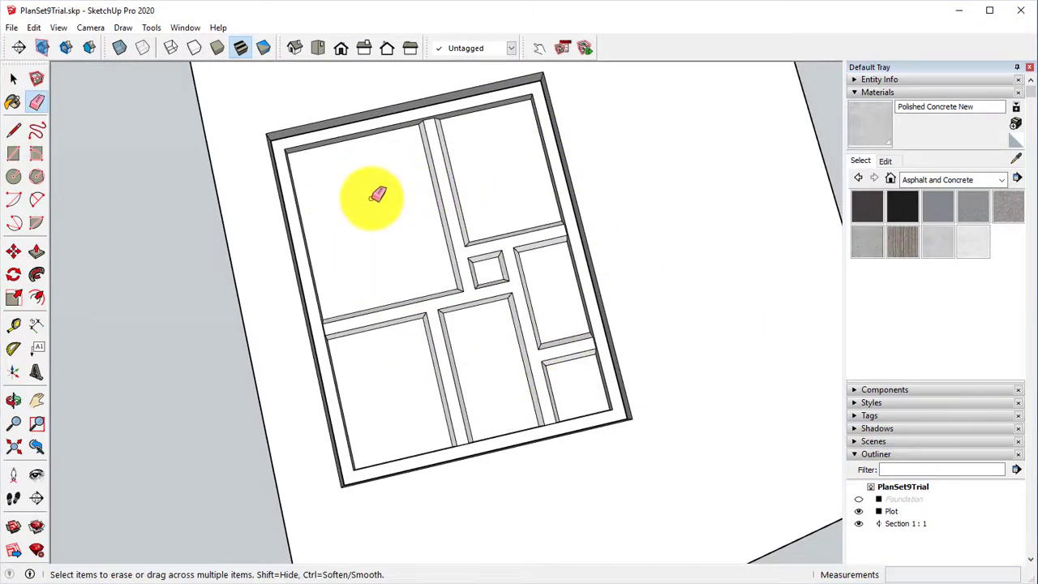
mouse_move(412, 267)
middle_mouse_down()
mouse_move(597, 274)
mouse_move(591, 231)
middle_mouse_up()
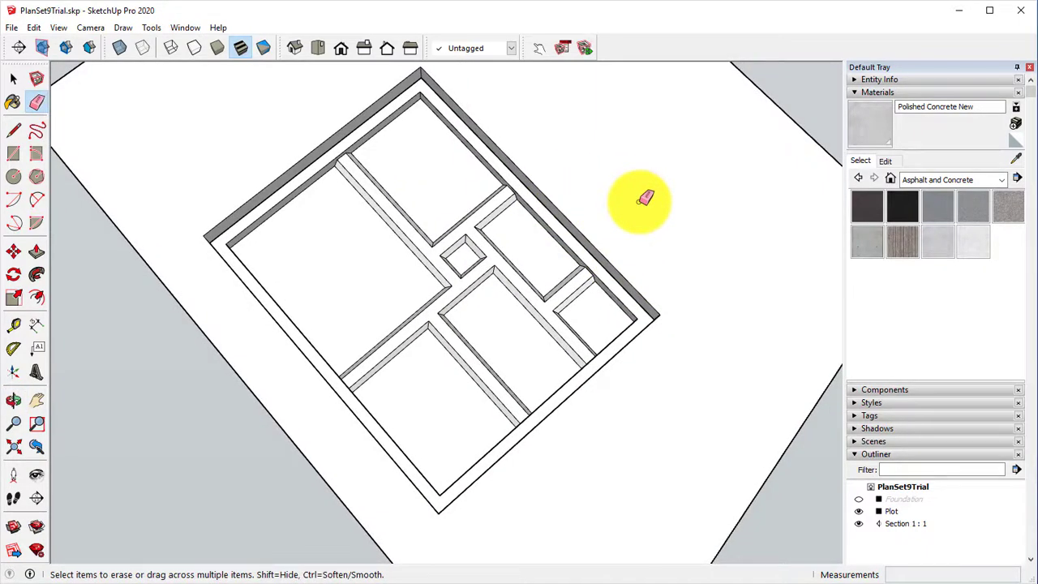
Step: Paint the top room face, corridor floor, square opening, lower-right floor and wall-top strip Polished Concrete New
left_click(13, 102)
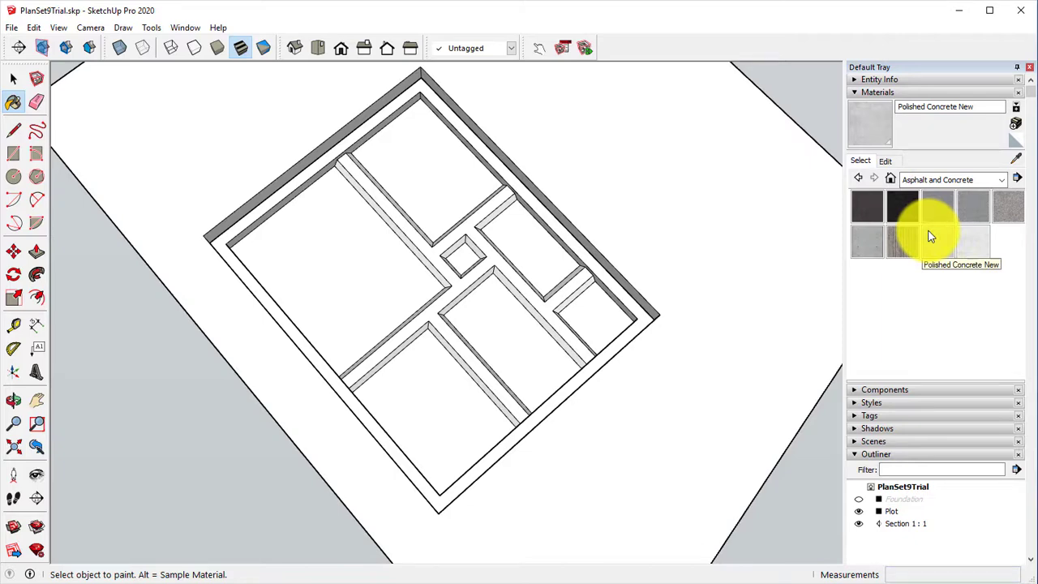
scroll(511, 260, "up", 3)
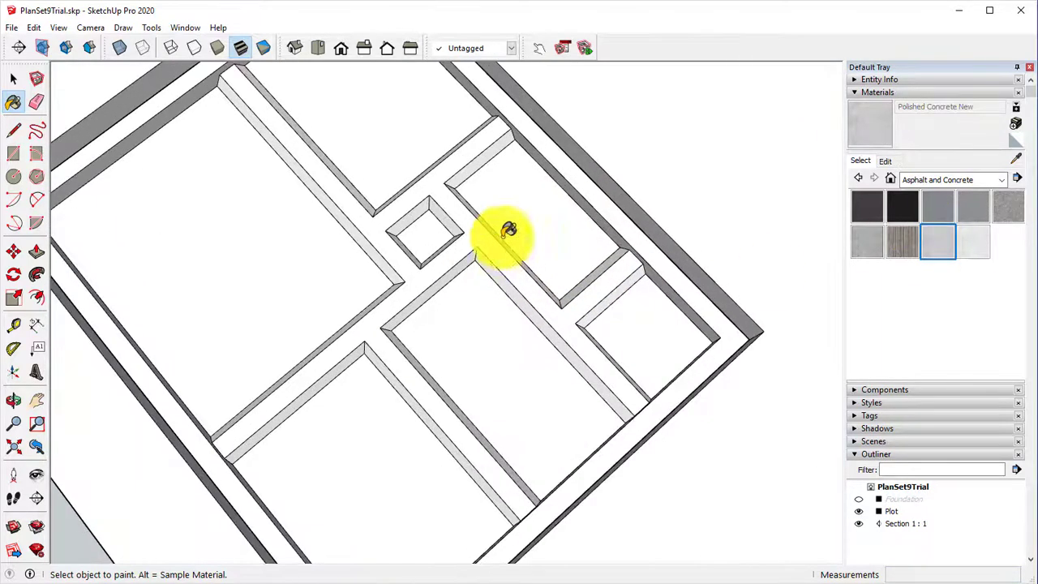
left_click(458, 148)
middle_click_drag(472, 157, 475, 202)
scroll(475, 202, "up", 3)
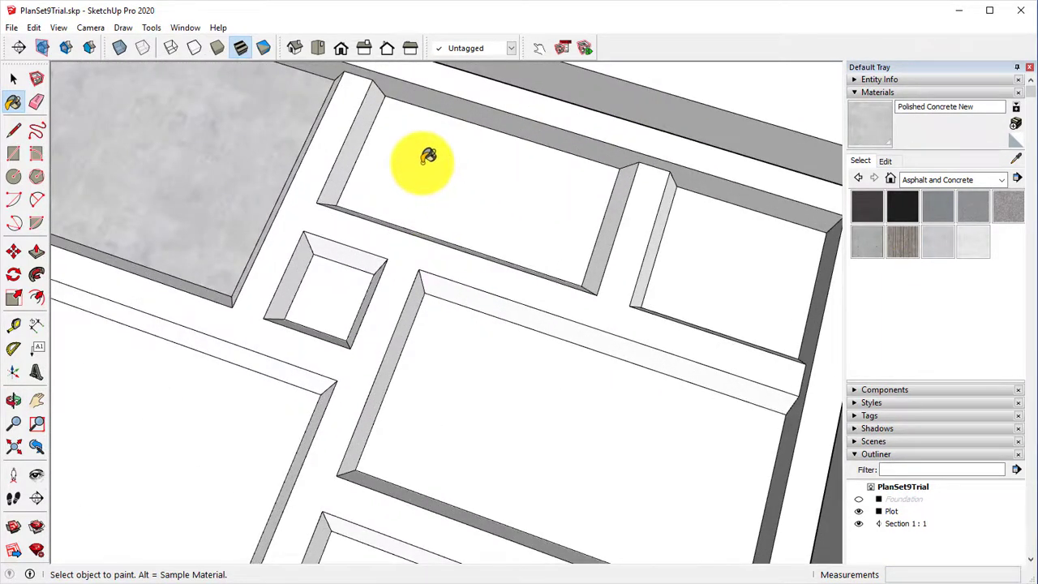
scroll(364, 128, "up", 1)
left_click(360, 132)
left_click(297, 164)
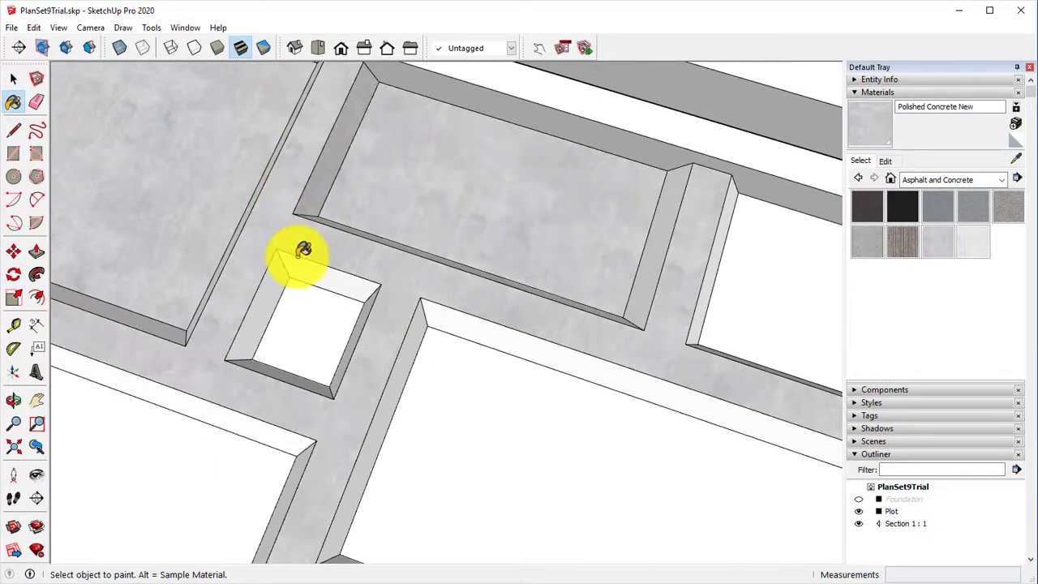
left_click(301, 312)
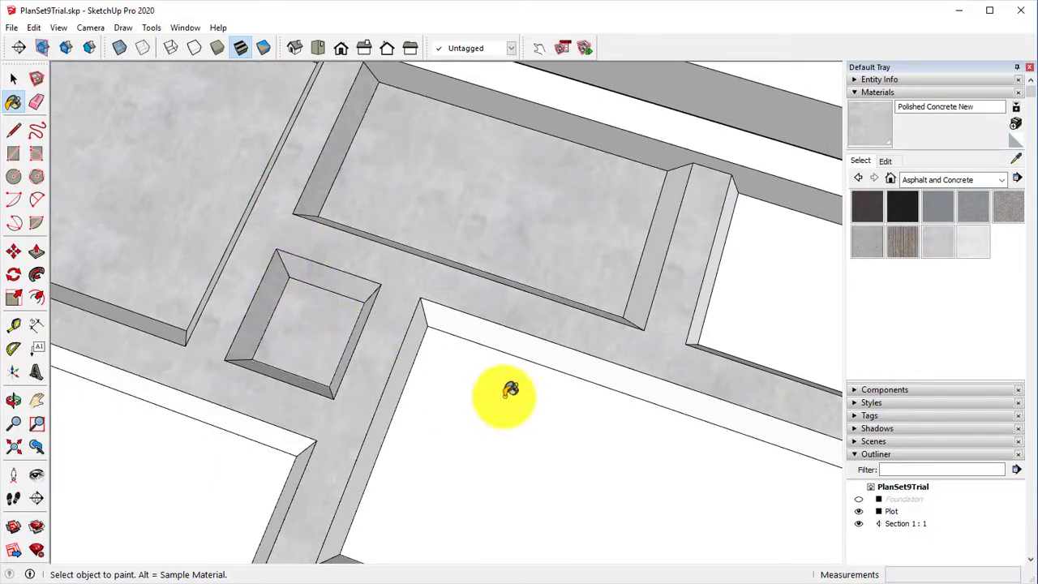
left_click(486, 369)
left_click(440, 326)
Step: Paint the right-hand pocket's recessed floor Polished Concrete New
middle_click_drag(479, 348, 413, 317)
right_click(431, 328)
left_click(536, 305)
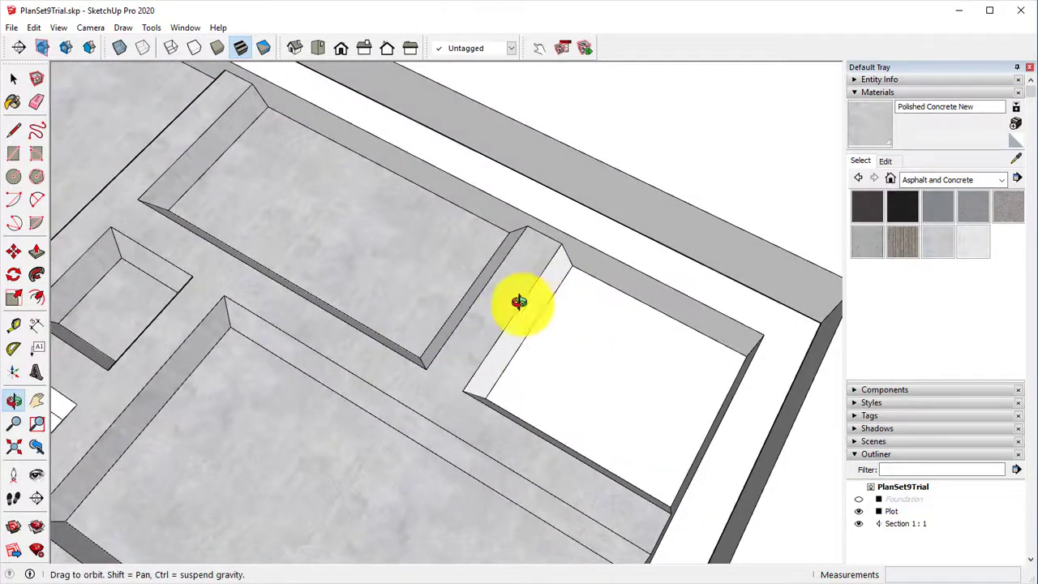
left_click(13, 101)
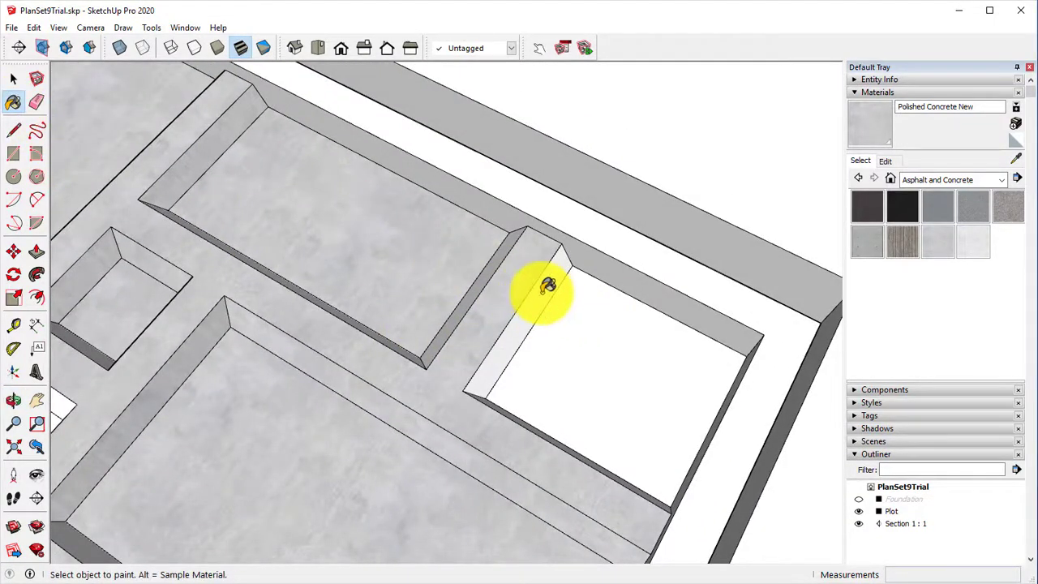
left_click(560, 312)
mouse_move(542, 207)
middle_mouse_down()
mouse_move(560, 295)
mouse_move(479, 270)
mouse_move(441, 319)
mouse_move(653, 316)
mouse_move(463, 341)
mouse_move(540, 267)
mouse_move(422, 267)
middle_mouse_up()
Step: Paint the left ledge top, the white ledge faces and the small pit's inner walls concrete
left_click(328, 278)
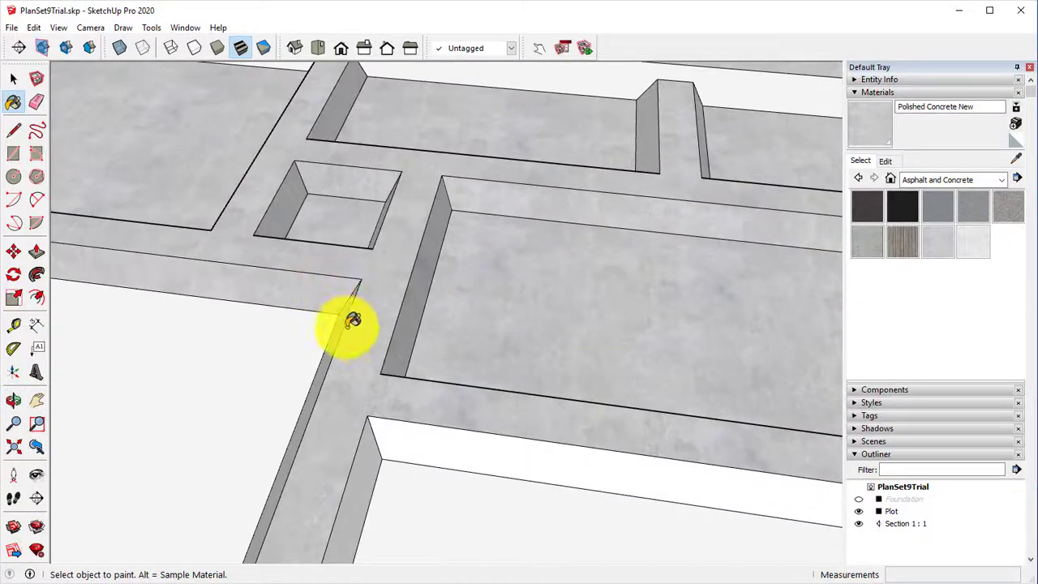
mouse_move(352, 320)
middle_mouse_down()
mouse_move(484, 316)
mouse_move(524, 348)
mouse_move(491, 366)
mouse_move(408, 262)
middle_mouse_up()
left_click(477, 326)
left_click(408, 262)
left_click(267, 300)
middle_click_drag(266, 300, 370, 343)
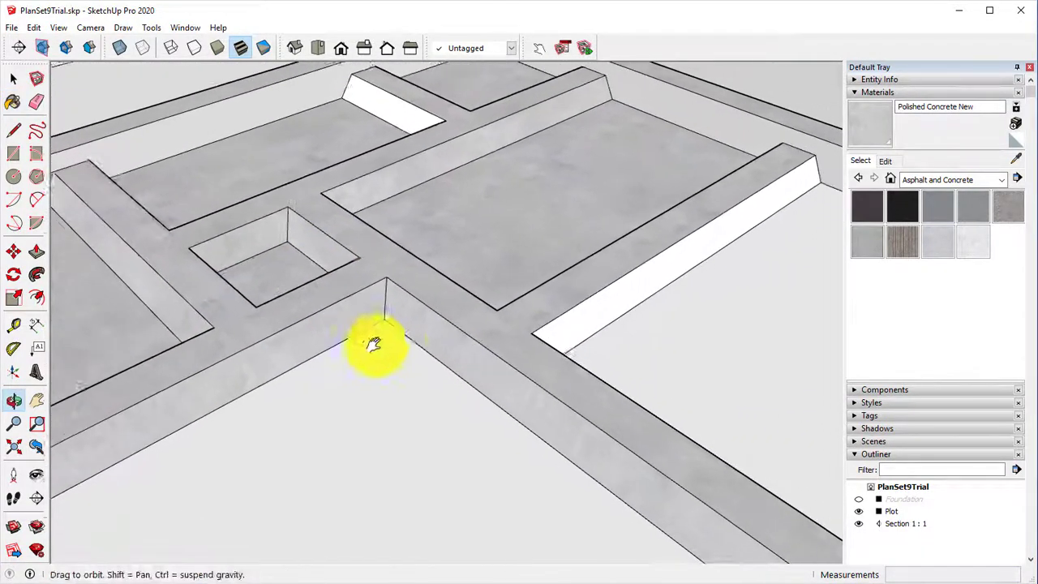
left_click(551, 315)
Step: Paint the back ledge face, the large floor face, the right ledge and both back-corner ledge faces
middle_click_drag(533, 308, 475, 212)
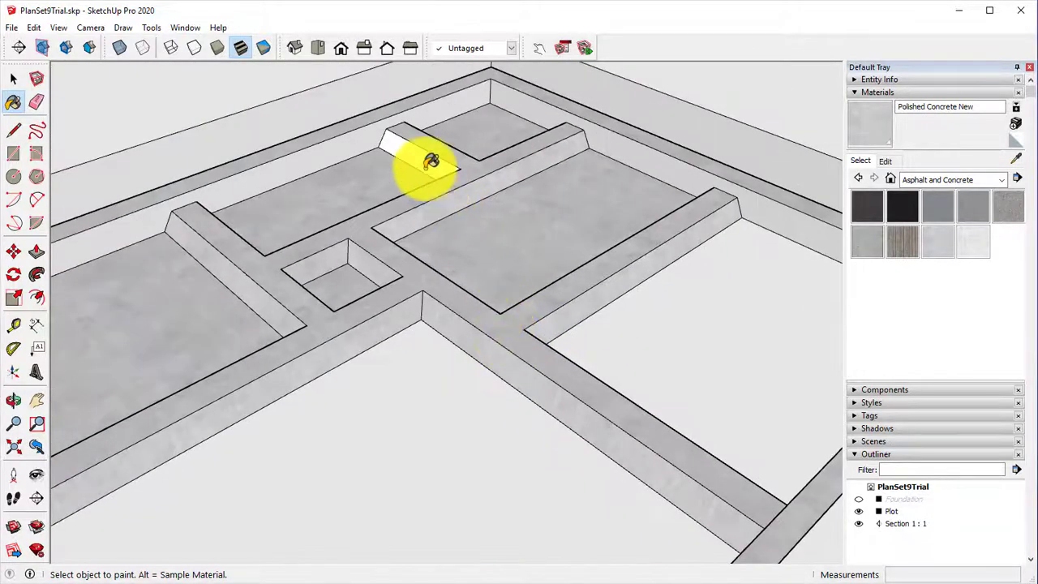
left_click(430, 161)
mouse_move(524, 289)
middle_mouse_down()
mouse_move(548, 267)
mouse_move(603, 298)
mouse_move(459, 308)
mouse_move(528, 297)
middle_mouse_up()
left_click(604, 298)
left_click(528, 297)
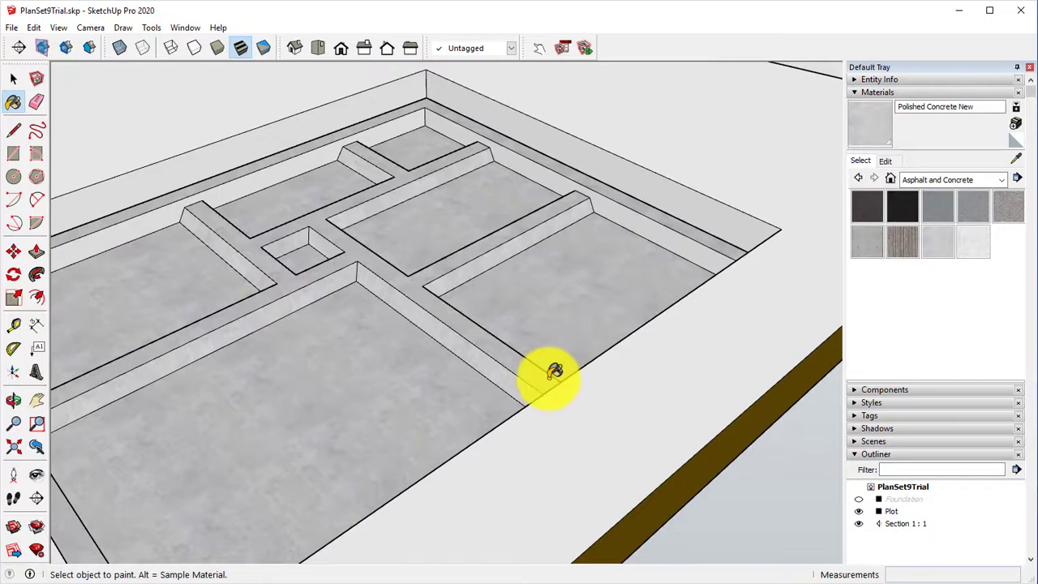
middle_click_drag(554, 371, 475, 238)
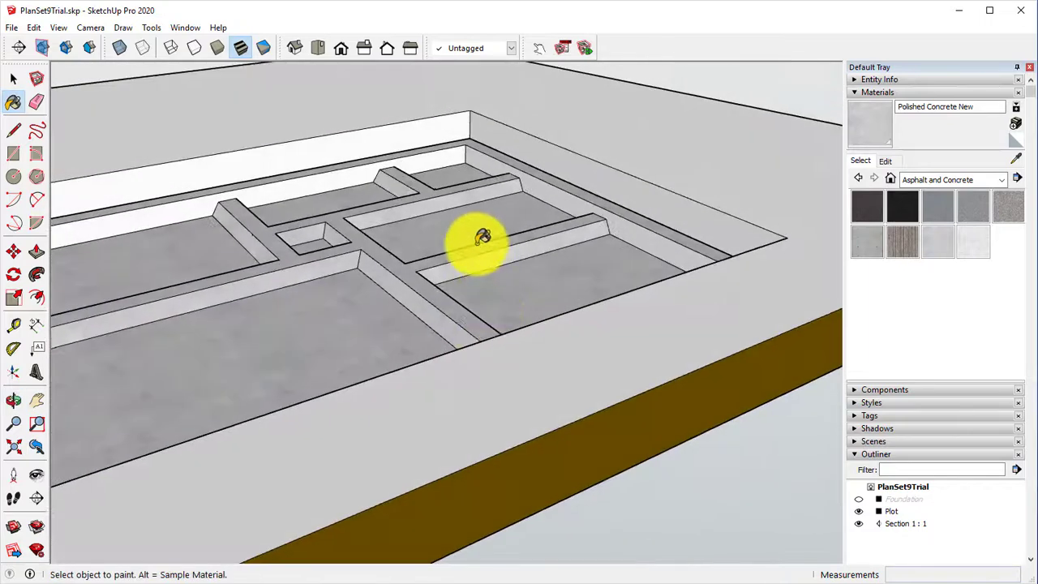
left_click(482, 154)
left_click(461, 153)
Step: Paint the back-left ledge's inner faces, the right divider top and the square pit's inner faces
middle_click_drag(461, 153, 153, 234)
left_click(423, 174)
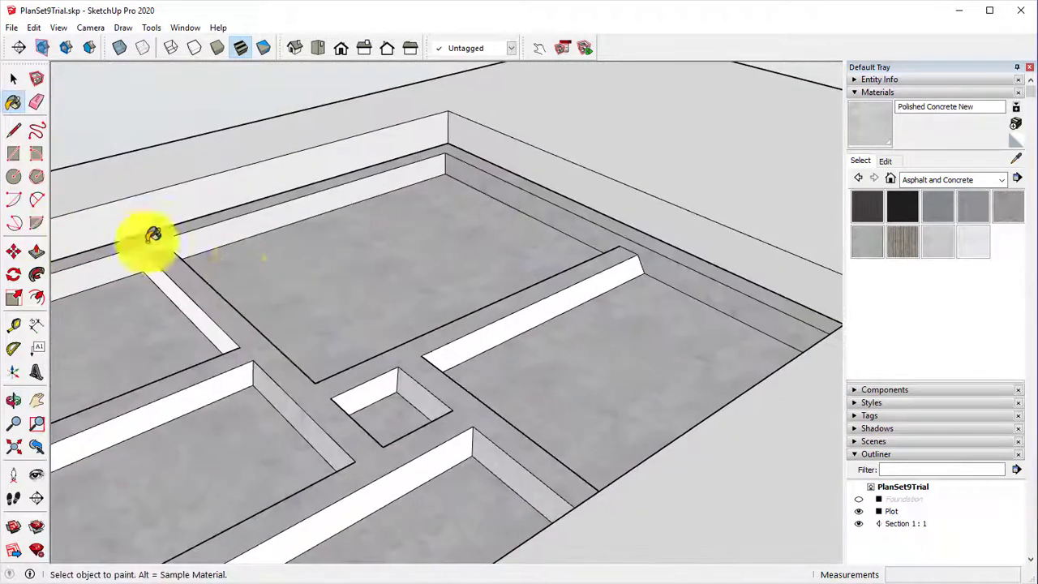
left_click(343, 189)
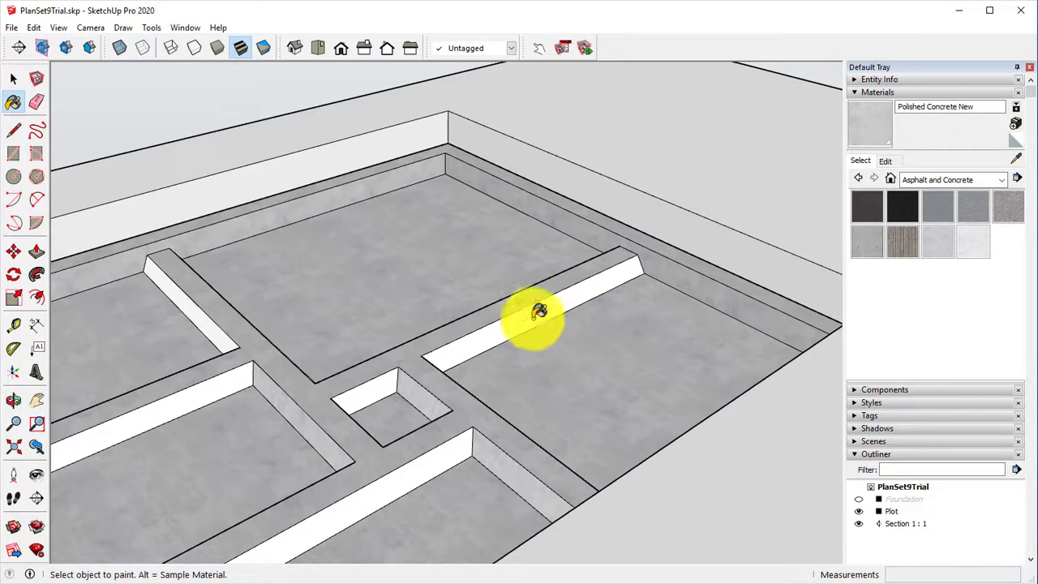
left_click(539, 312)
left_click(402, 387)
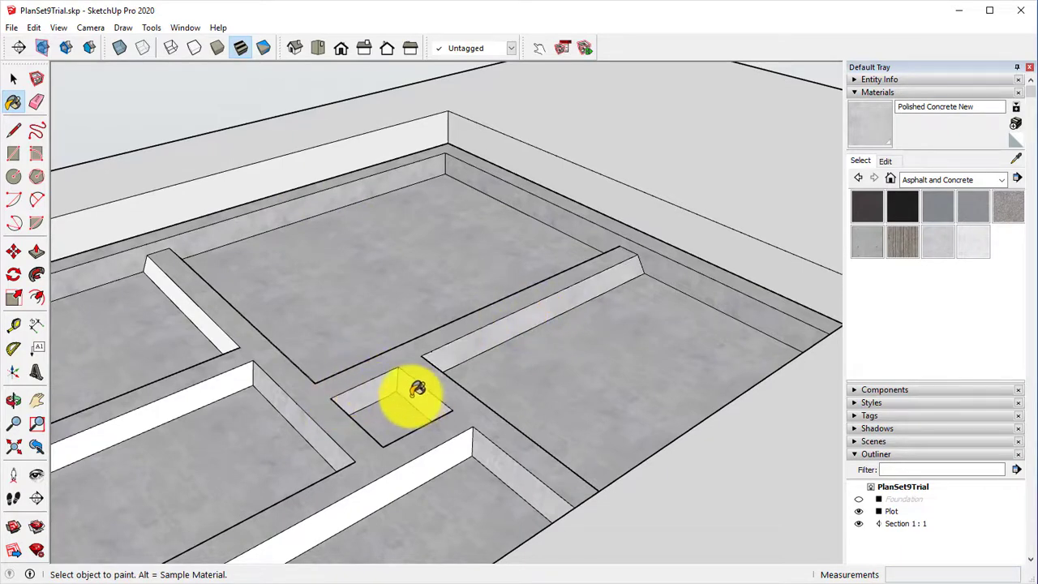
mouse_move(416, 389)
middle_mouse_down()
mouse_move(475, 336)
mouse_move(488, 405)
middle_mouse_up()
middle_click_drag(354, 354, 540, 318)
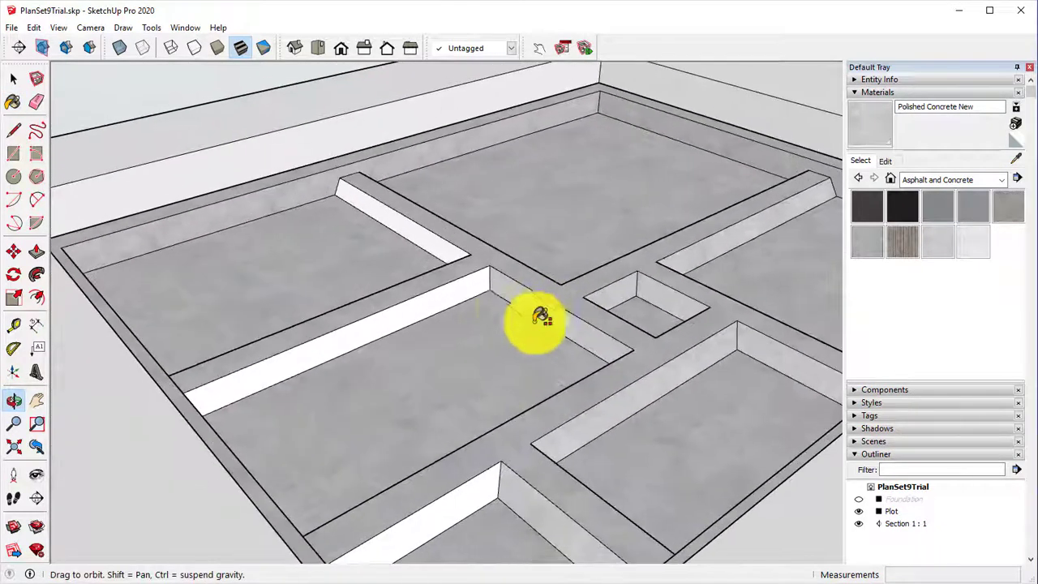
Step: Paint the long left divider and the last white divider faces concrete, ending in a near-plan view
left_click(447, 297)
left_click(439, 234)
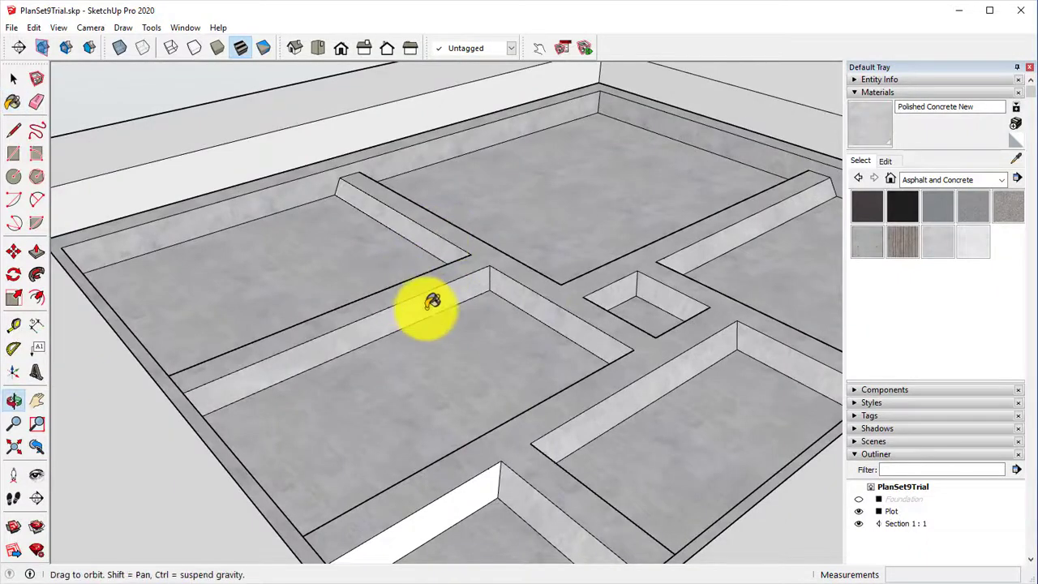
mouse_move(429, 301)
middle_mouse_down()
mouse_move(602, 327)
mouse_move(435, 220)
mouse_move(438, 381)
mouse_move(570, 407)
mouse_move(686, 355)
mouse_move(592, 312)
mouse_move(466, 222)
mouse_move(653, 255)
middle_mouse_up()
left_click(438, 374)
scroll(568, 280, "down", 4)
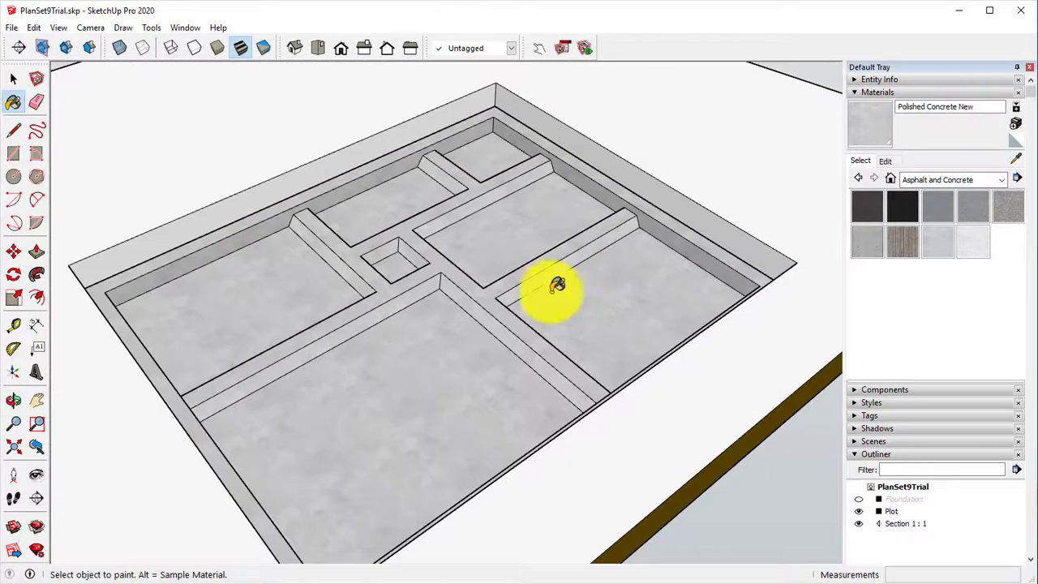
middle_click_drag(557, 284, 505, 216)
scroll(493, 255, "up", 3)
Step: Reposition the Polished Concrete New texture on the floor face with Texture > Position, then orbit around the slab
scroll(503, 227, "up", 2)
right_click(504, 221)
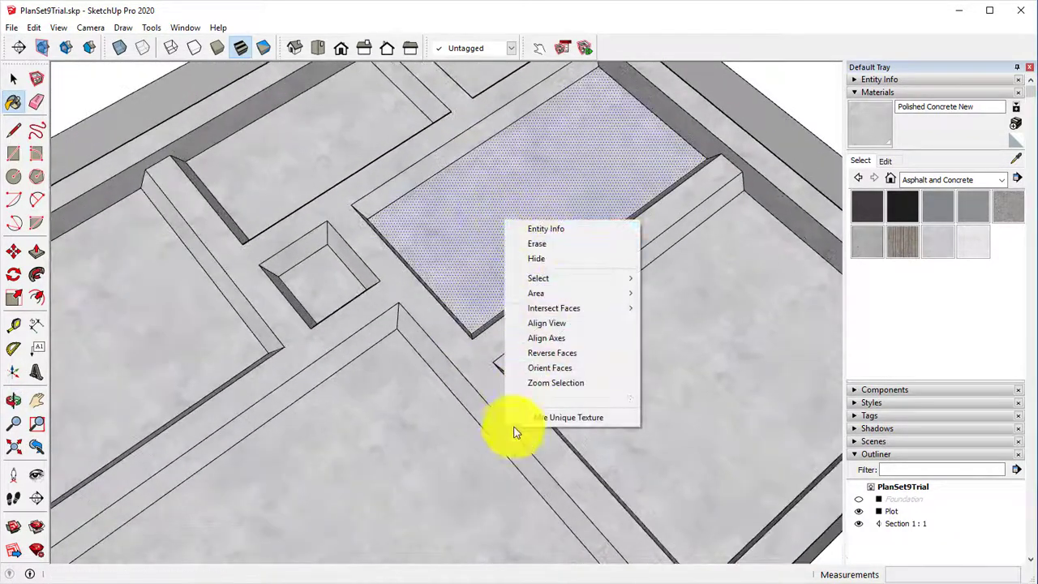
mouse_move(554, 406)
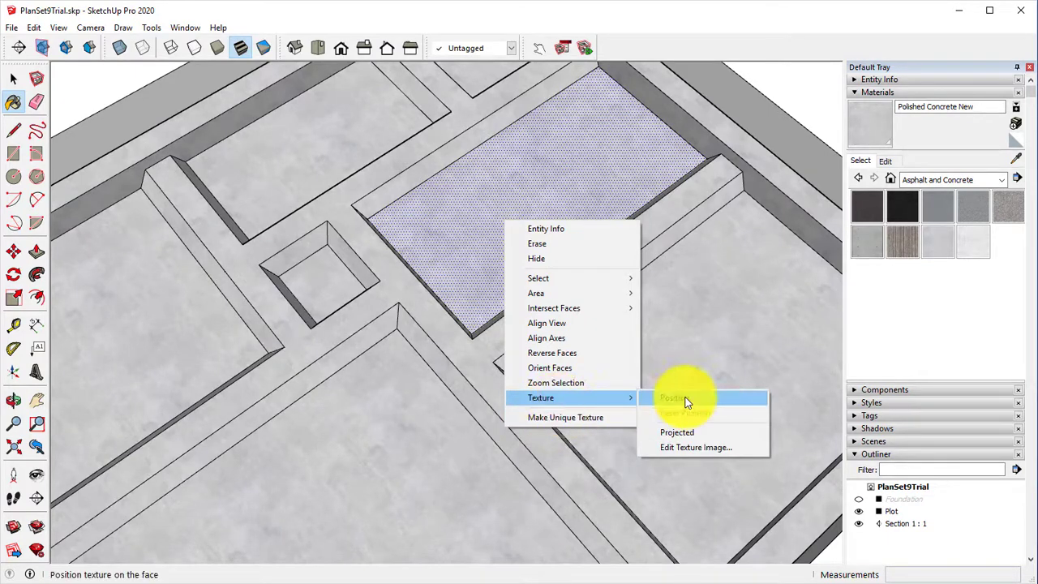
left_click(685, 399)
middle_click_drag(686, 398, 537, 314)
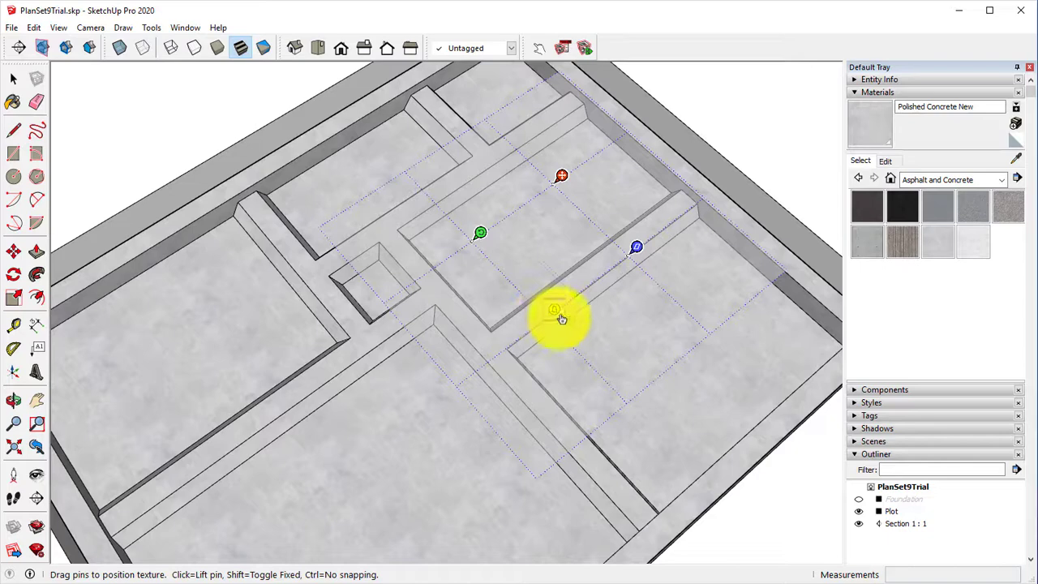
key("Return")
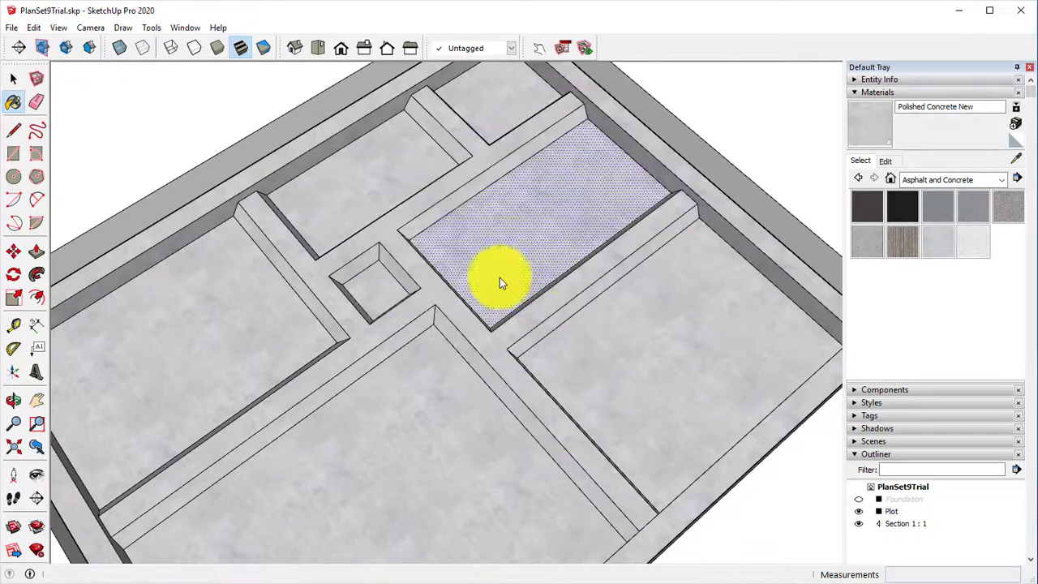
mouse_move(549, 294)
middle_mouse_down()
mouse_move(494, 378)
mouse_move(470, 365)
middle_mouse_up()
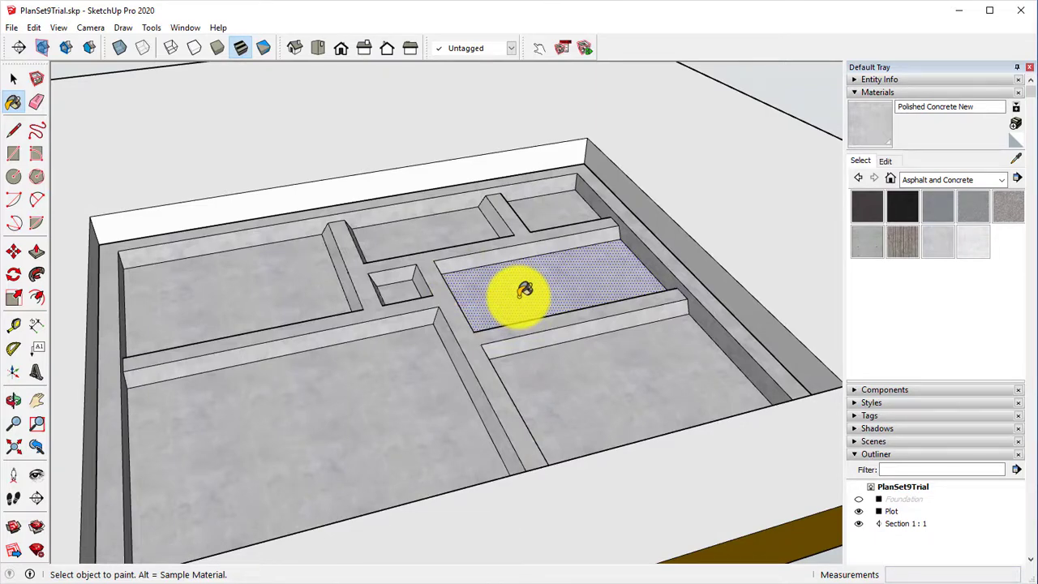
middle_click_drag(662, 410, 506, 315)
scroll(493, 128, "up", 5)
scroll(493, 334, "down", 2)
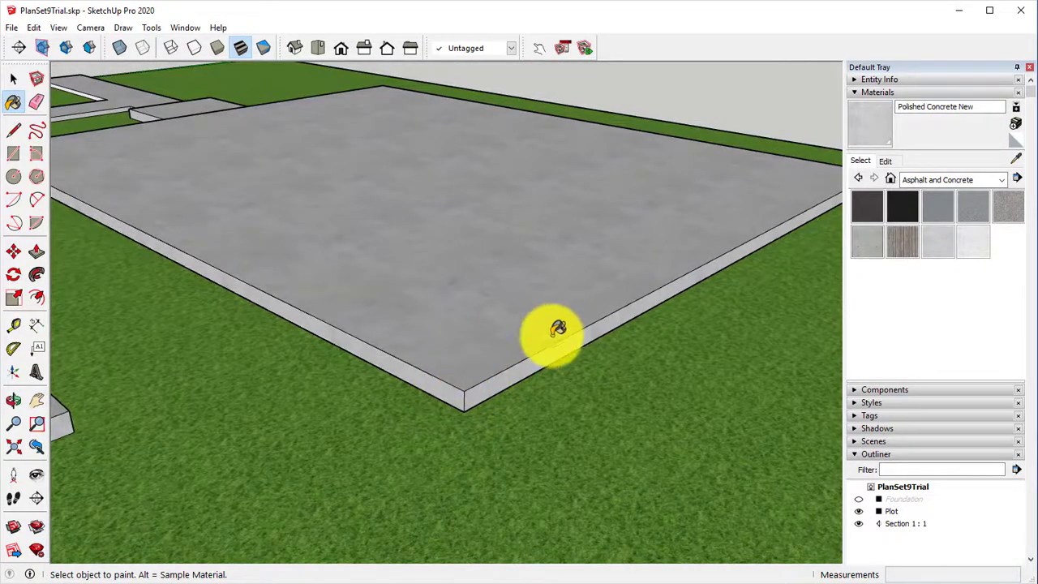
mouse_move(549, 332)
middle_mouse_down()
mouse_move(530, 308)
mouse_move(293, 204)
mouse_move(349, 211)
mouse_move(373, 240)
middle_mouse_up()
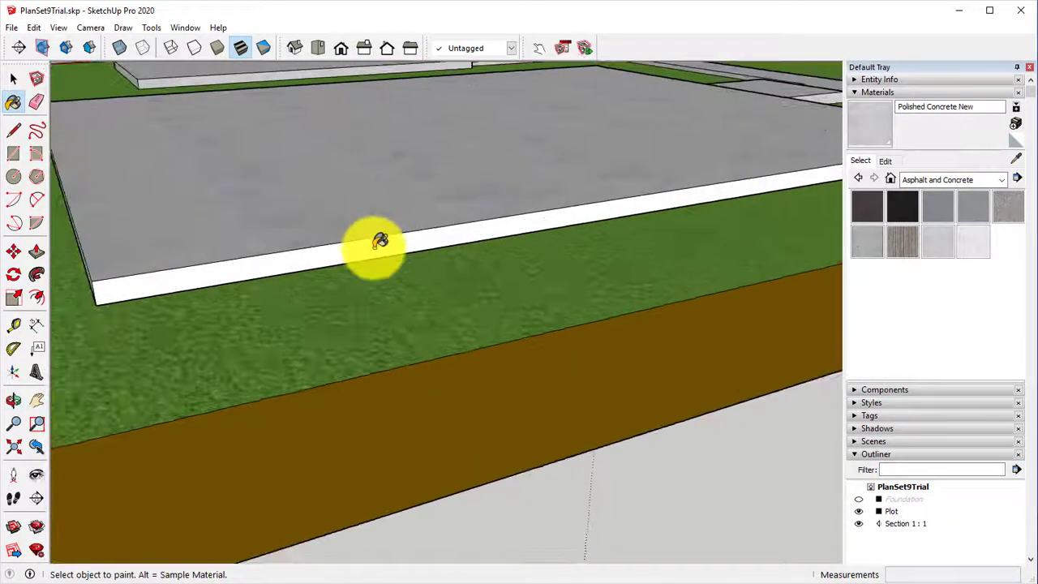
middle_click_drag(546, 195, 270, 190)
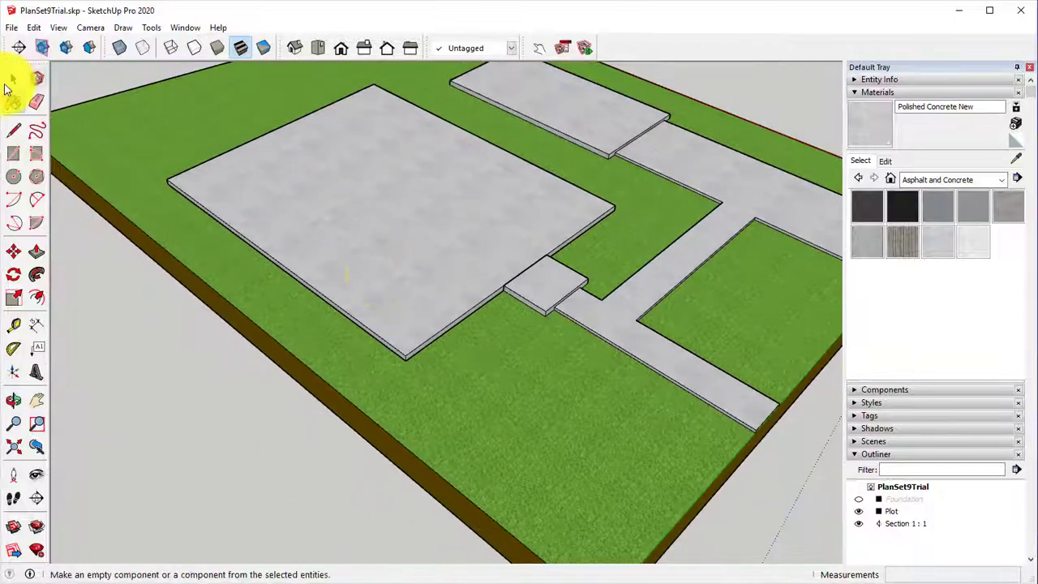
Step: Select the large slab with its edges and make it a group
left_click(12, 81)
double_click(368, 211)
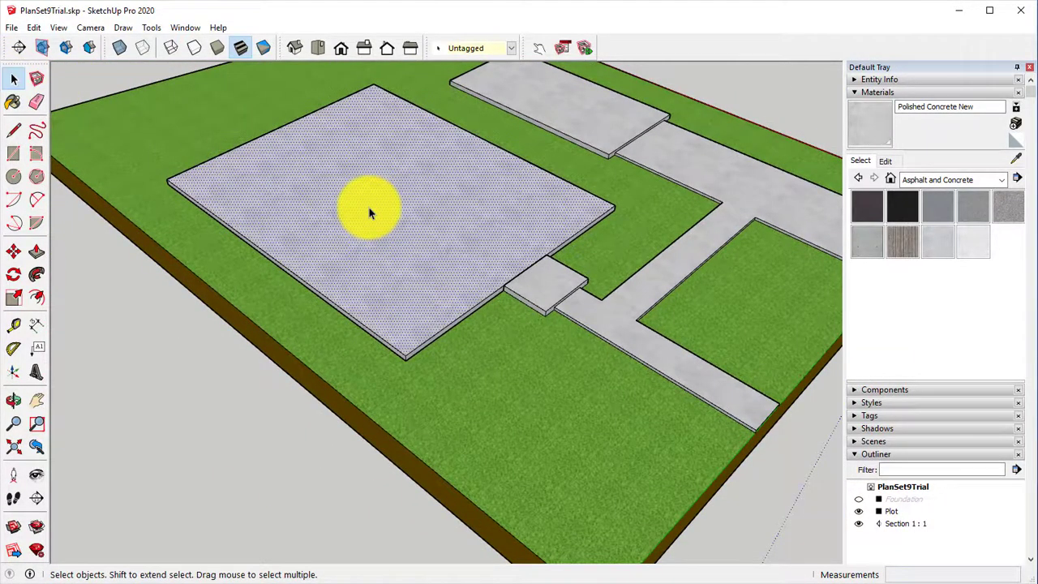
middle_click_drag(371, 216, 424, 410)
right_click(412, 318)
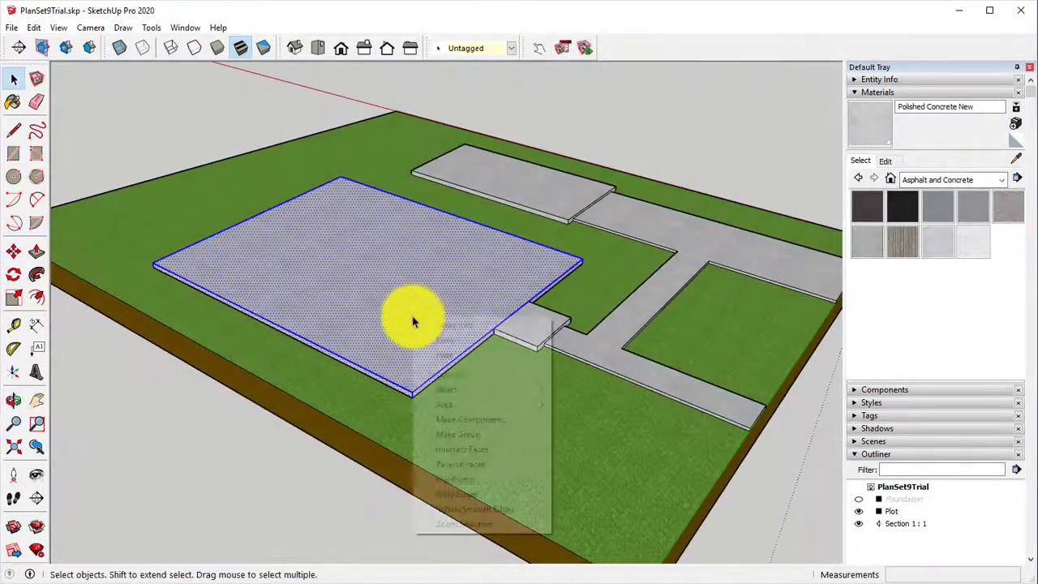
left_click(460, 438)
Step: Rename the new group to 'Foundation' in the Outliner
middle_click_drag(579, 428, 486, 334)
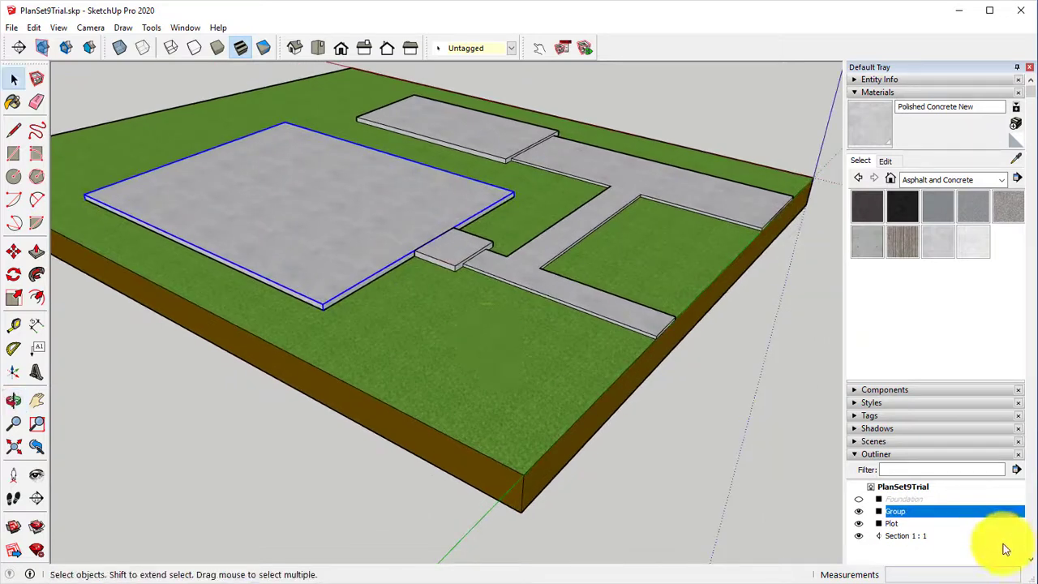
right_click(904, 511)
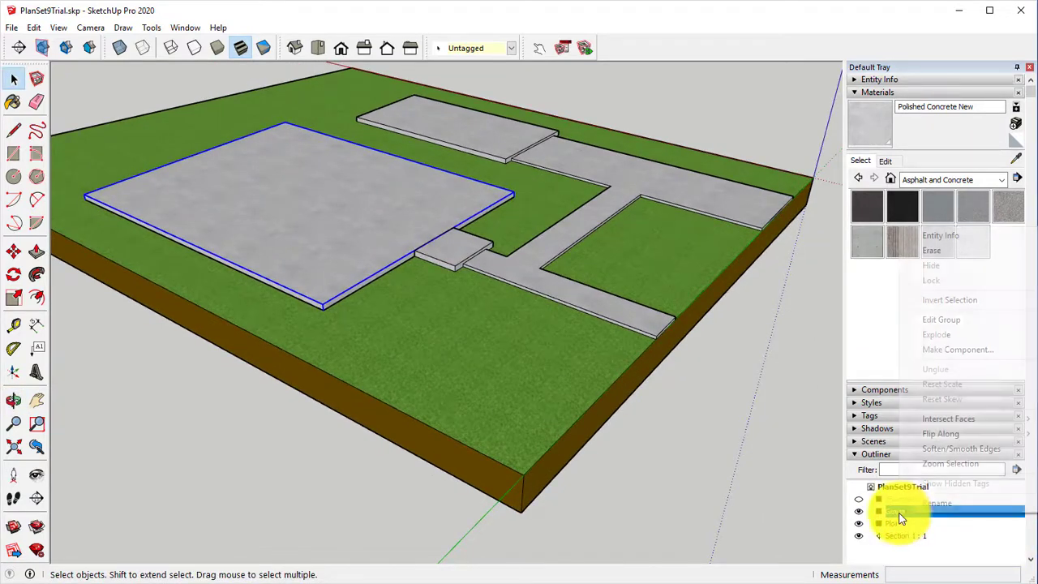
left_click(938, 504)
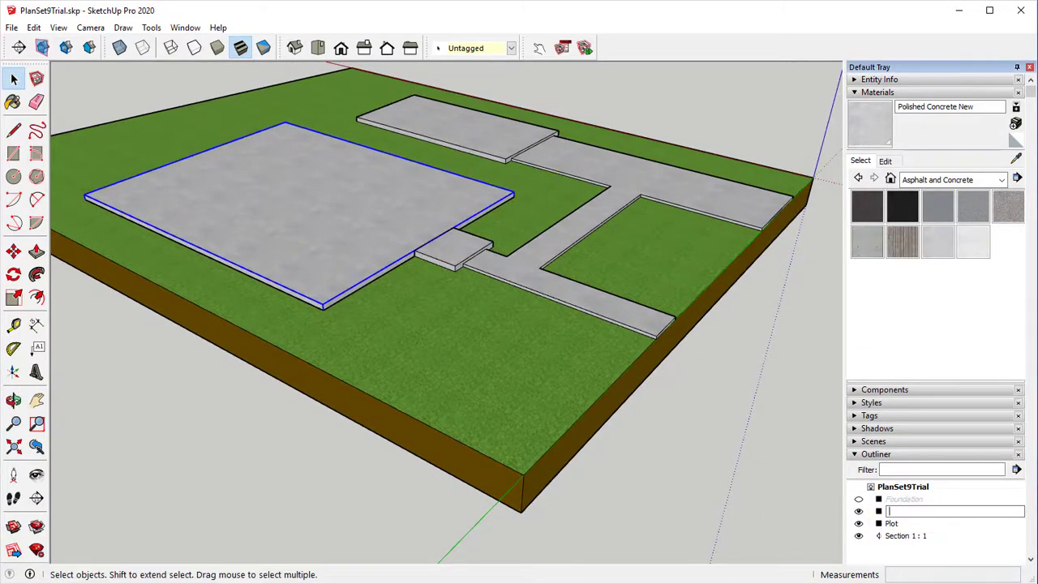
type("Foundation")
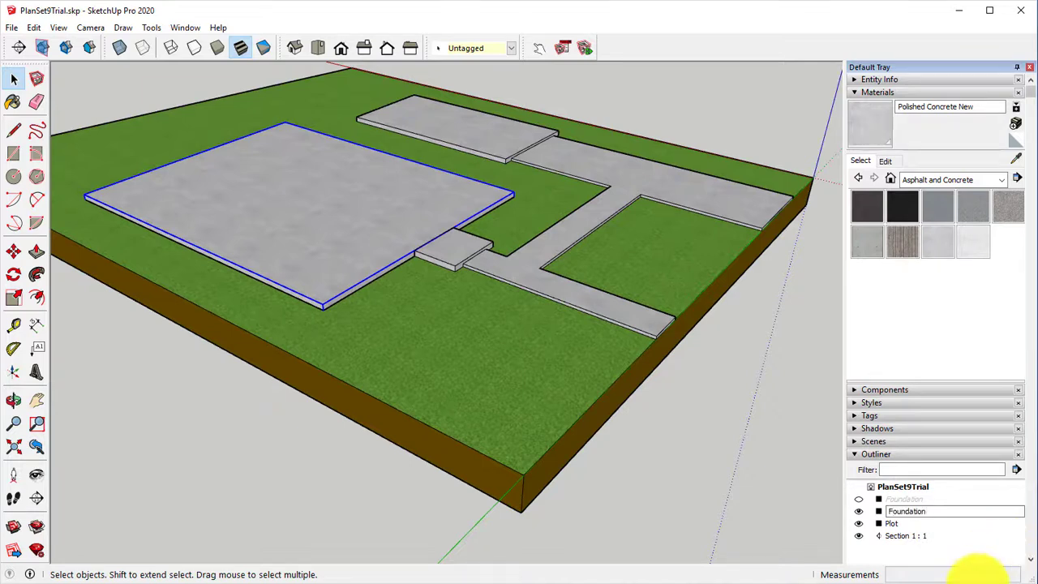
left_click(903, 551)
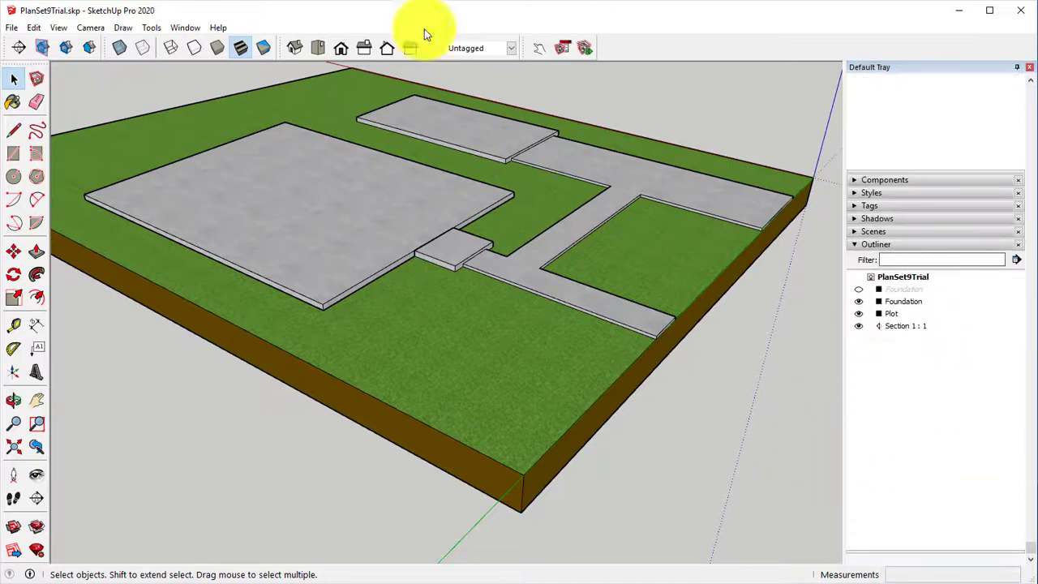
Step: Orbit to a steeper top-down view of the foundation footings
middle_click_drag(264, 291, 608, 436)
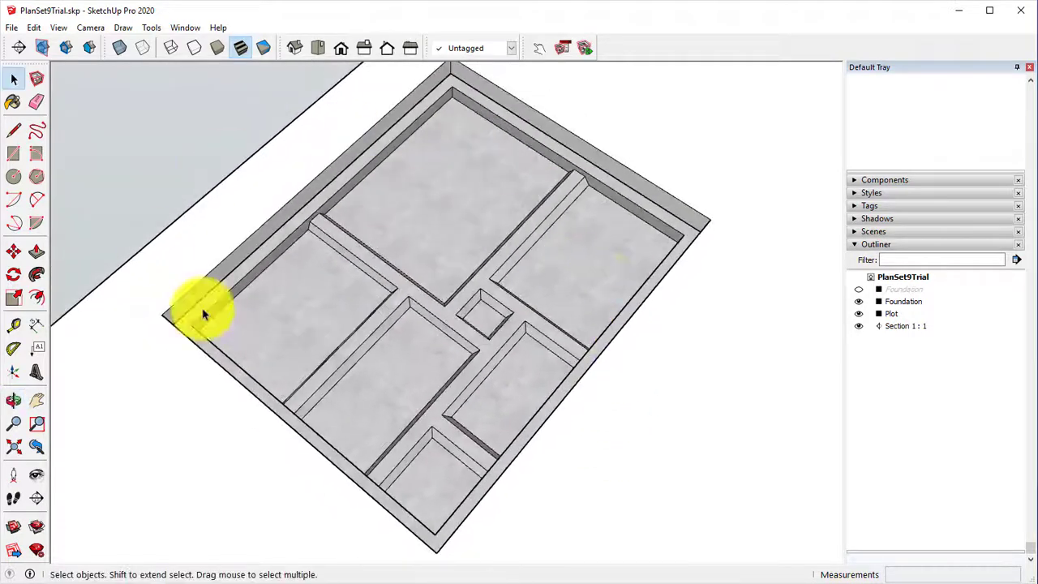